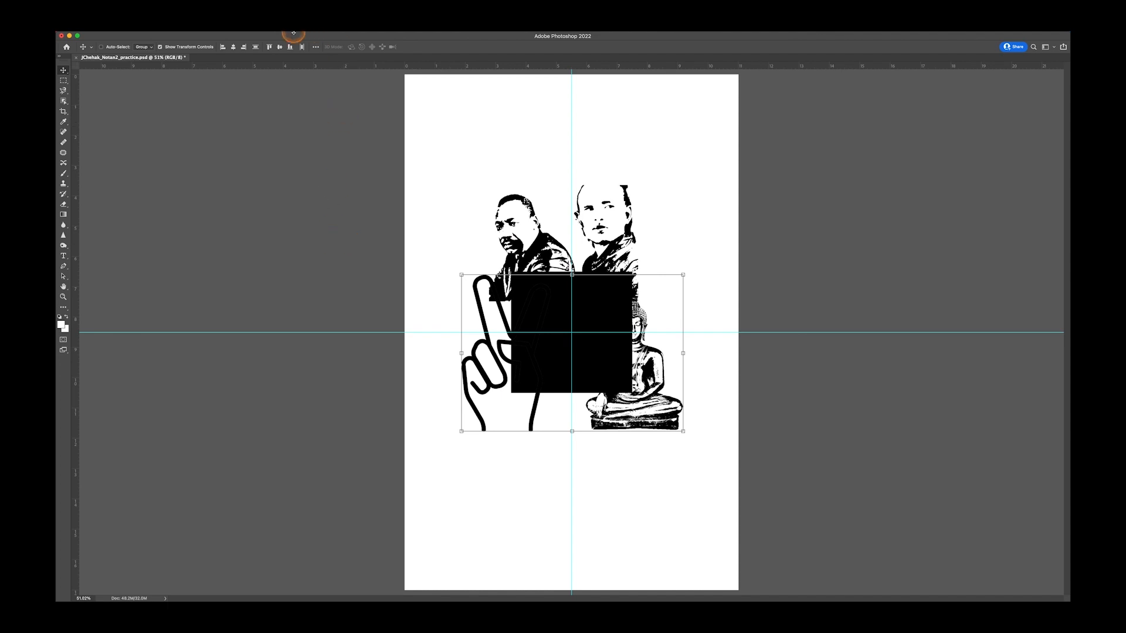
# Display the Layers and History panels in the workspace.
pyautogui.click(330, 36)
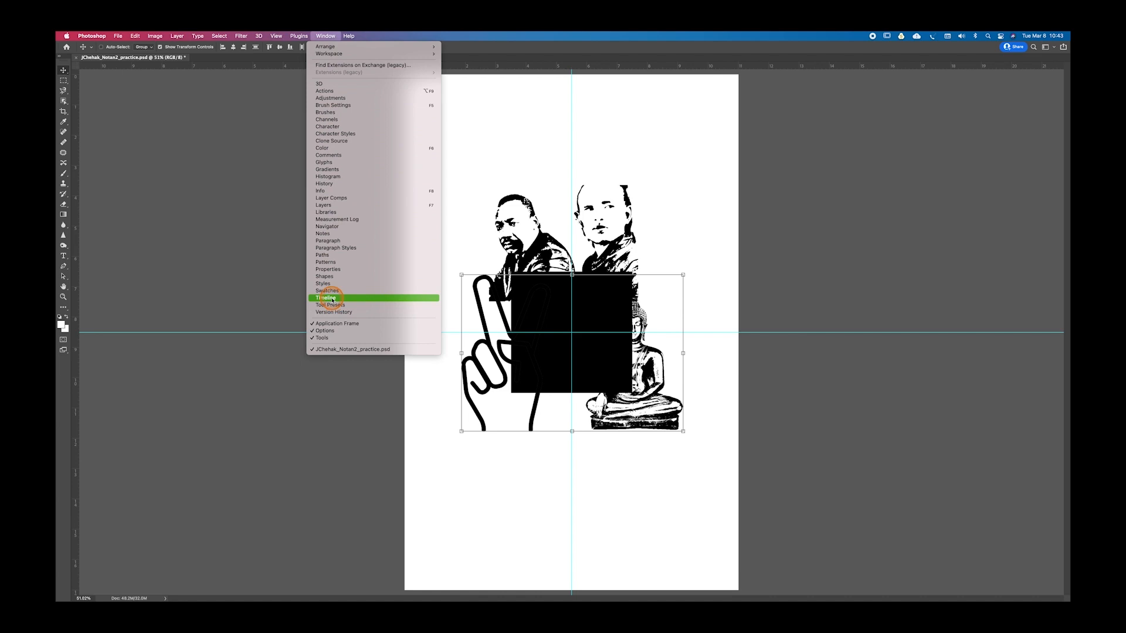
pyautogui.click(344, 207)
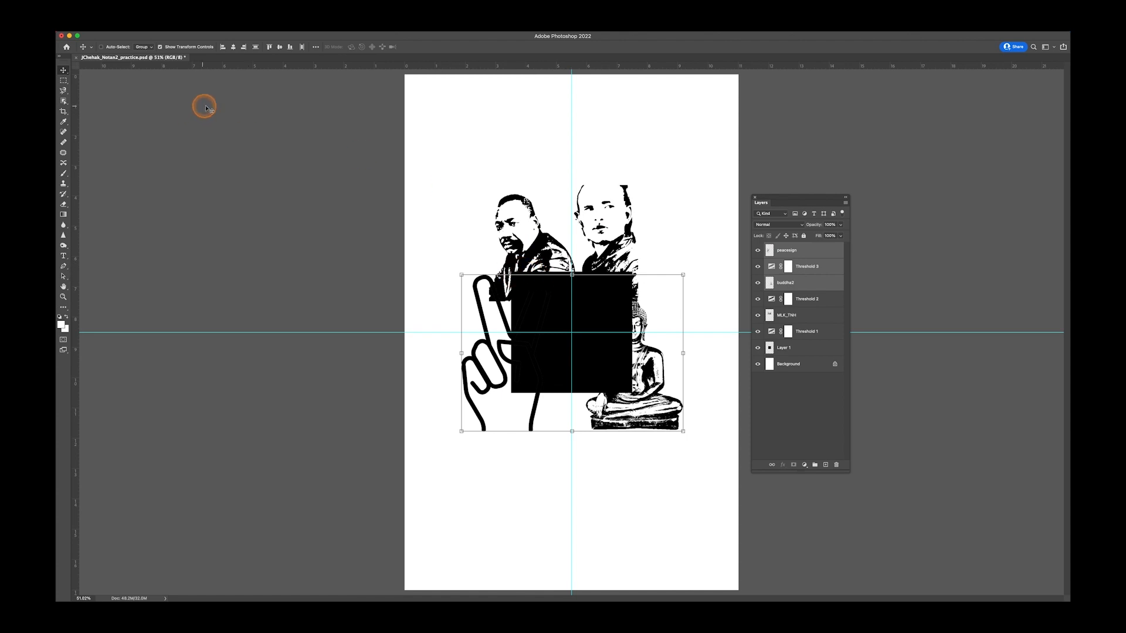
pyautogui.moveTo(316, 33)
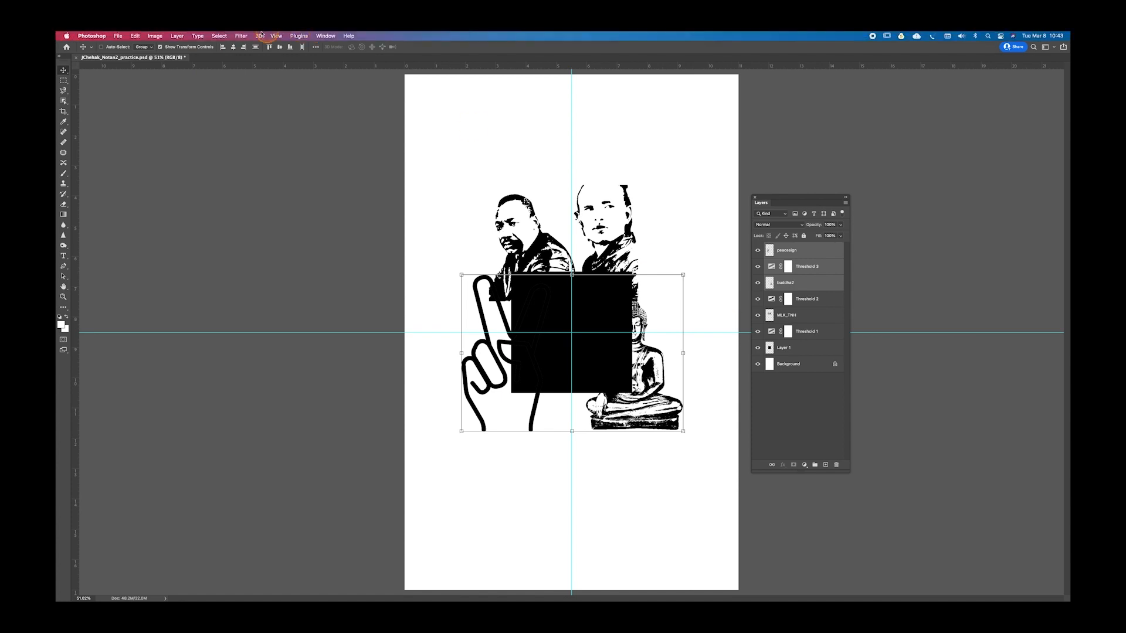
pyautogui.click(326, 37)
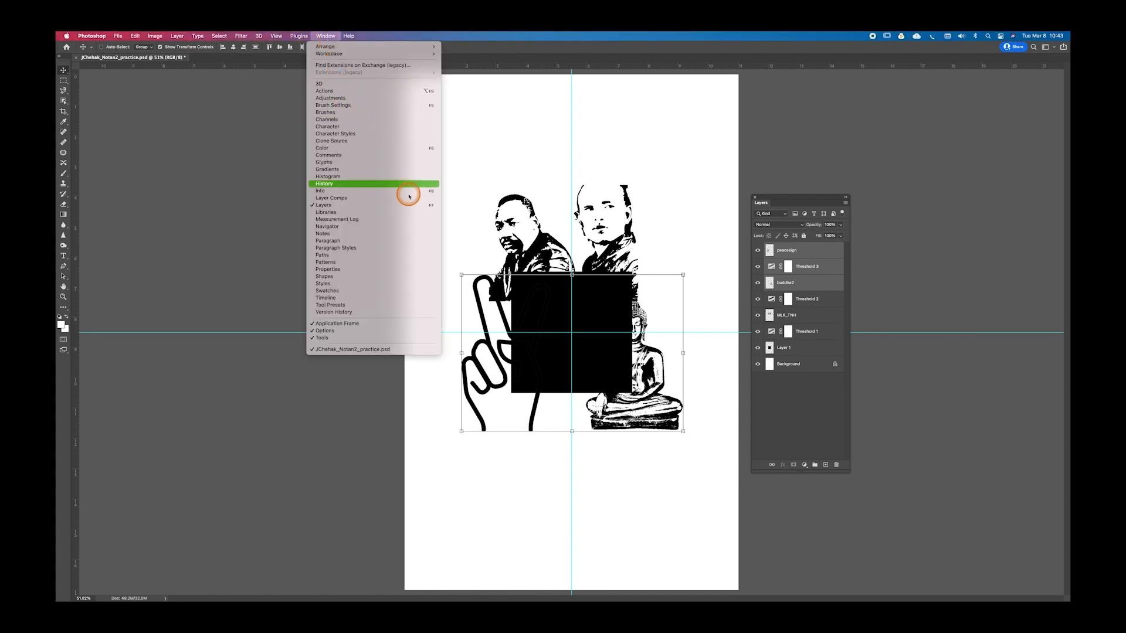
pyautogui.click(326, 185)
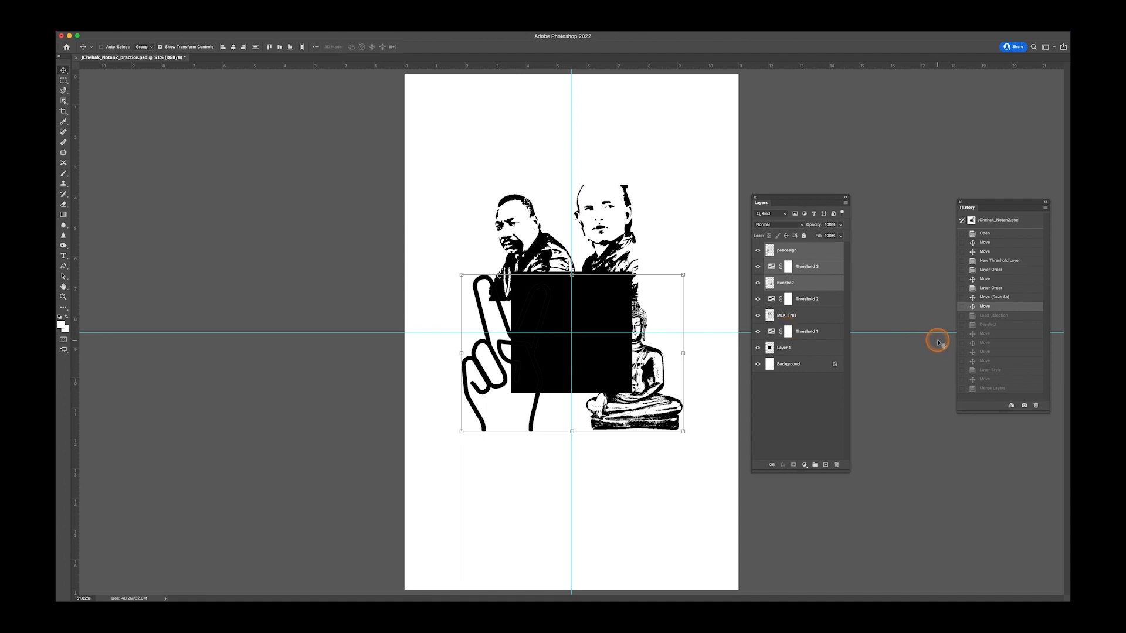
# Step through the document's earlier and later history states, ending on the Deselect state.
pyautogui.click(995, 242)
pyautogui.click(1003, 380)
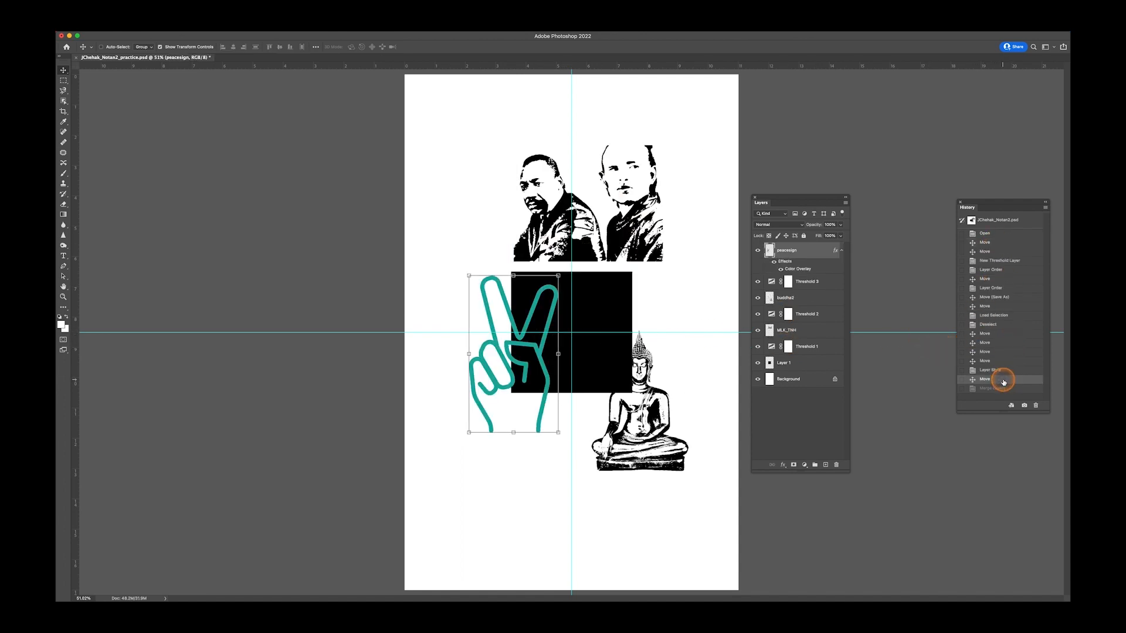
pyautogui.click(1007, 315)
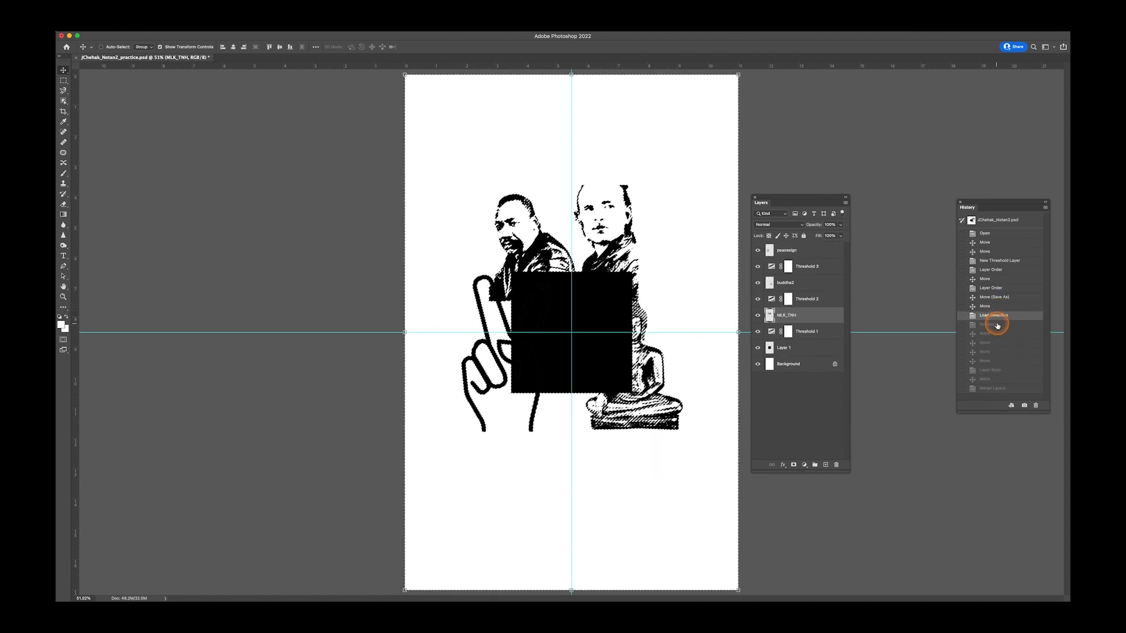
pyautogui.click(996, 325)
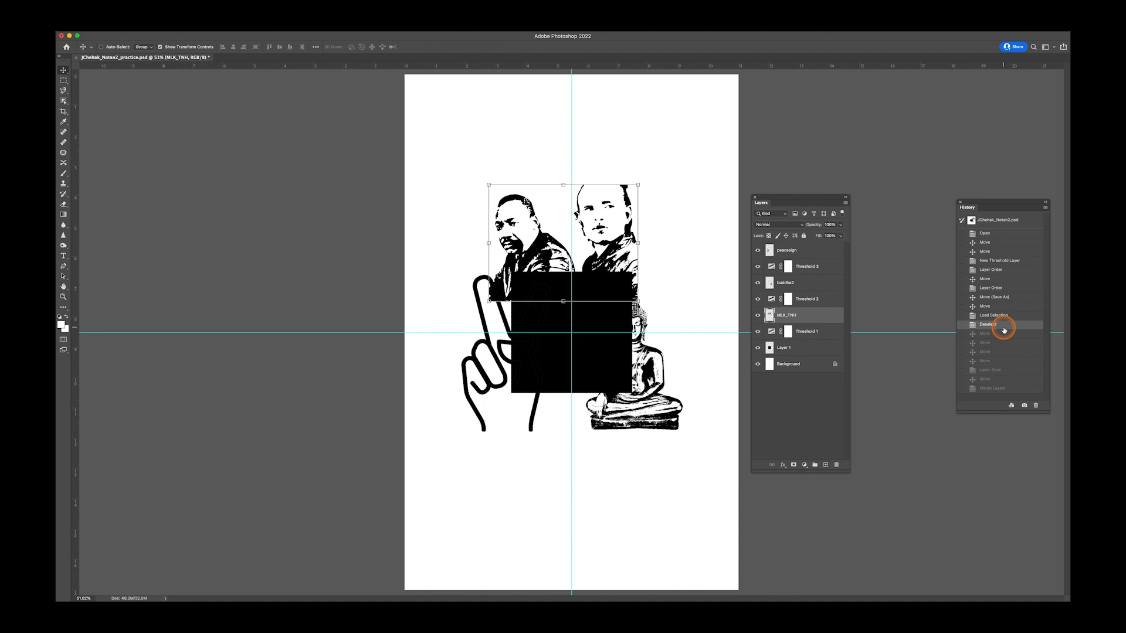
# Display the Navigator and adjust the canvas zoom with its slider.
pyautogui.moveTo(317, 33)
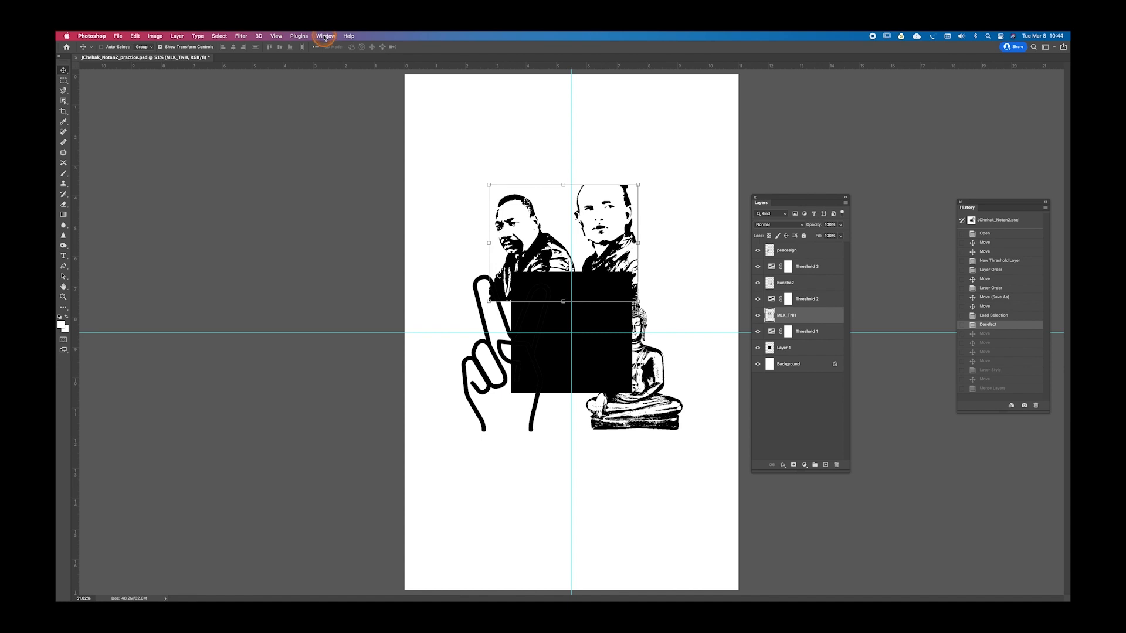
pyautogui.click(325, 36)
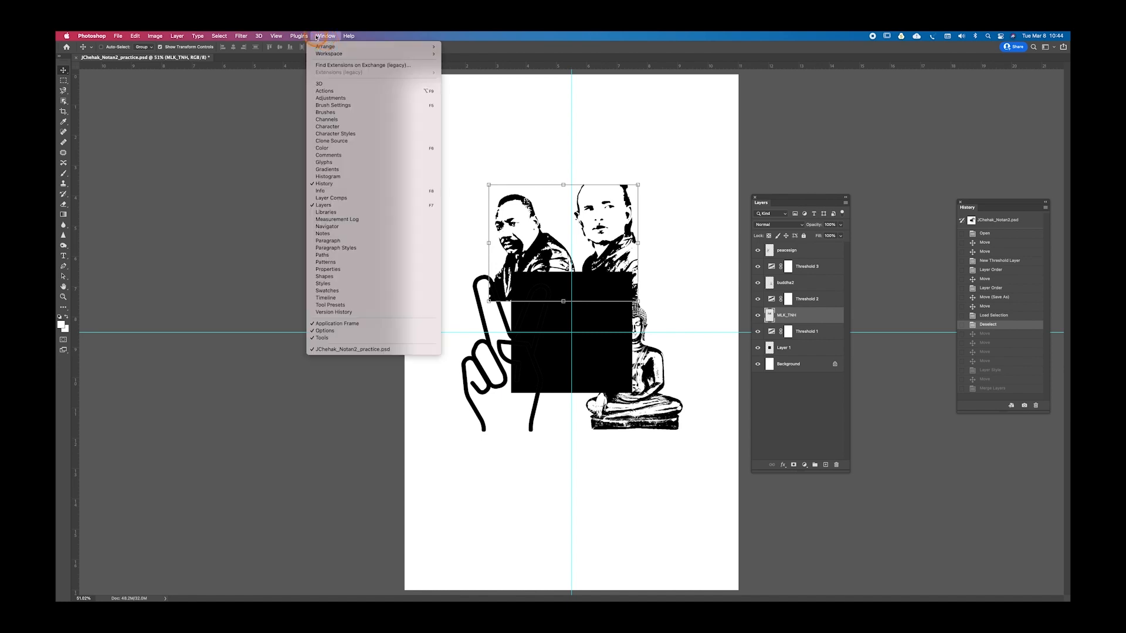
pyautogui.click(349, 227)
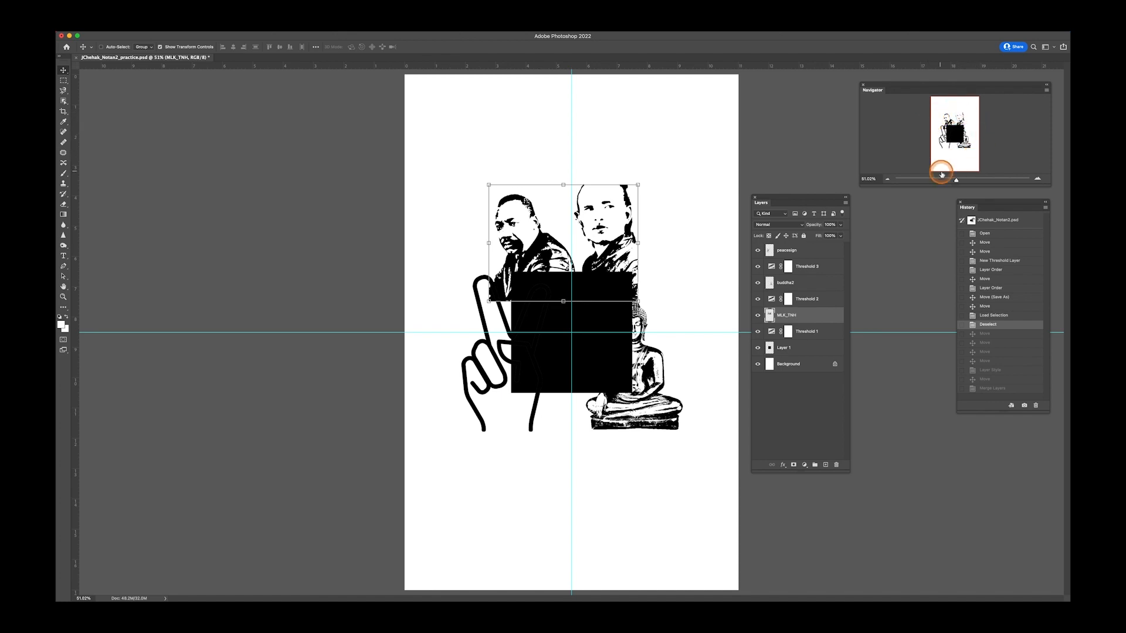
pyautogui.moveTo(955, 181)
pyautogui.mouseDown()
pyautogui.moveTo(912, 182)
pyautogui.moveTo(986, 182)
pyautogui.moveTo(954, 181)
pyautogui.mouseUp()
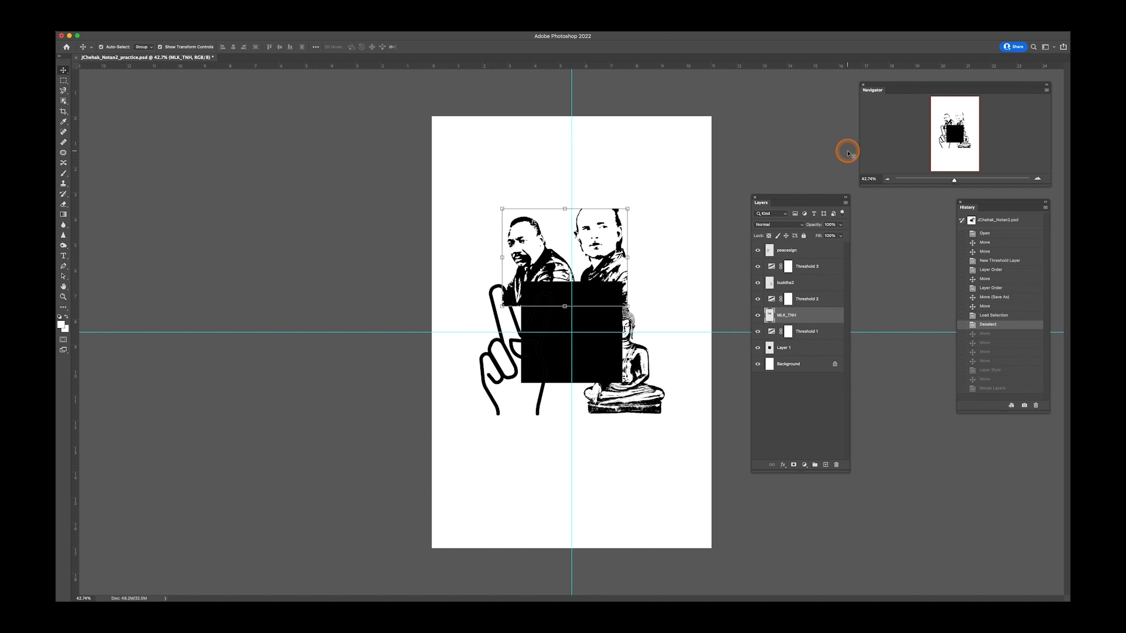
# Zoom the canvas out to 16.67% and back in to view the whole poster.
pyautogui.press('super+minus')
pyautogui.press('super+minus')
pyautogui.press('super+minus')
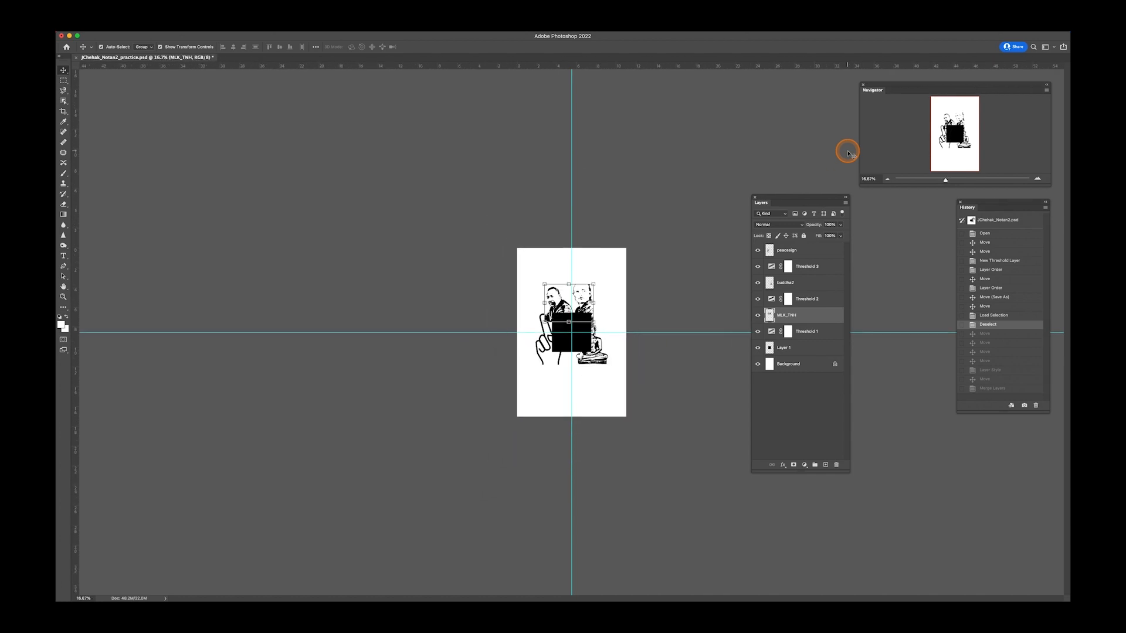
pyautogui.press('super+plus')
pyautogui.press('super+plus')
pyautogui.press('super+plus')
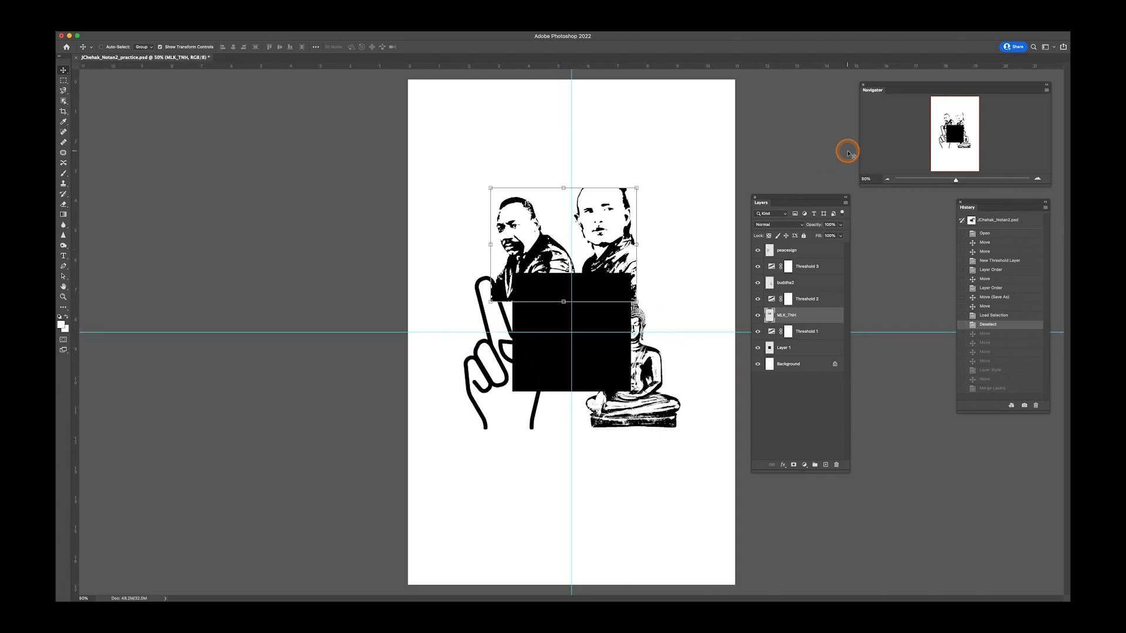
pyautogui.press('super+minus')
pyautogui.press('super+plus')
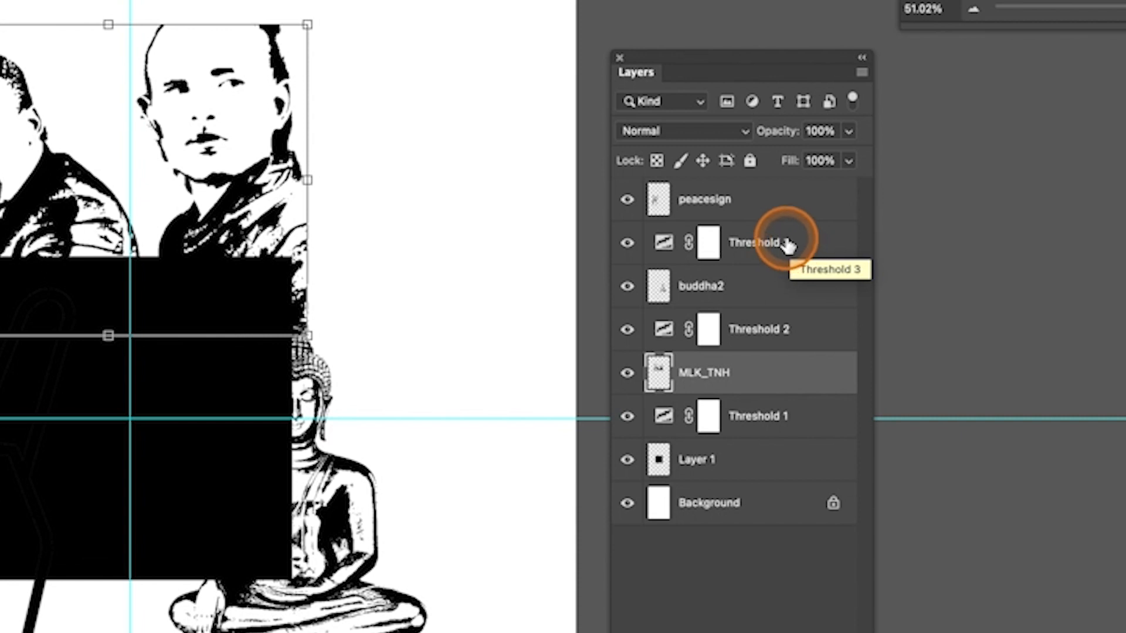
# Merge the peacesign layer with its Threshold 3 adjustment layer.
pyautogui.click(752, 205)
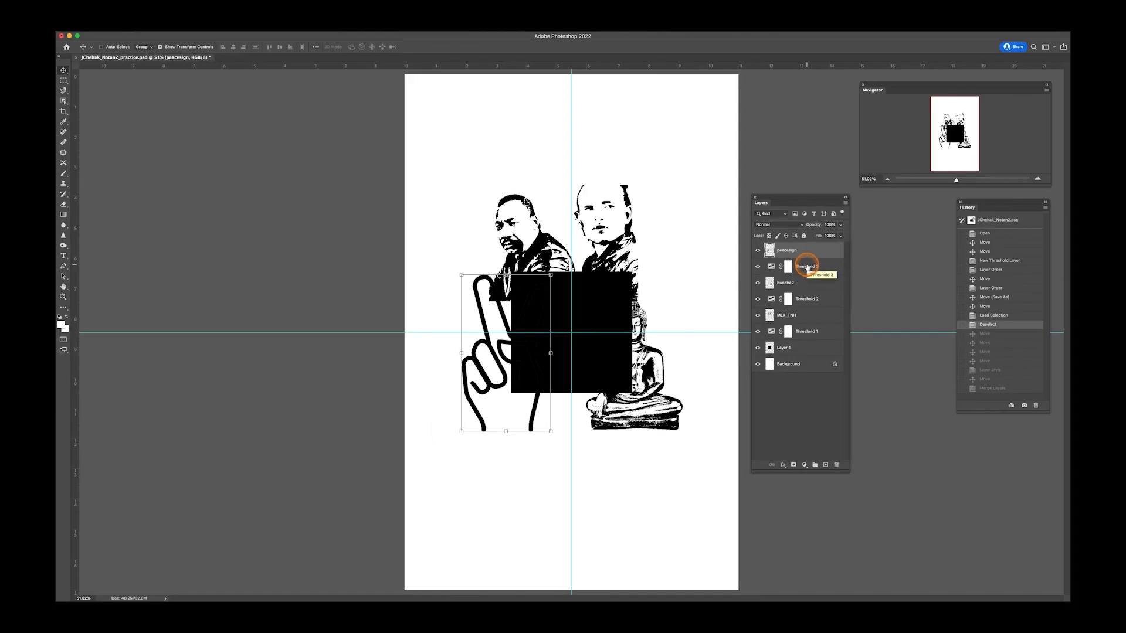
pyautogui.keyDown('shift'); pyautogui.click(806, 267); pyautogui.keyUp('shift')
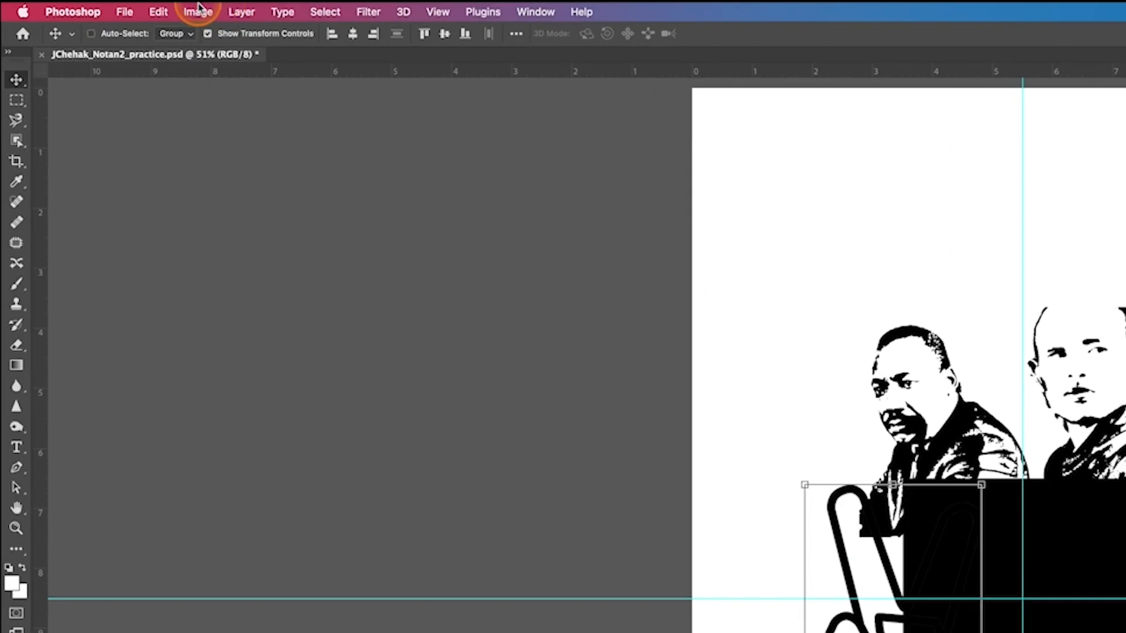
pyautogui.click(198, 7)
pyautogui.moveTo(237, 12)
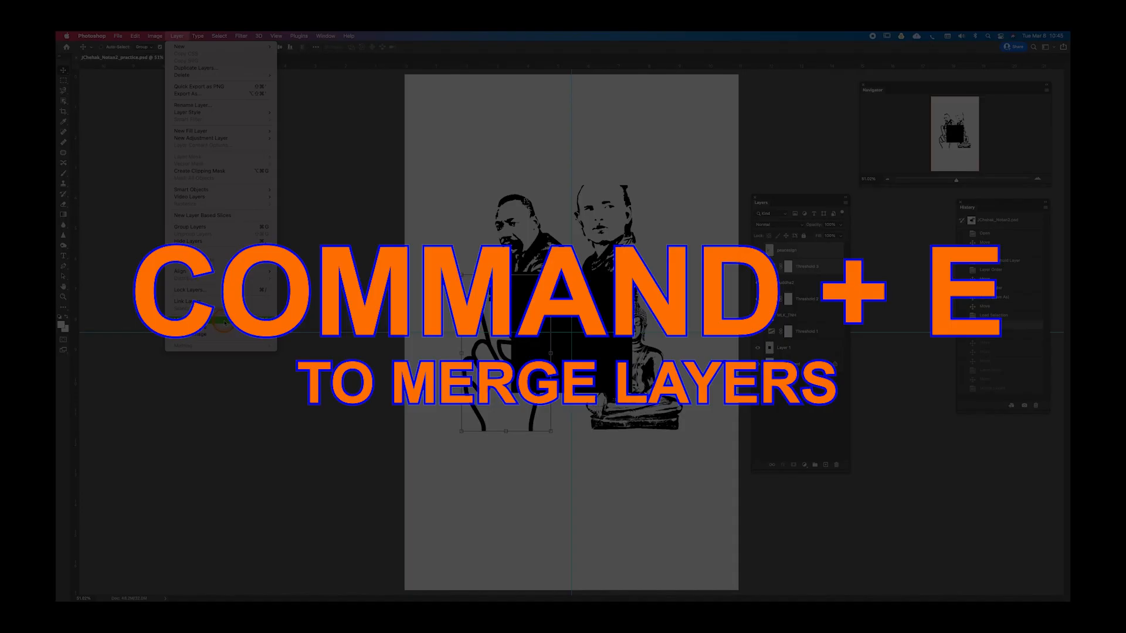
pyautogui.click(225, 323)
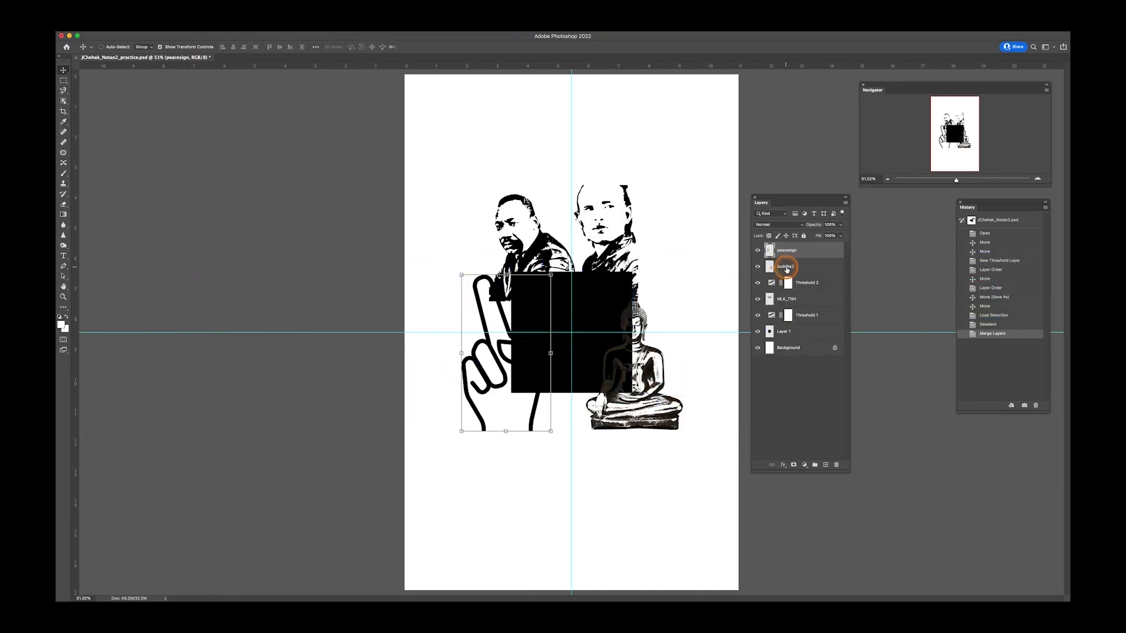
# Merge the buddha2 layer with its Threshold 2 adjustment layer.
pyautogui.click(786, 267)
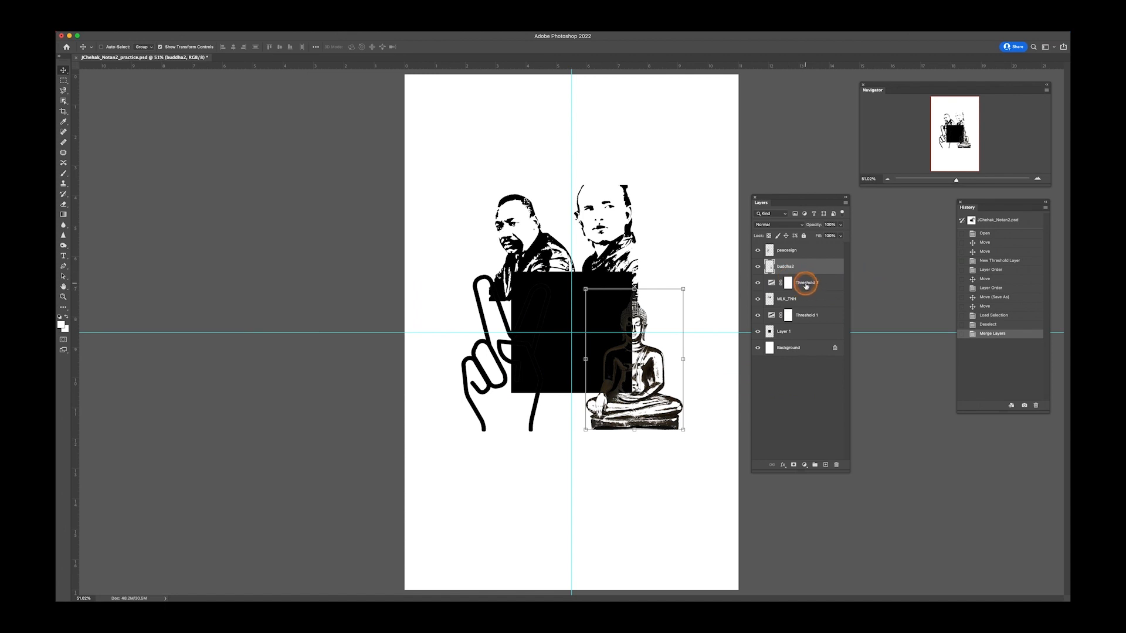
pyautogui.keyDown('shift'); pyautogui.click(806, 283); pyautogui.keyUp('shift')
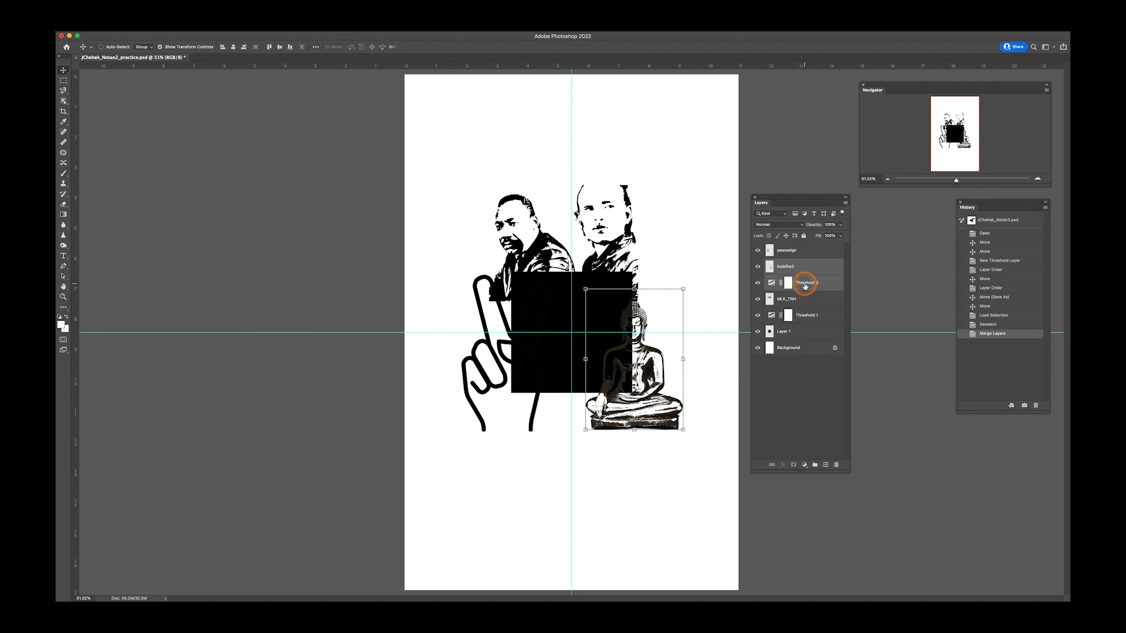
pyautogui.press('super+e')
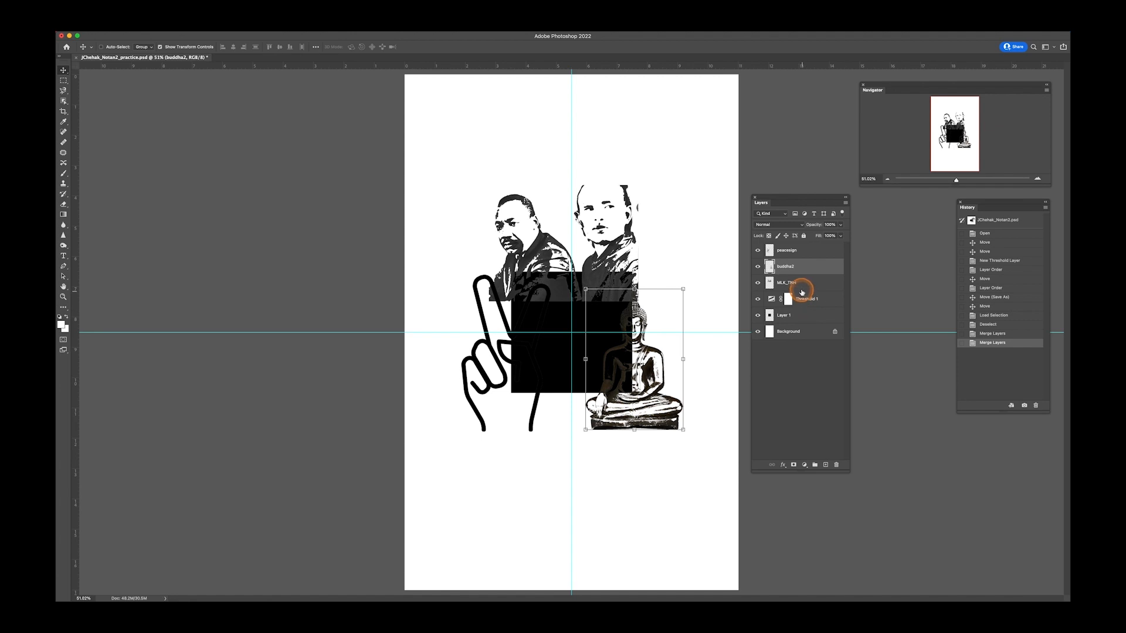
# Merge the MLK_TNH layer with its Threshold 1 adjustment layer.
pyautogui.click(798, 284)
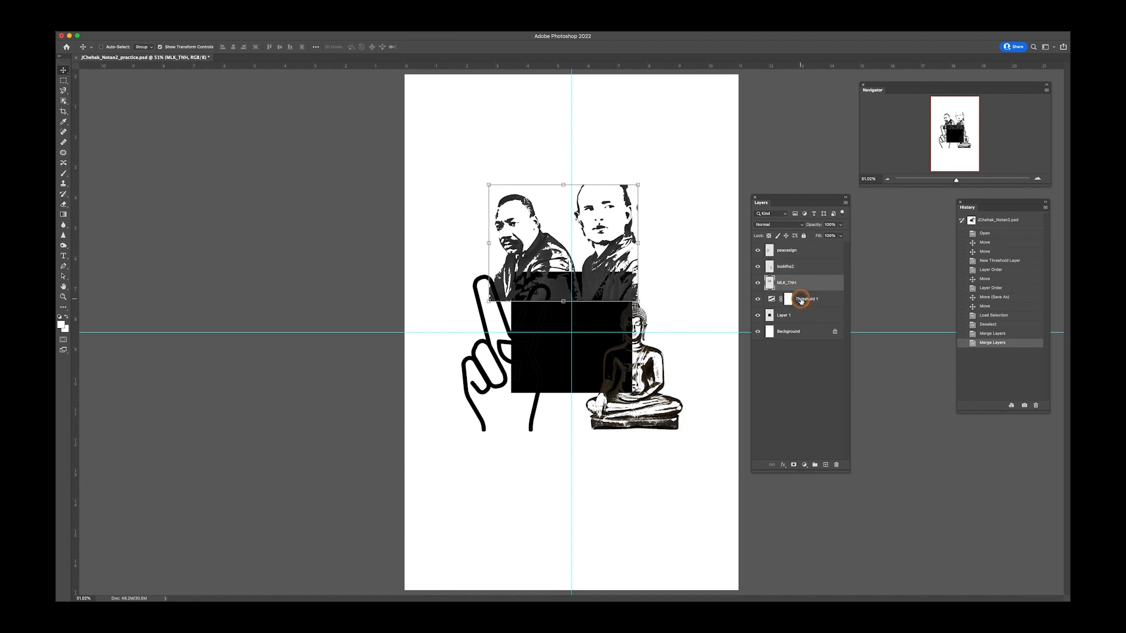
pyautogui.keyDown('shift'); pyautogui.click(801, 300); pyautogui.keyUp('shift')
pyautogui.press('super+e')
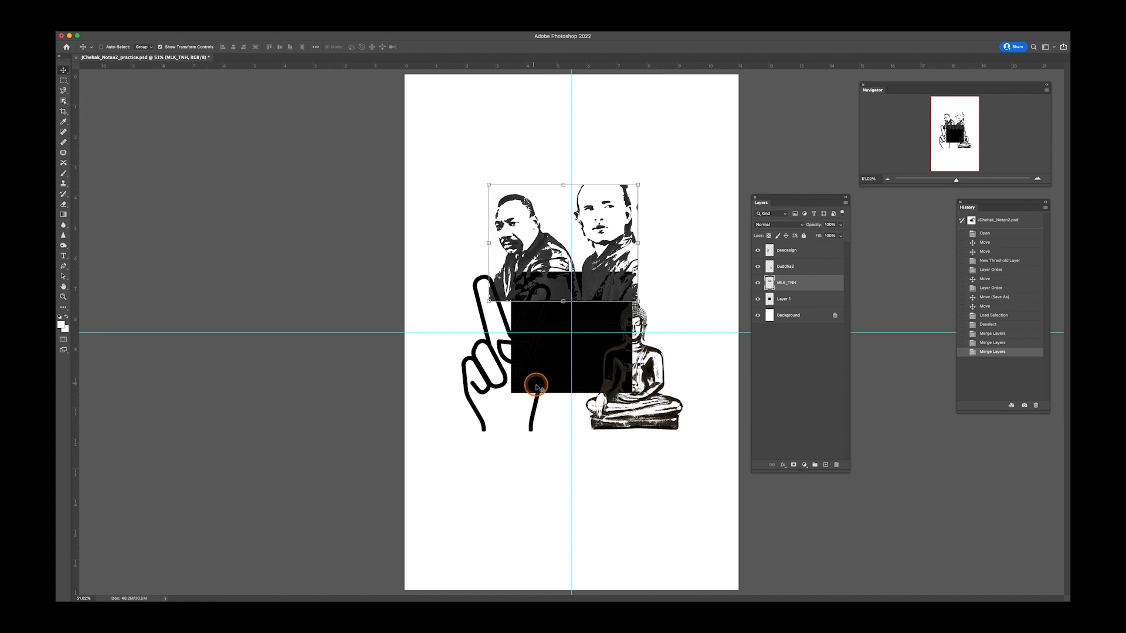
# Move the peace sign slightly right and down over the black square, and apply a teal Color Overlay in Normal mode at 100% opacity.
pyautogui.click(786, 249)
pyautogui.moveTo(531, 399)
pyautogui.mouseDown()
pyautogui.moveTo(582, 364)
pyautogui.moveTo(560, 399)
pyautogui.moveTo(538, 402)
pyautogui.mouseUp()
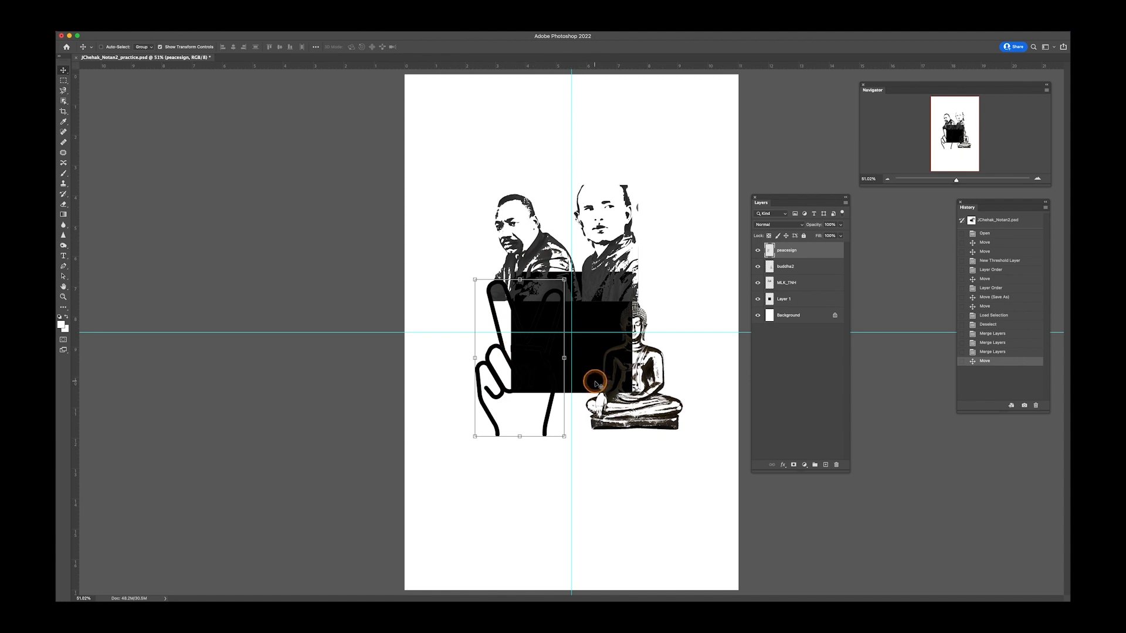
pyautogui.click(783, 466)
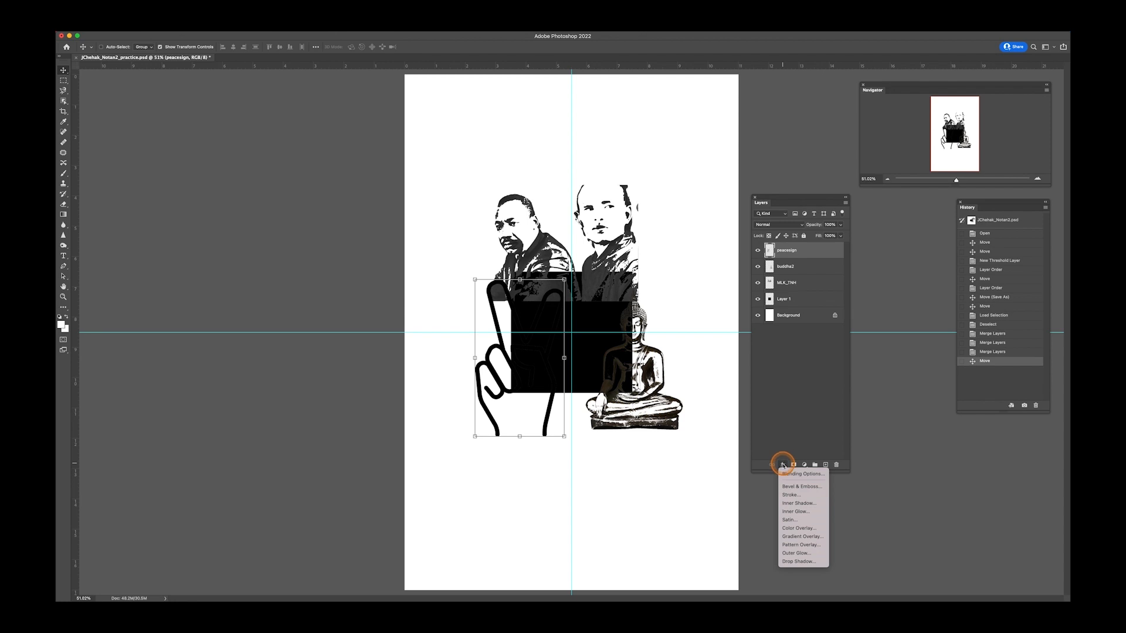
pyautogui.click(804, 529)
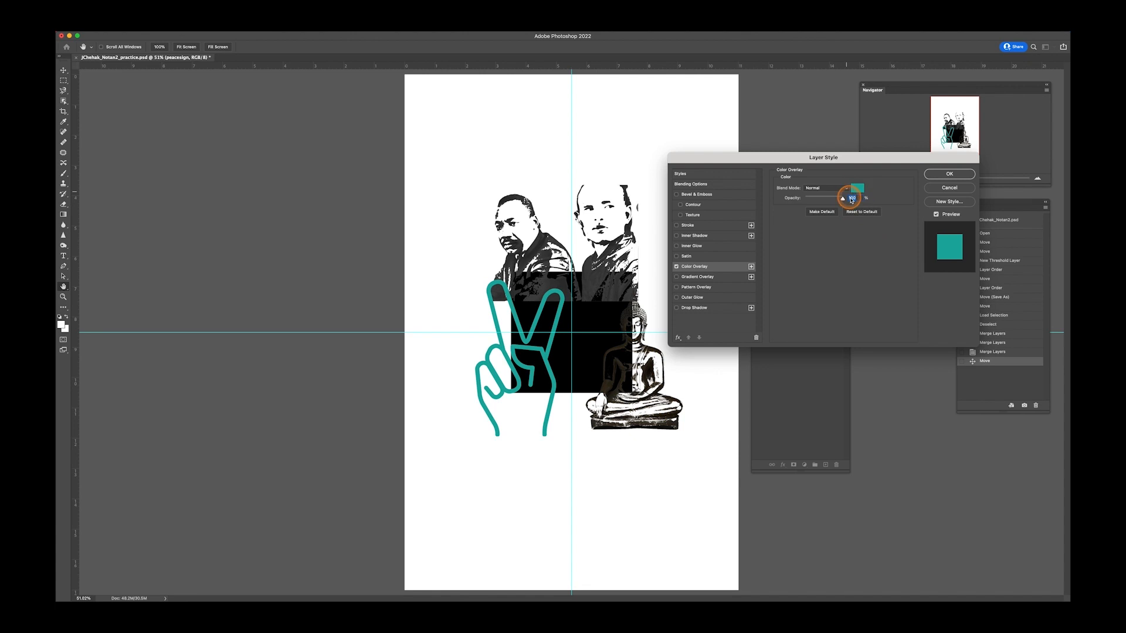
pyautogui.click(950, 175)
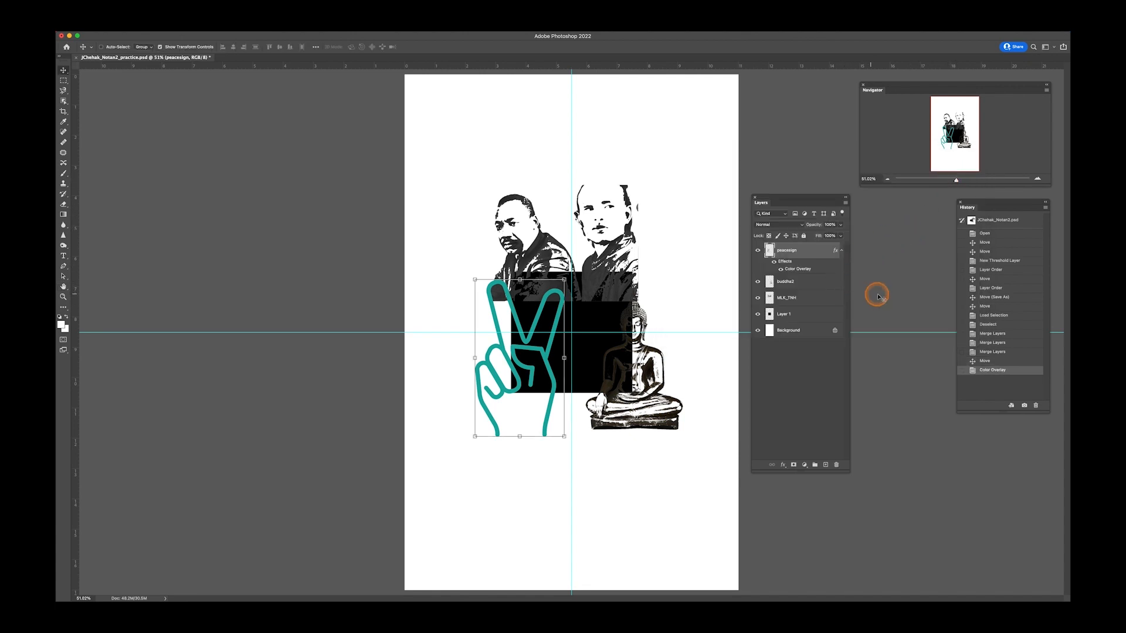
# Apply the same teal Color Overlay in Normal mode at 100% opacity to the buddha2 layer.
pyautogui.click(788, 282)
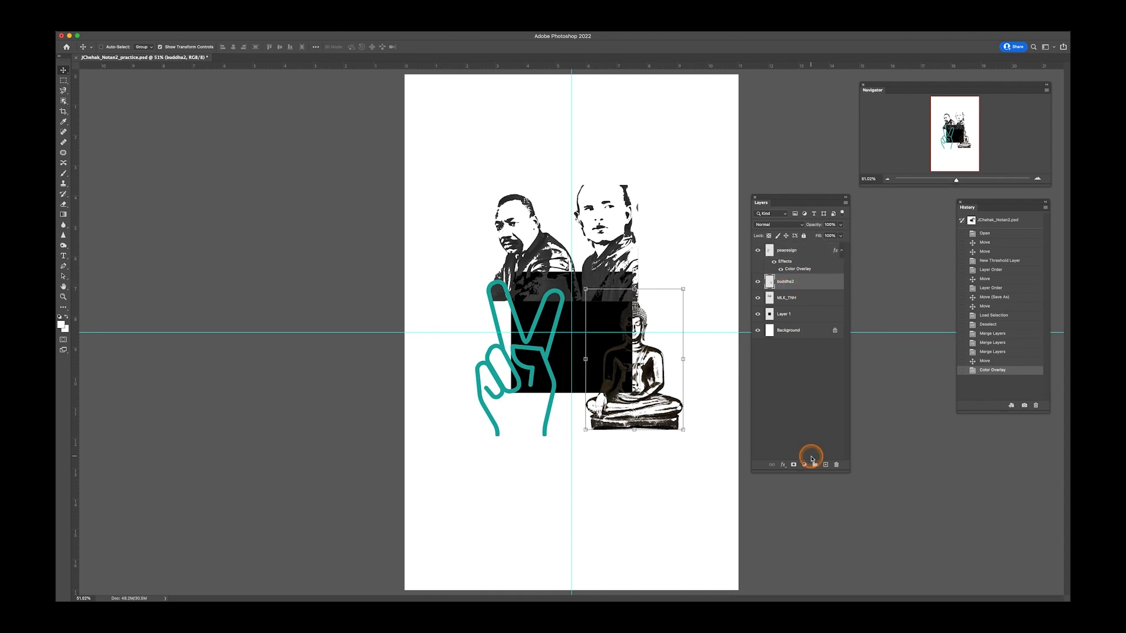
pyautogui.click(783, 464)
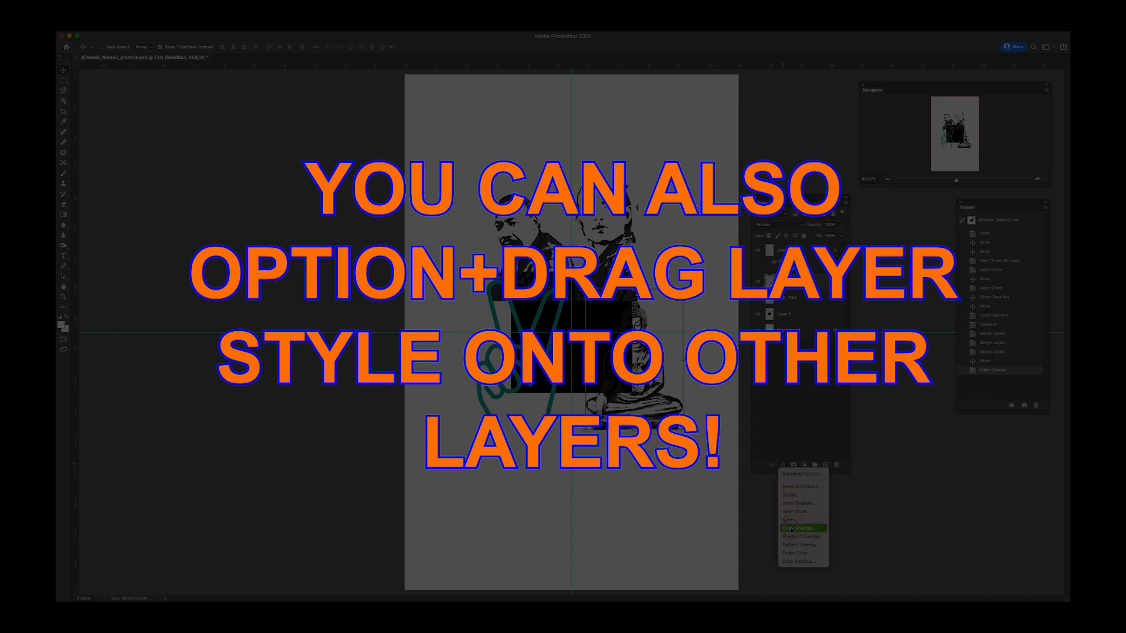
pyautogui.click(792, 529)
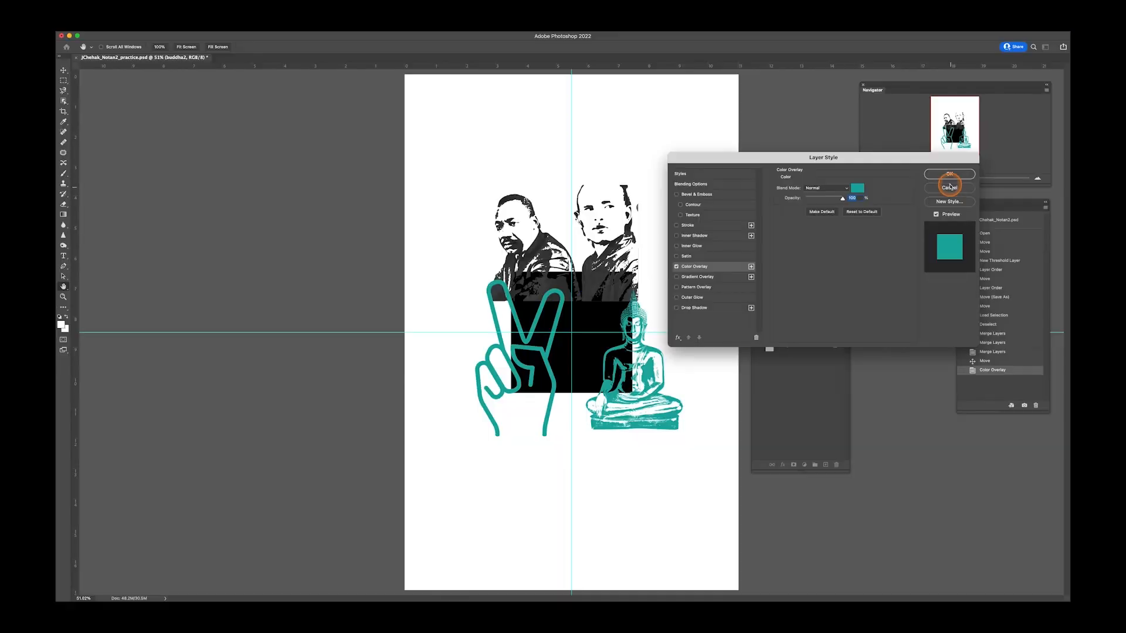
pyautogui.click(949, 173)
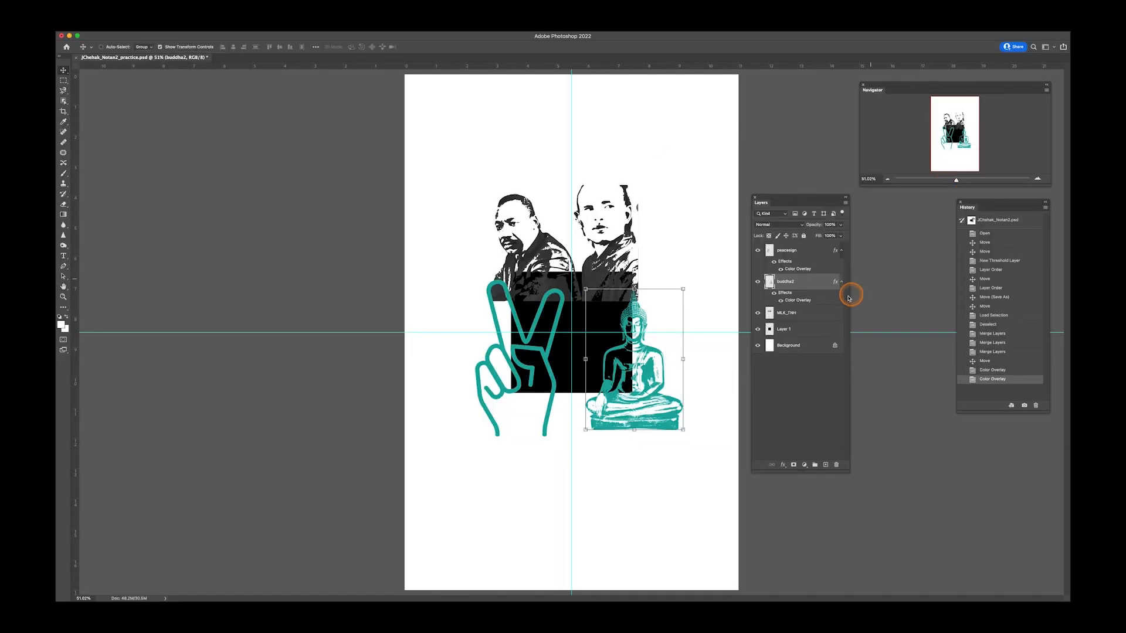
# Apply the same teal Color Overlay in Normal mode at 100% opacity to the MLK_TNH layer.
pyautogui.click(788, 313)
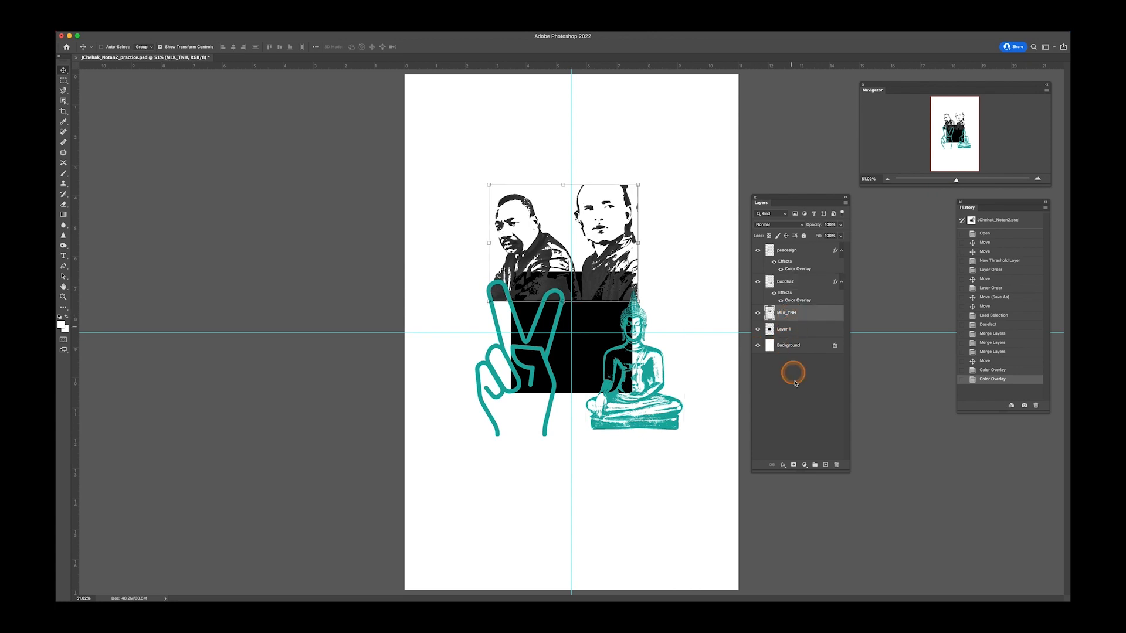
pyautogui.click(805, 466)
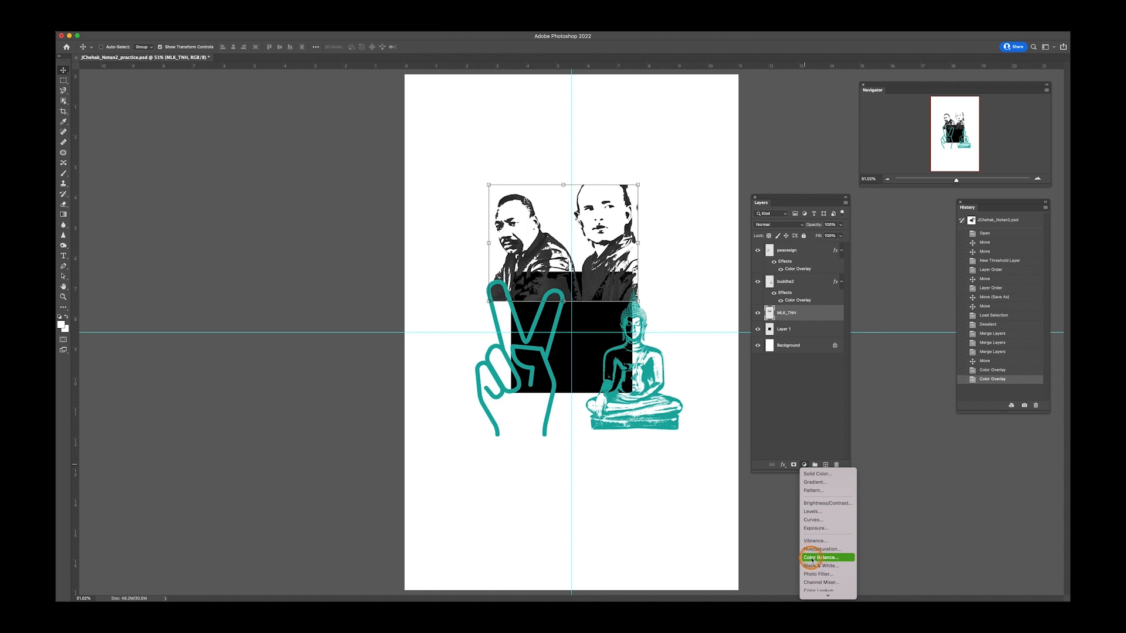
pyautogui.click(782, 468)
pyautogui.click(783, 465)
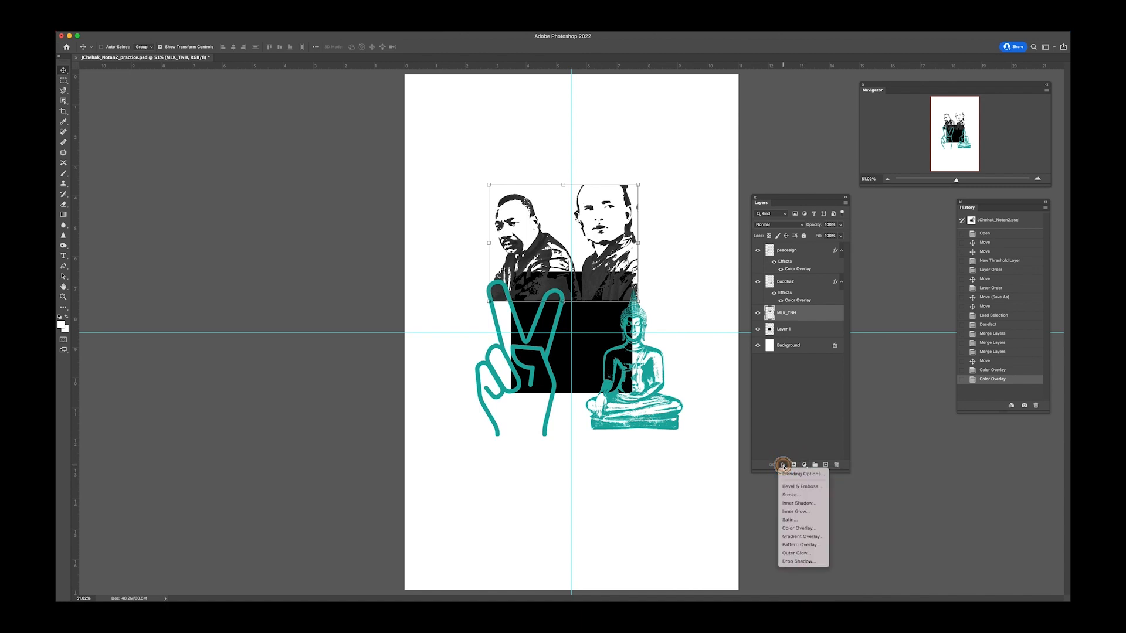
pyautogui.click(806, 528)
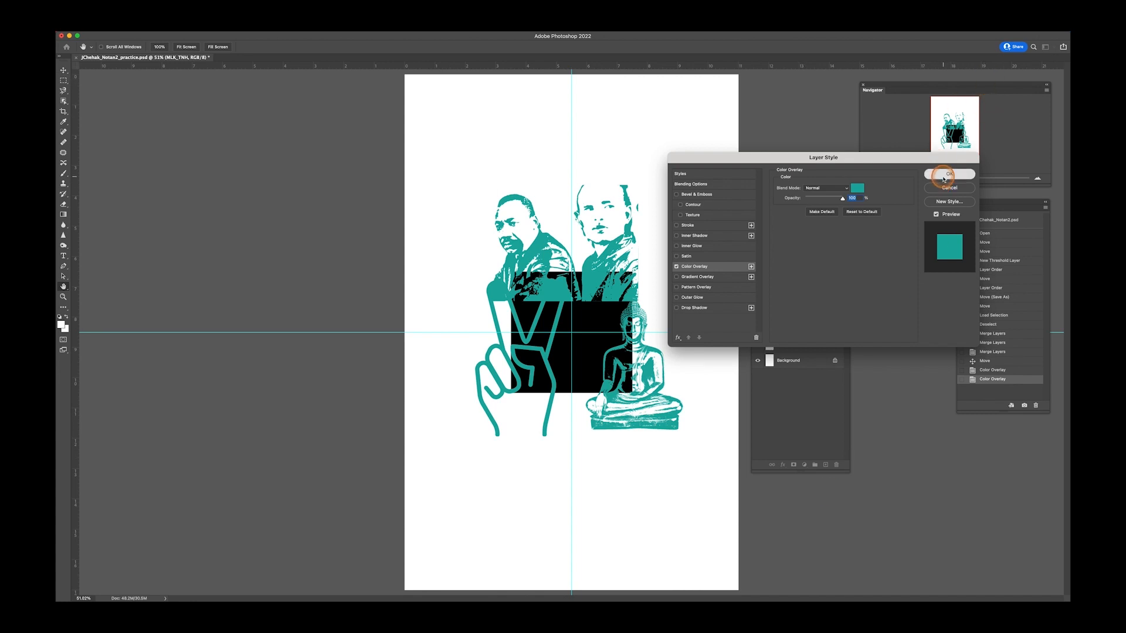
pyautogui.click(944, 176)
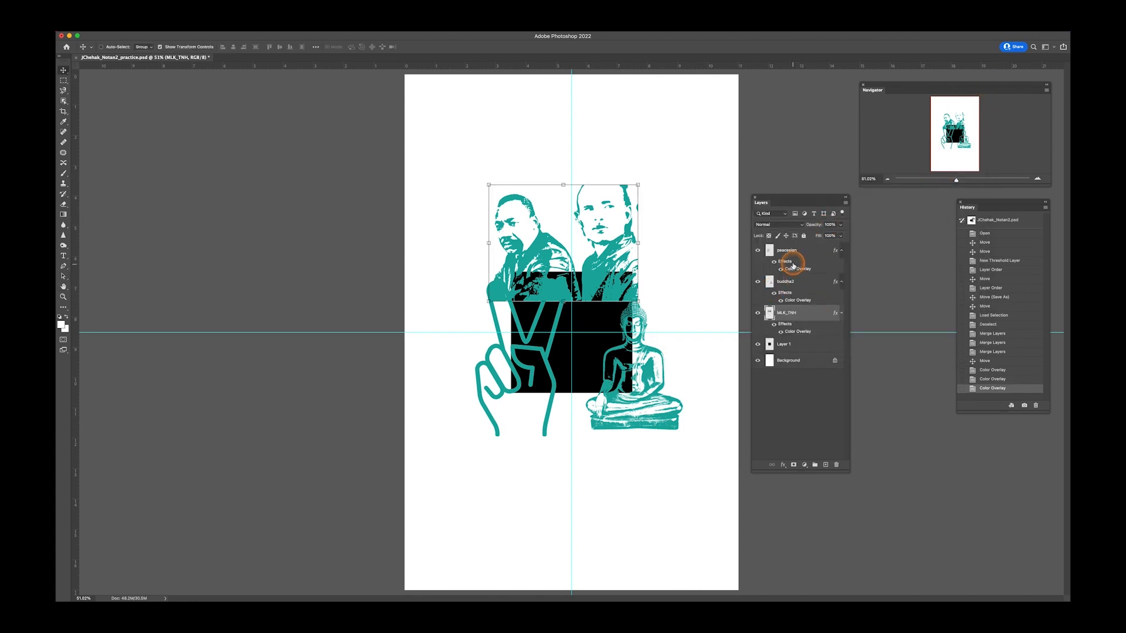
# Move the buddha2, MLK_TNH and peacesign images so they overlap roughly centred on the black square.
pyautogui.click(791, 252)
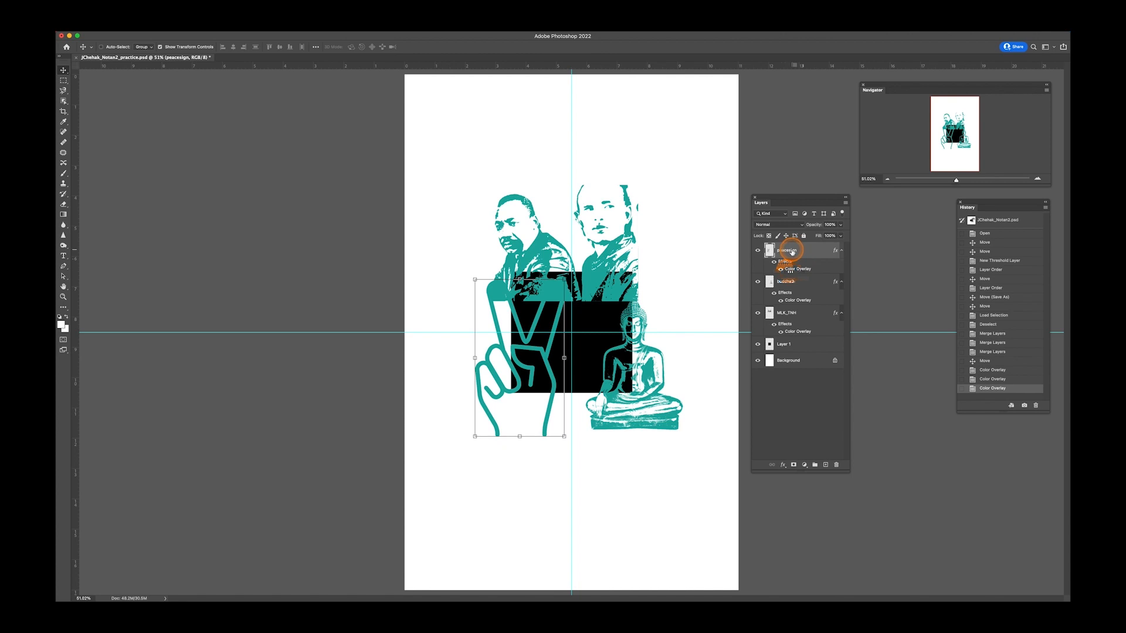
pyautogui.moveTo(519, 368)
pyautogui.mouseDown()
pyautogui.moveTo(578, 346)
pyautogui.moveTo(574, 376)
pyautogui.moveTo(540, 349)
pyautogui.moveTo(500, 369)
pyautogui.mouseUp()
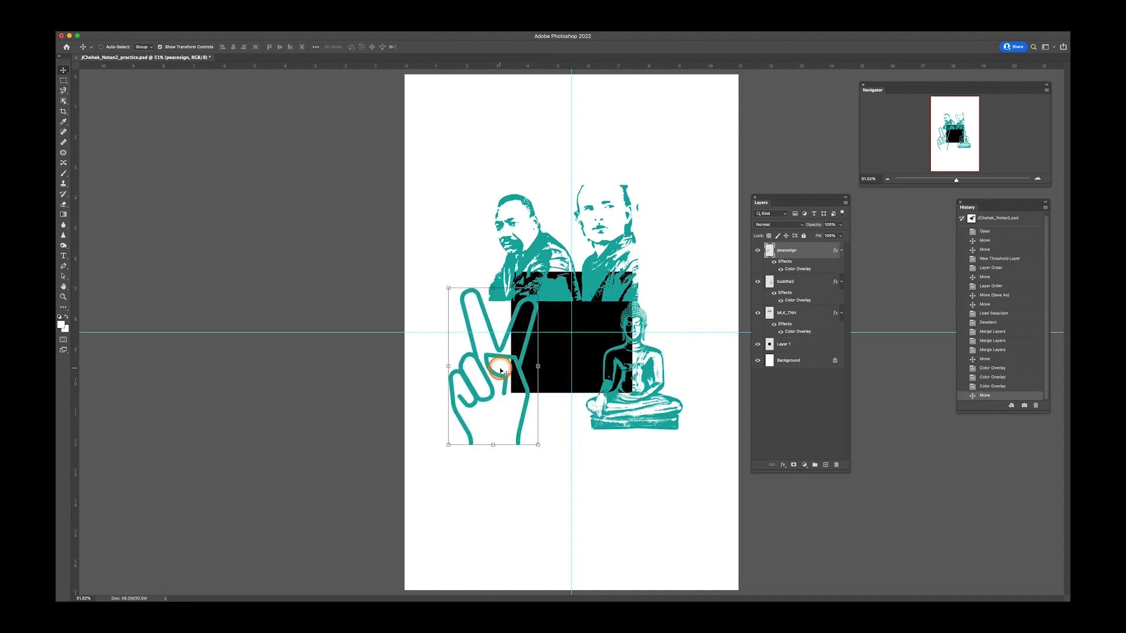
pyautogui.click(792, 283)
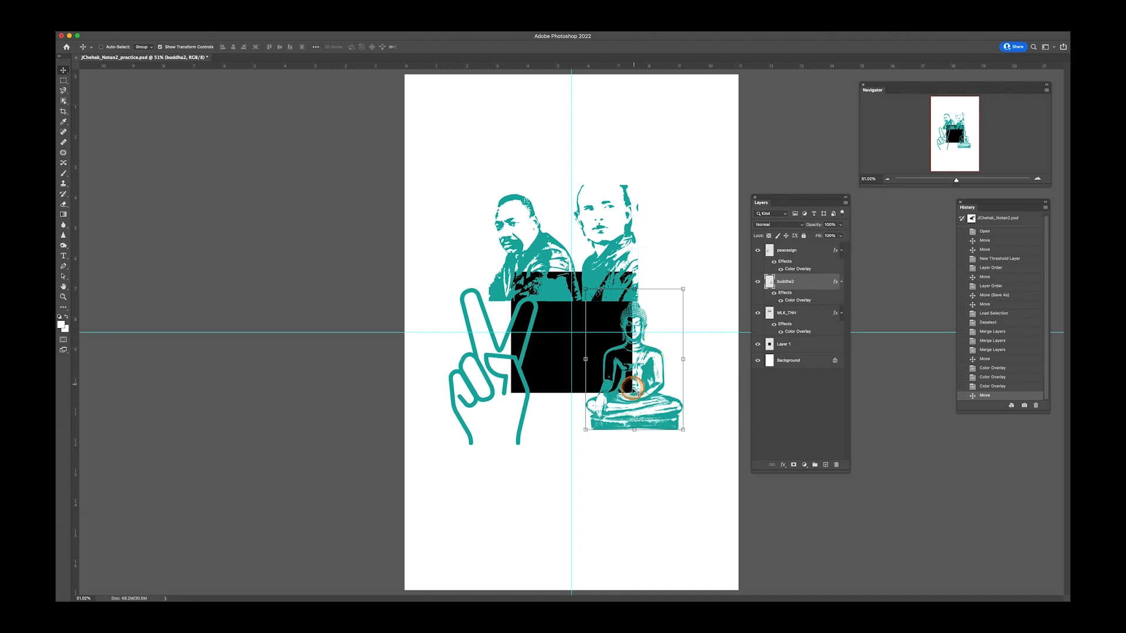
pyautogui.moveTo(610, 396); pyautogui.dragTo(546, 360)
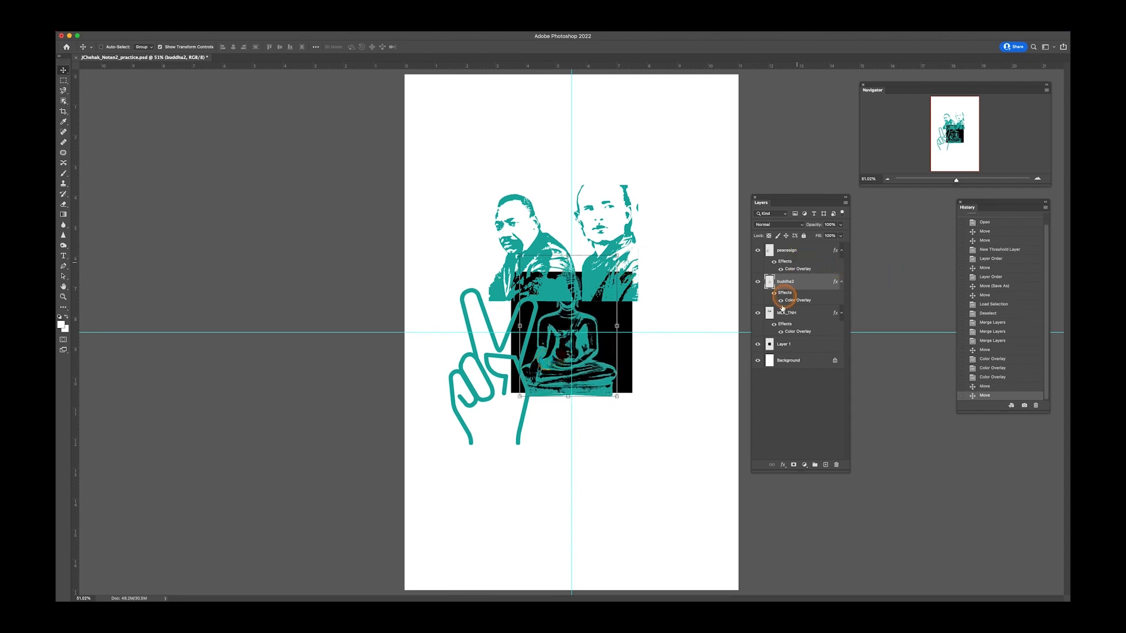
pyautogui.click(795, 313)
pyautogui.moveTo(597, 248); pyautogui.dragTo(607, 335)
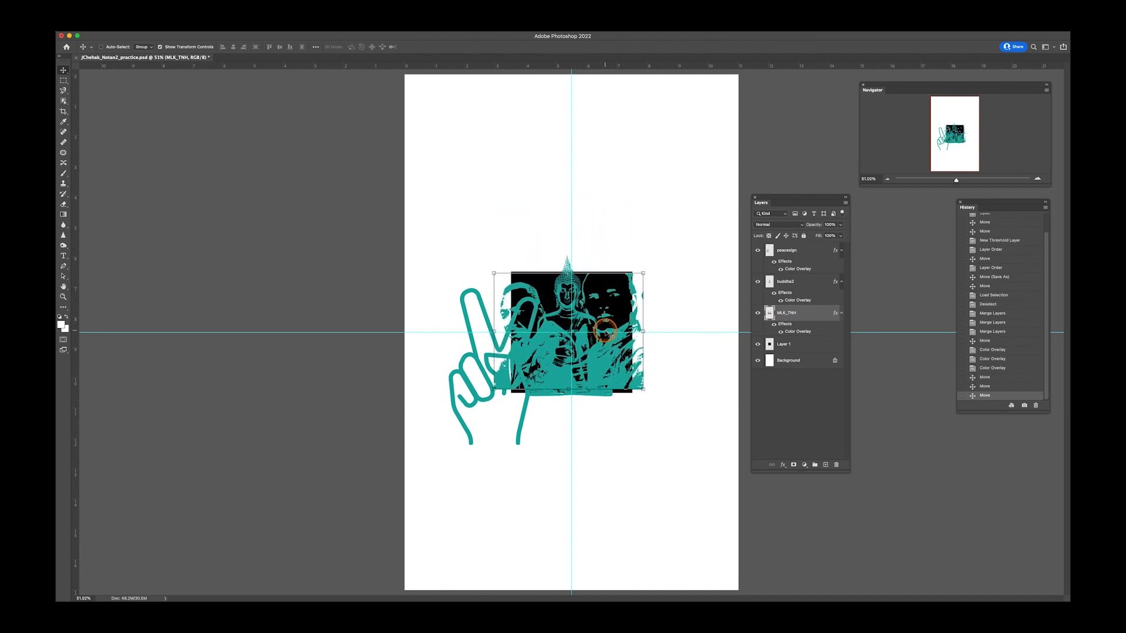
pyautogui.click(810, 253)
pyautogui.moveTo(469, 385); pyautogui.dragTo(534, 347)
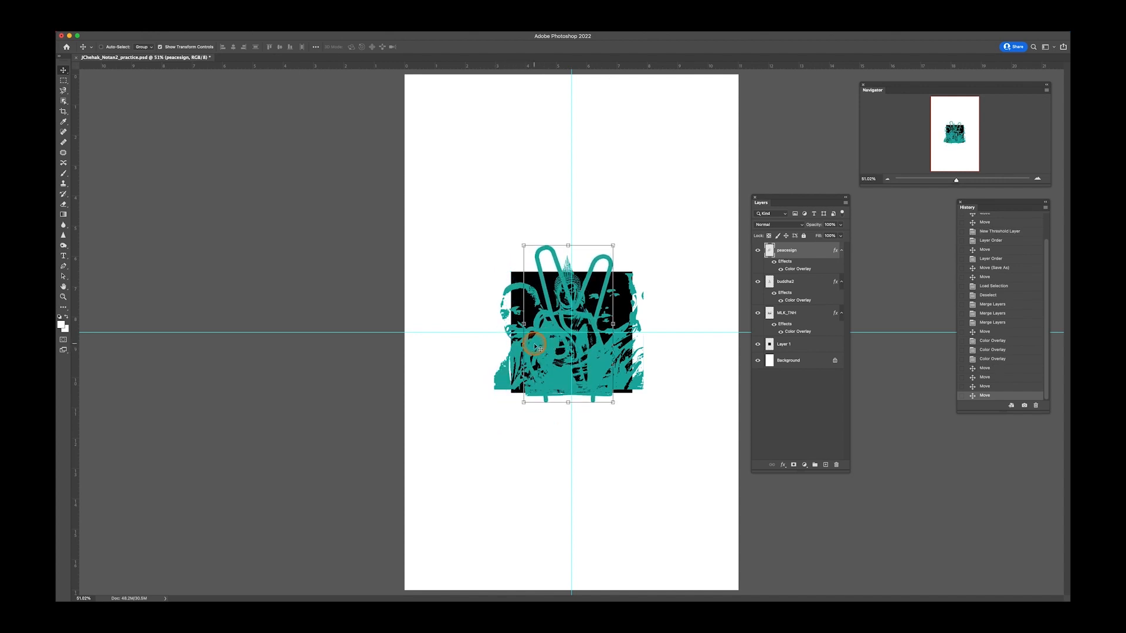
# Hide the peacesign, buddha2 and MLK_TNH layers one by one, and show all three again.
pyautogui.click(759, 250)
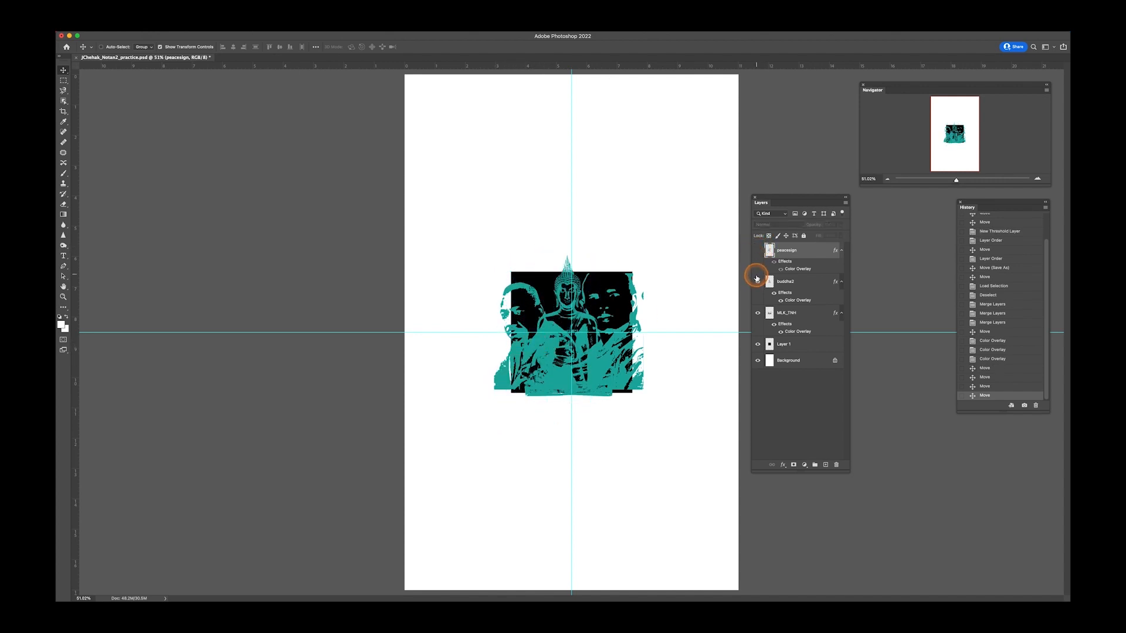
pyautogui.click(758, 283)
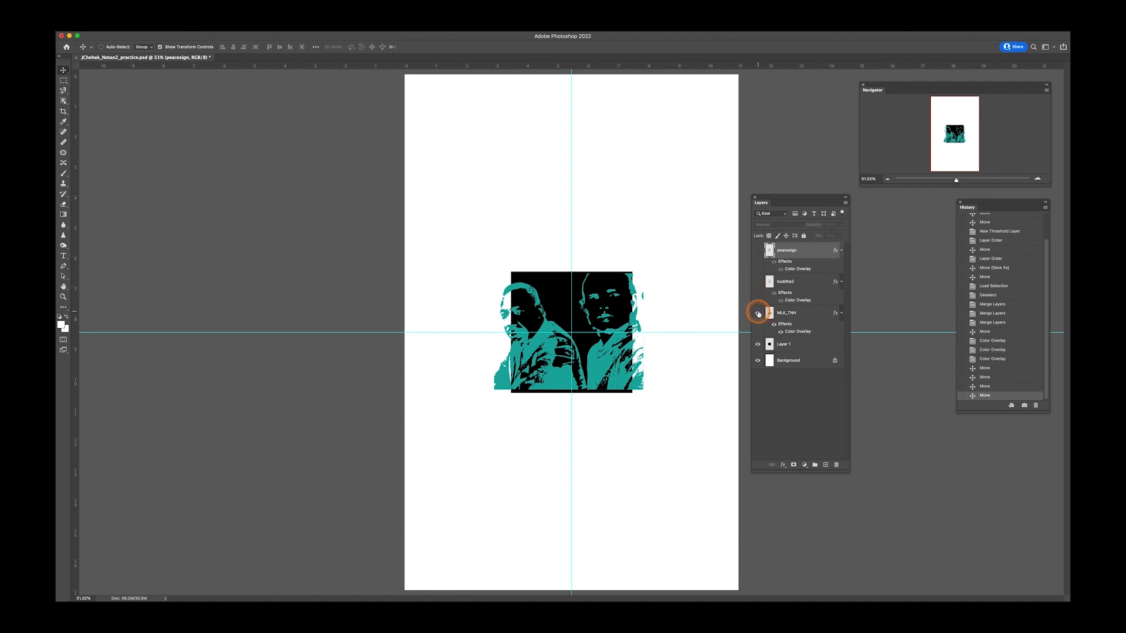
pyautogui.click(758, 312)
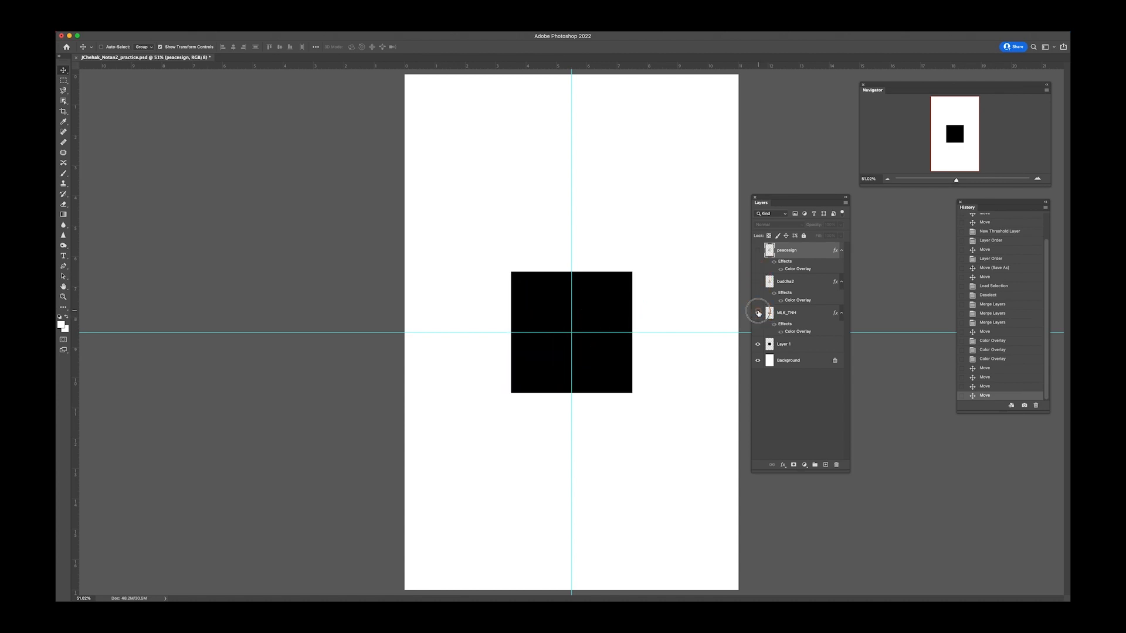
pyautogui.click(758, 312)
pyautogui.click(757, 285)
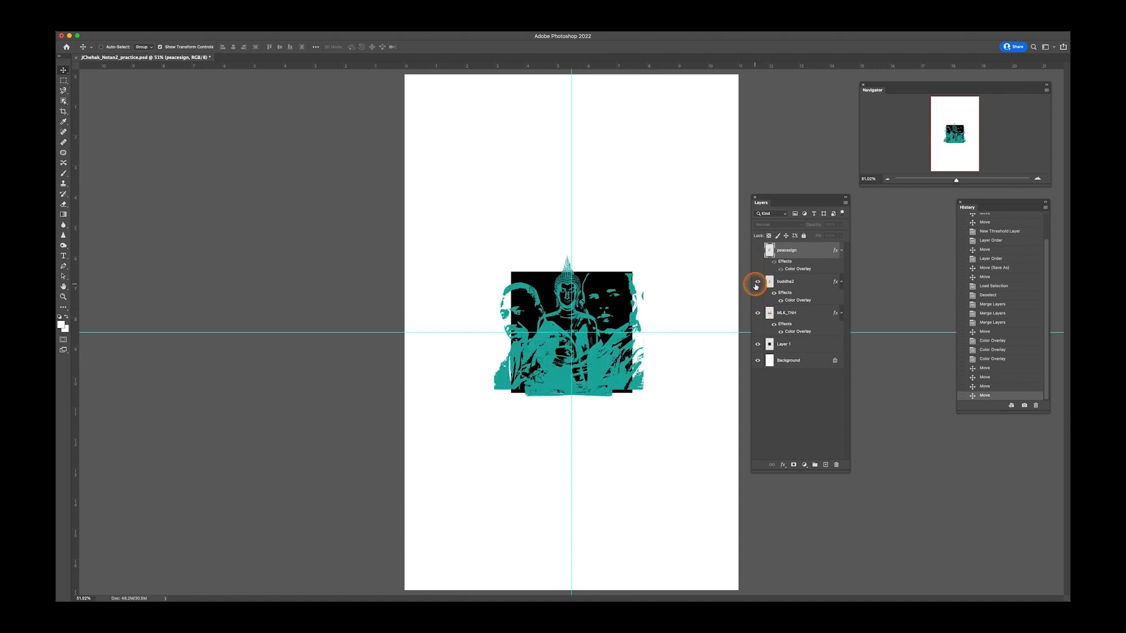
pyautogui.click(758, 251)
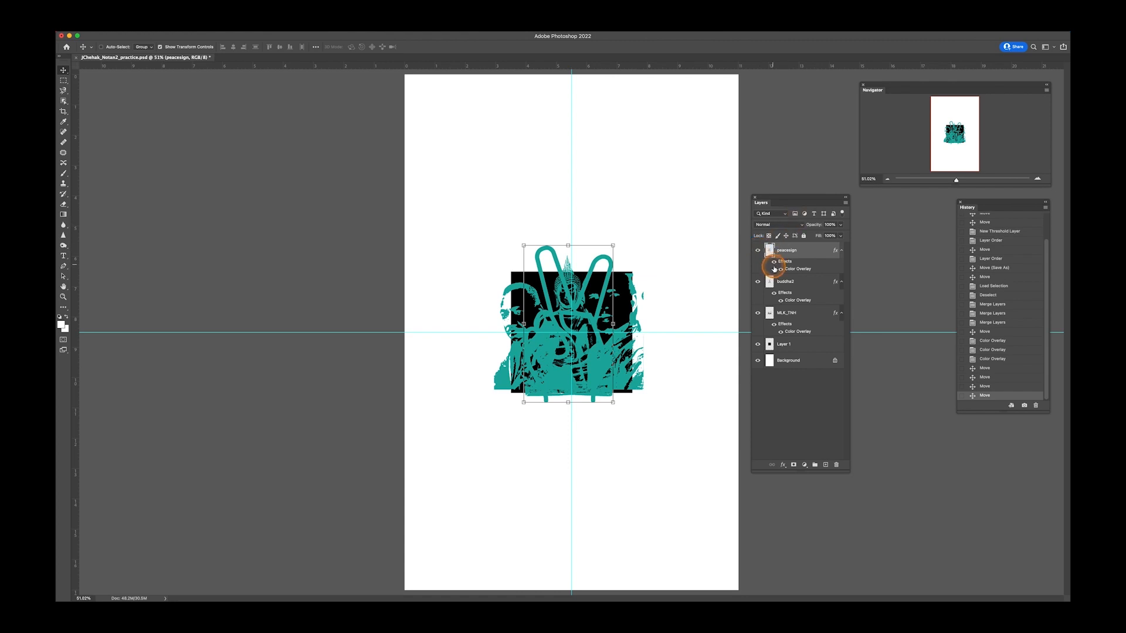
# Hide the MLK_TNH and buddha2 layers to leave only the peace sign over the black square.
pyautogui.click(756, 314)
pyautogui.click(758, 283)
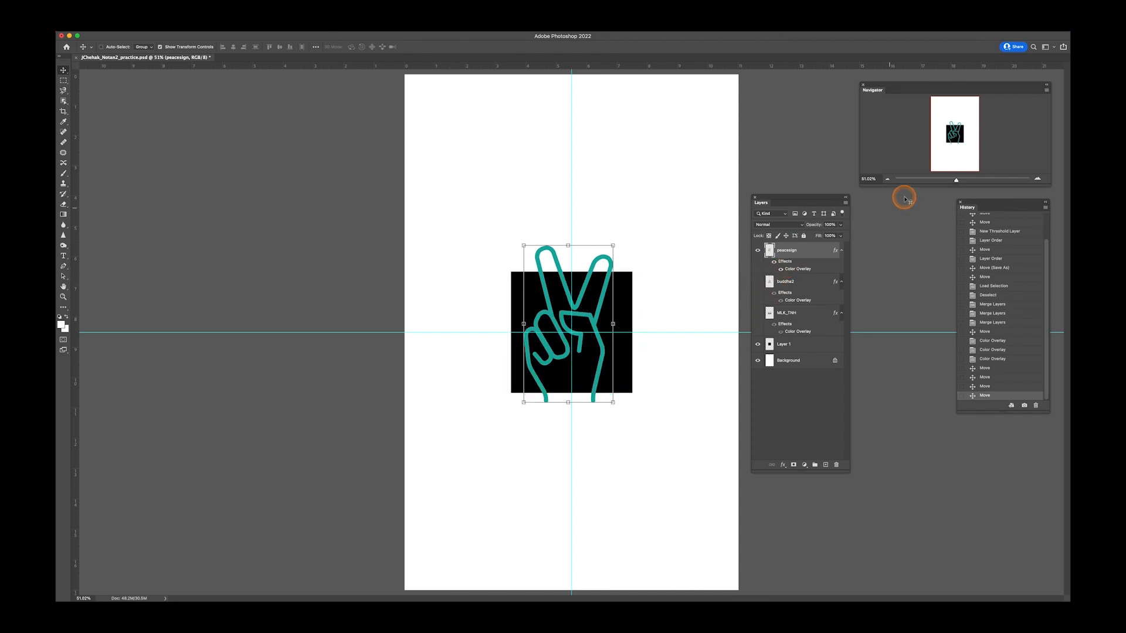
pyautogui.click(956, 181)
pyautogui.moveTo(955, 181); pyautogui.dragTo(965, 181)
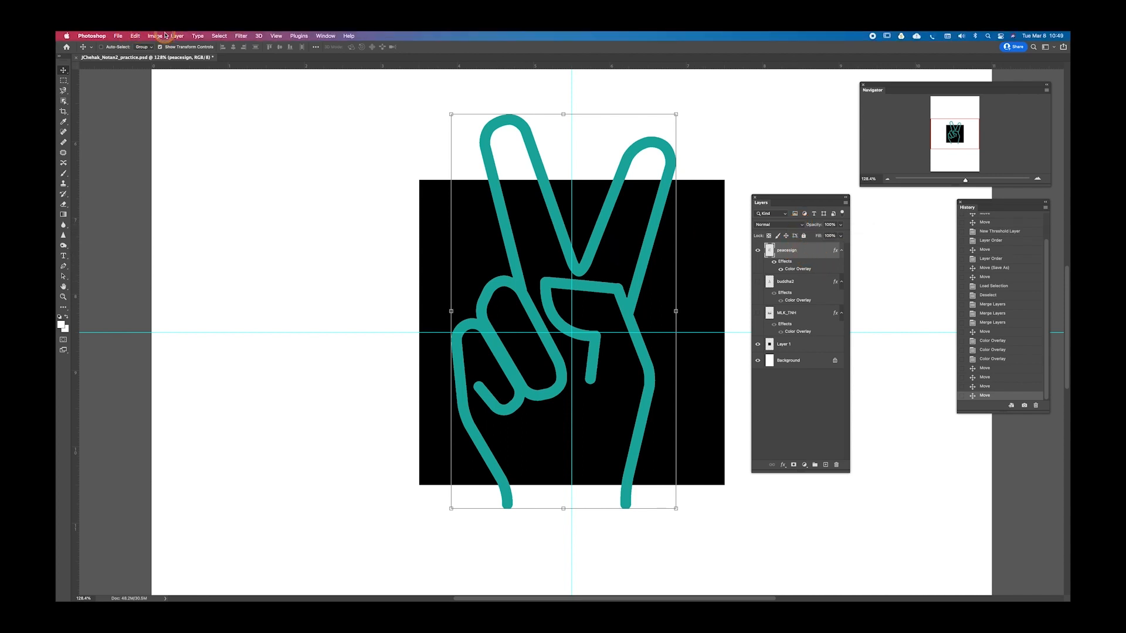
pyautogui.click(156, 36)
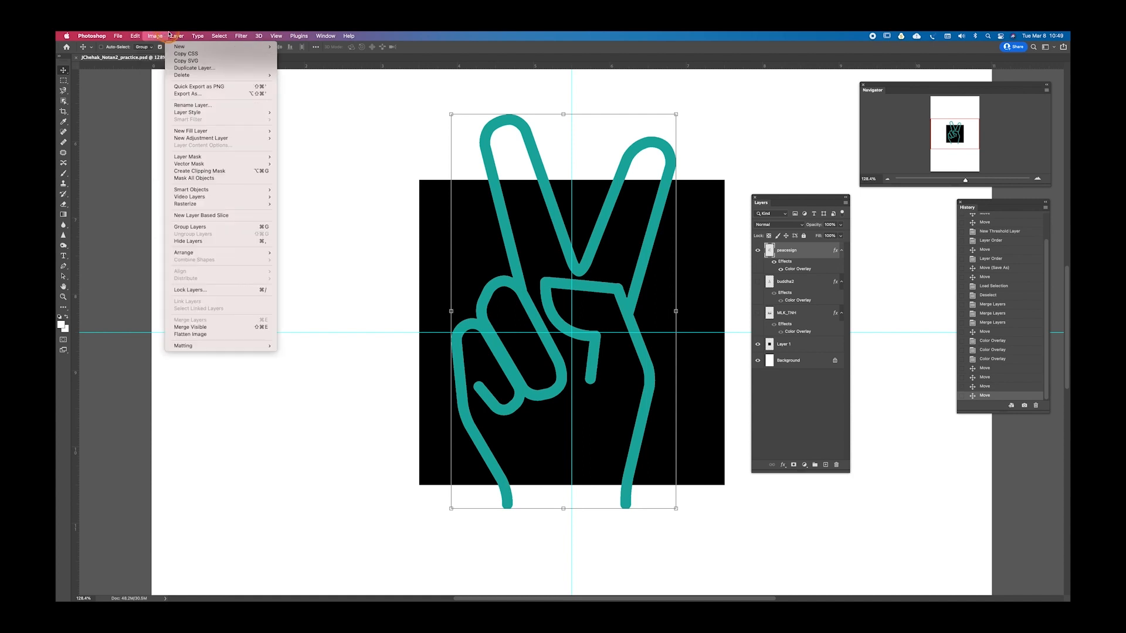
pyautogui.click(136, 36)
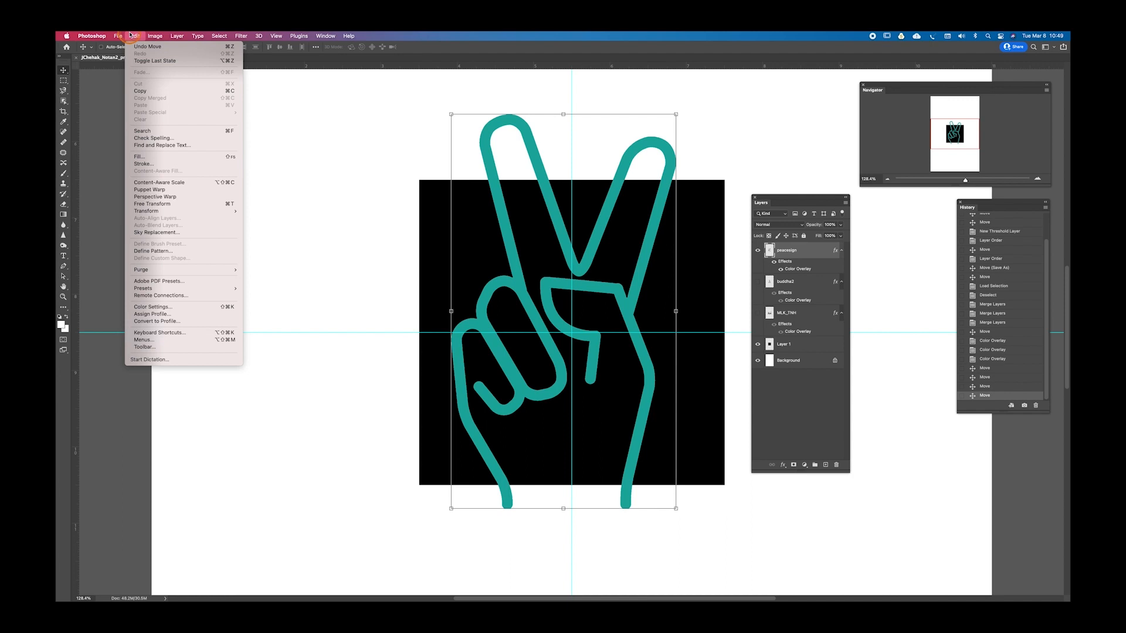
pyautogui.click(154, 132)
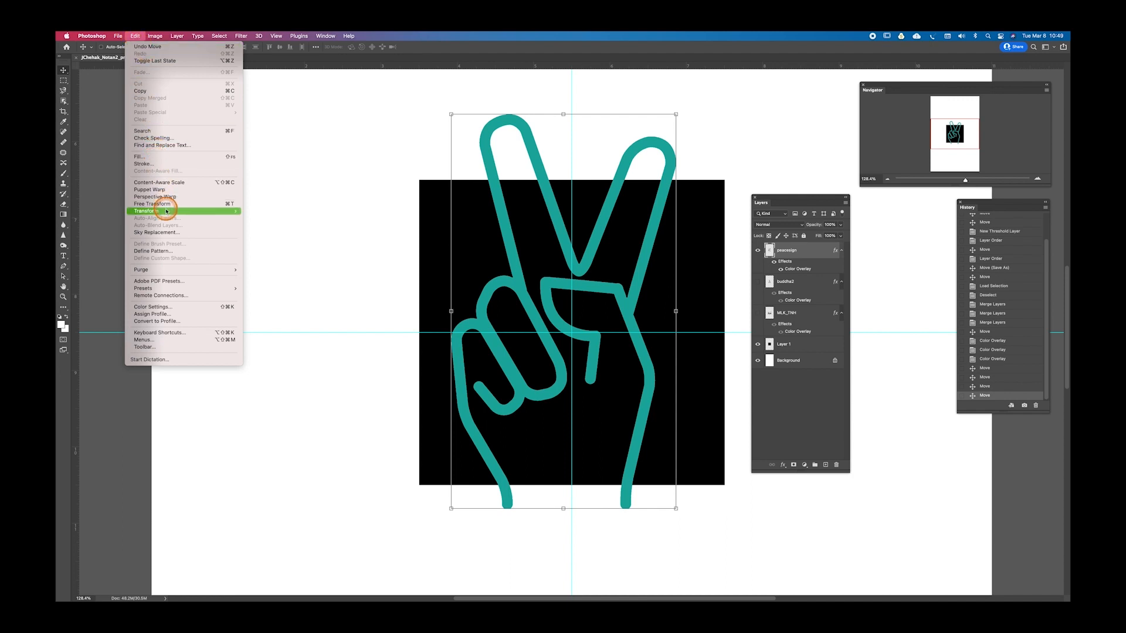
pyautogui.moveTo(167, 212)
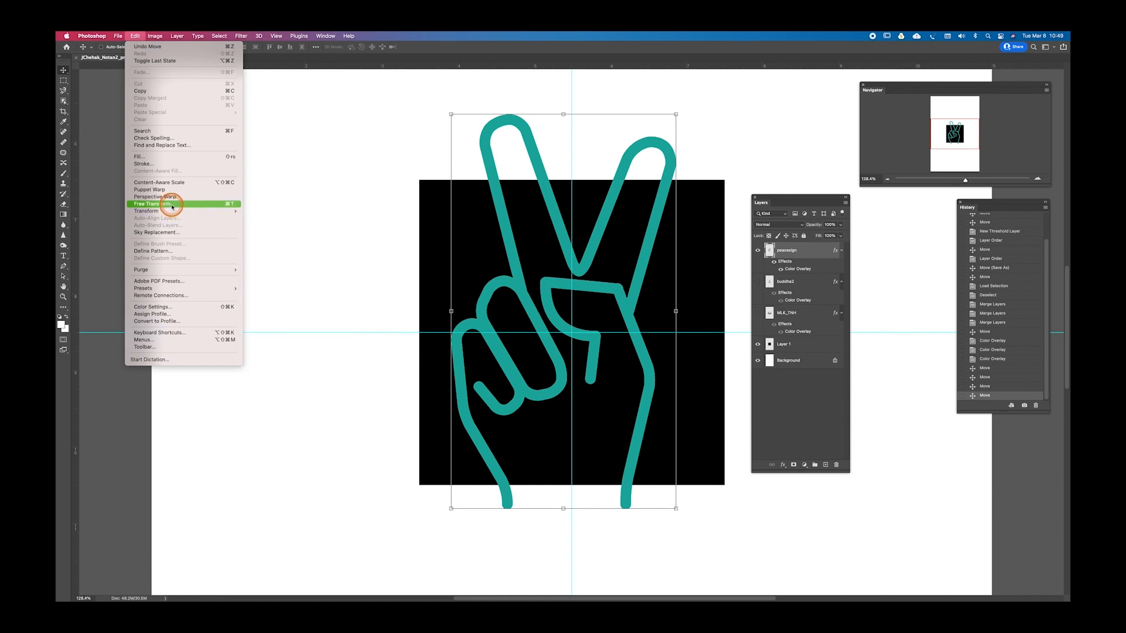
pyautogui.press('super+t')
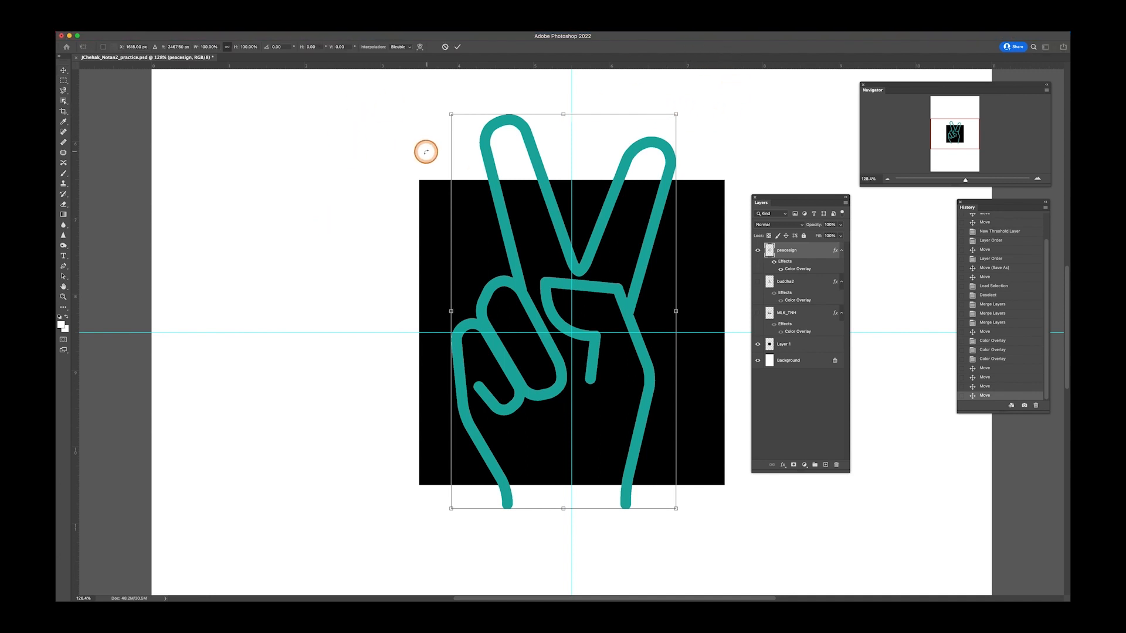
pyautogui.click(64, 81)
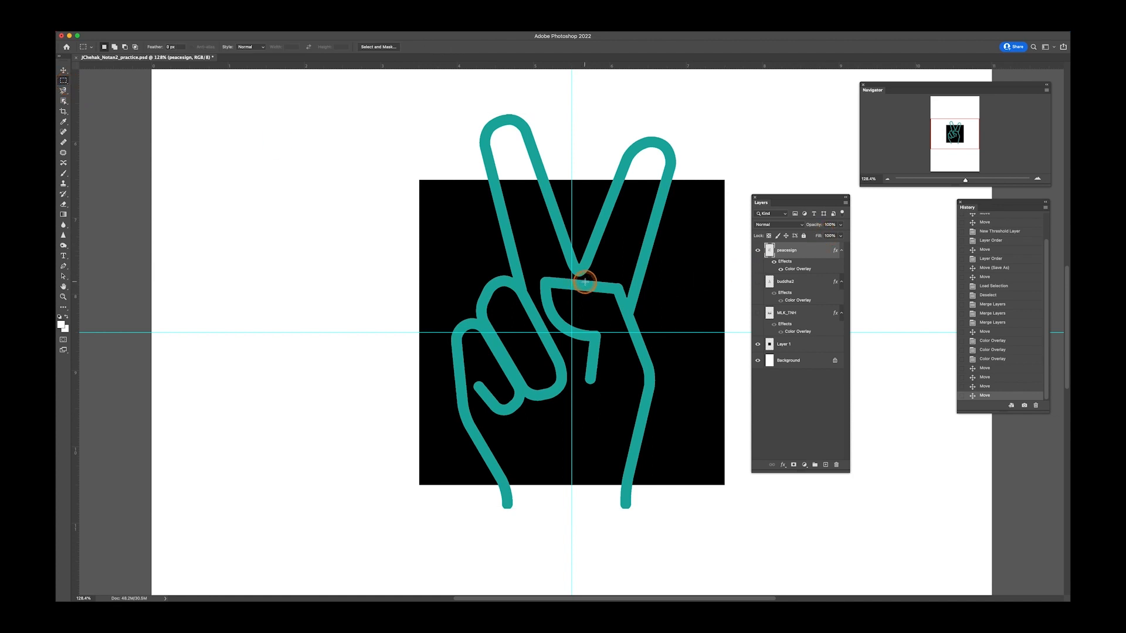
# Scale the peace sign proportionally to about 38% with Free Transform and place it in the black square's lower-left quadrant.
pyautogui.press('super+t')
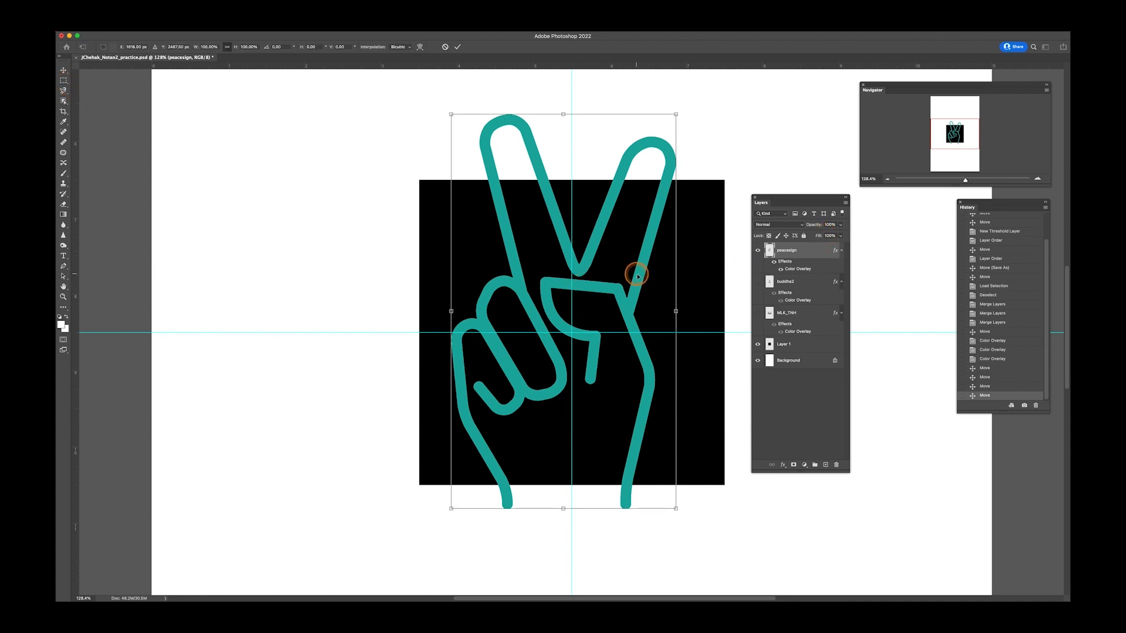
pyautogui.click(676, 113)
pyautogui.moveTo(676, 113); pyautogui.dragTo(520, 341)
pyautogui.moveTo(514, 417); pyautogui.dragTo(516, 392)
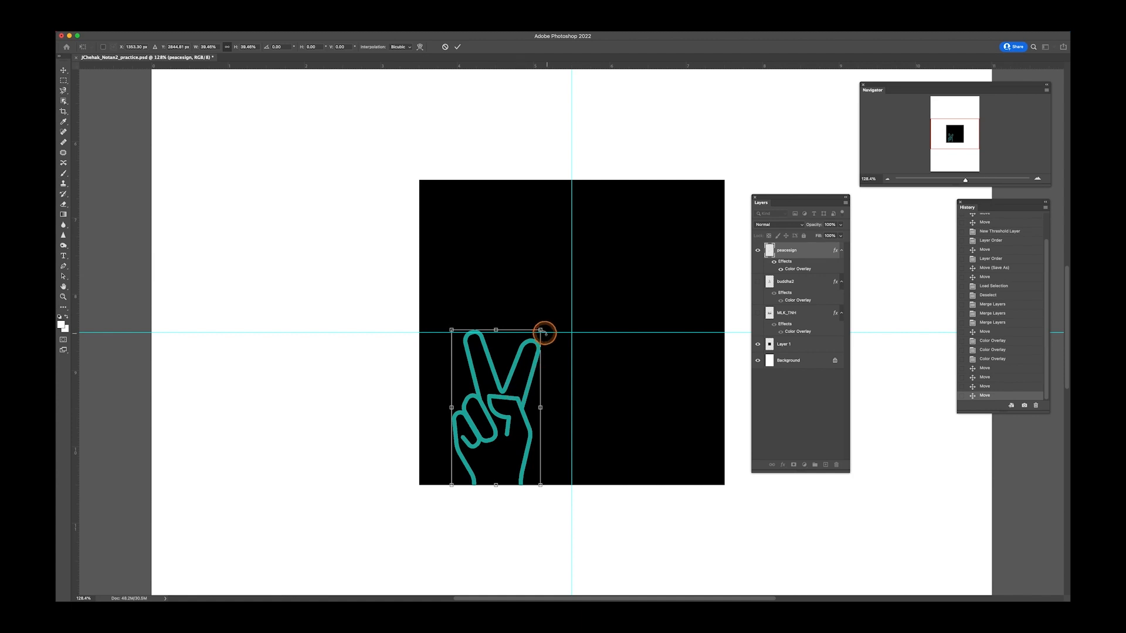
pyautogui.moveTo(541, 331); pyautogui.dragTo(533, 362)
pyautogui.moveTo(500, 417); pyautogui.dragTo(503, 415)
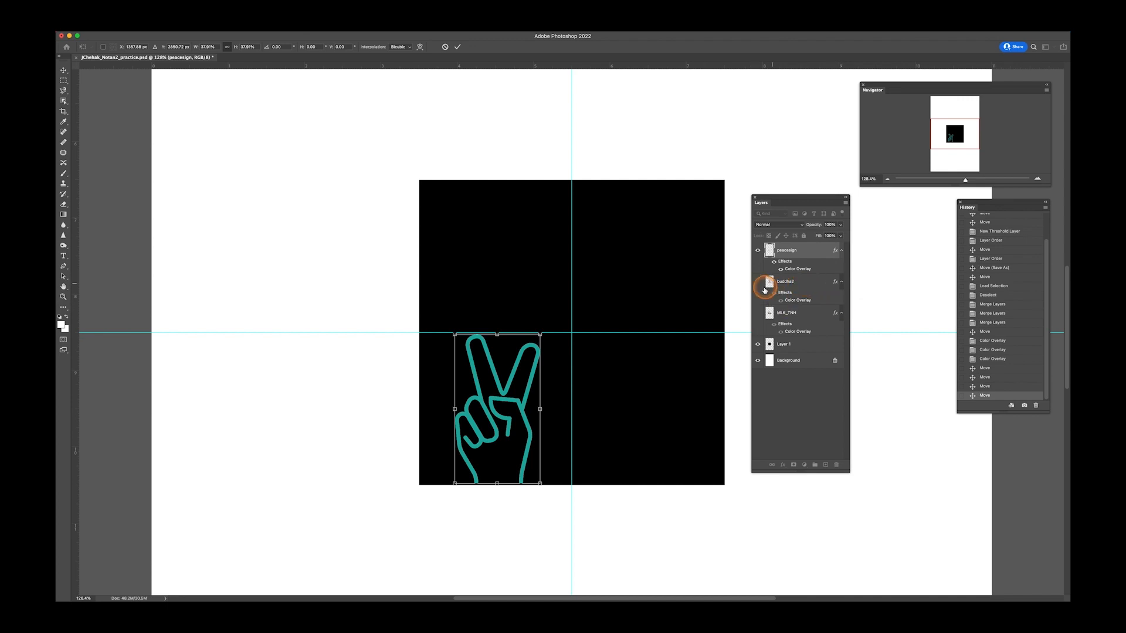
# Show buddha2 instead of the peace sign, scale it proportionally to about 41%, and place it in the black square's upper-left quadrant.
pyautogui.click(757, 251)
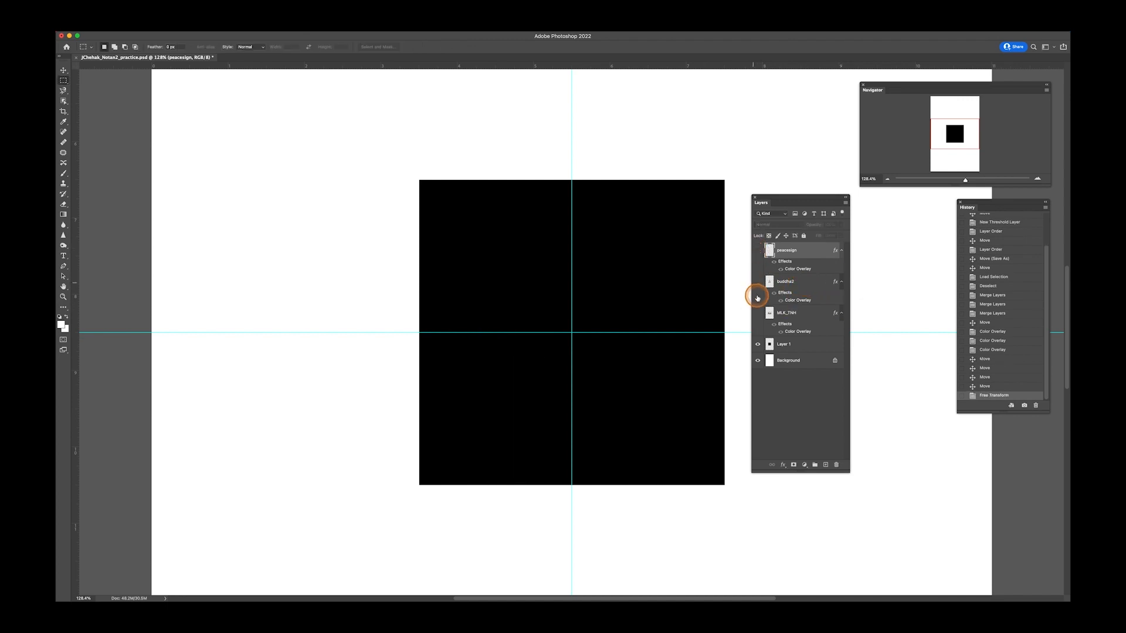
pyautogui.click(758, 283)
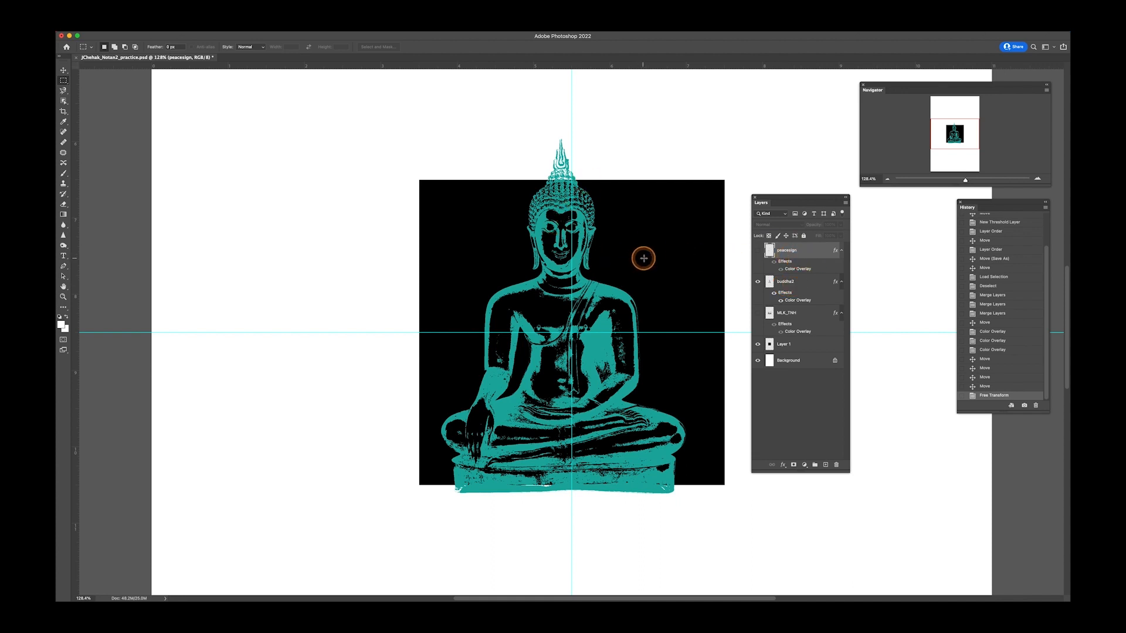
pyautogui.click(787, 283)
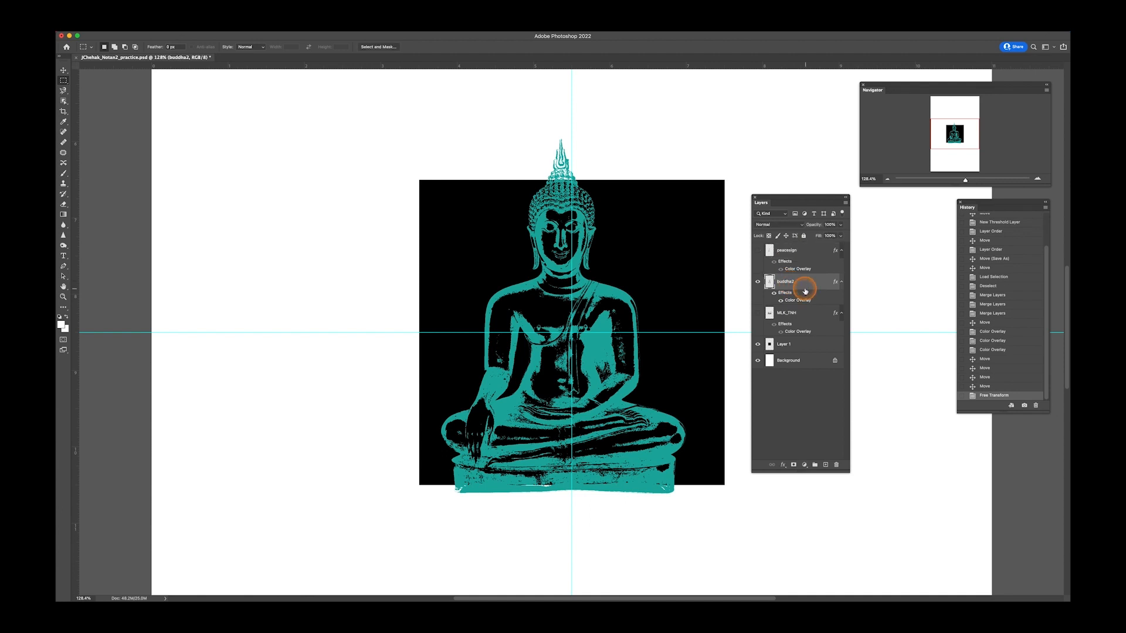
pyautogui.press('super+t')
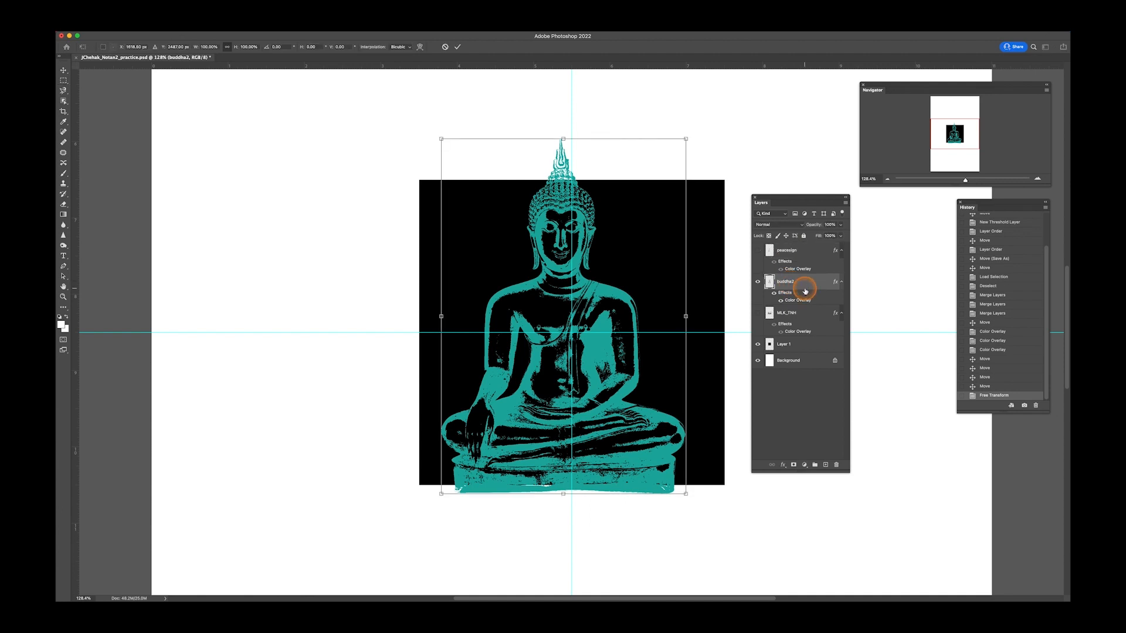
pyautogui.moveTo(685, 139); pyautogui.dragTo(516, 349)
pyautogui.moveTo(491, 409); pyautogui.dragTo(503, 238)
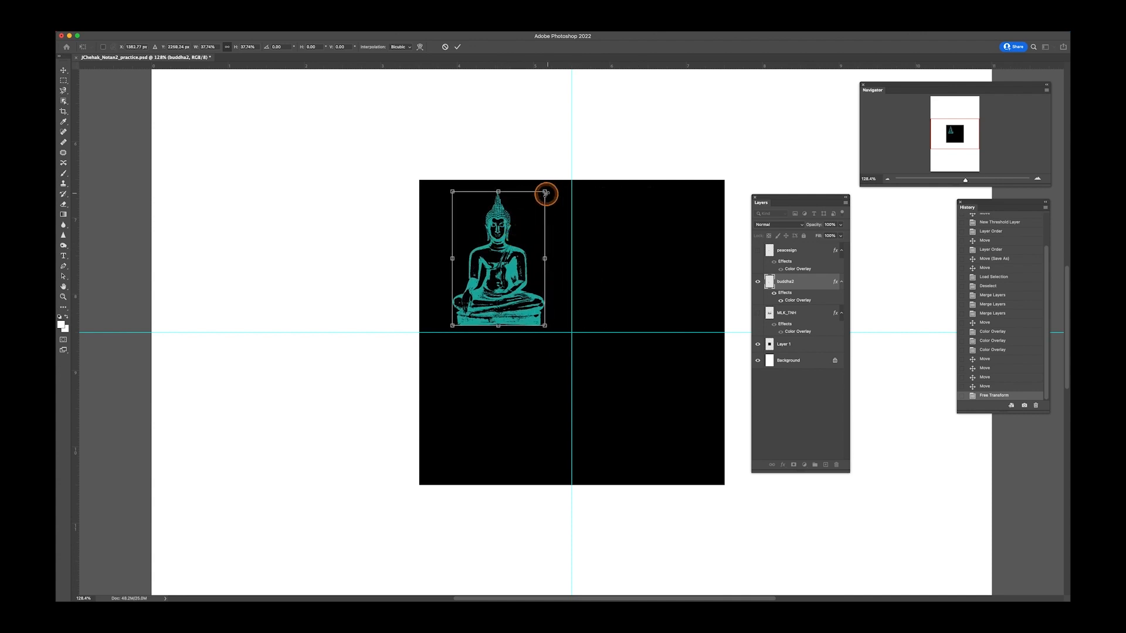
pyautogui.moveTo(544, 191); pyautogui.dragTo(552, 179)
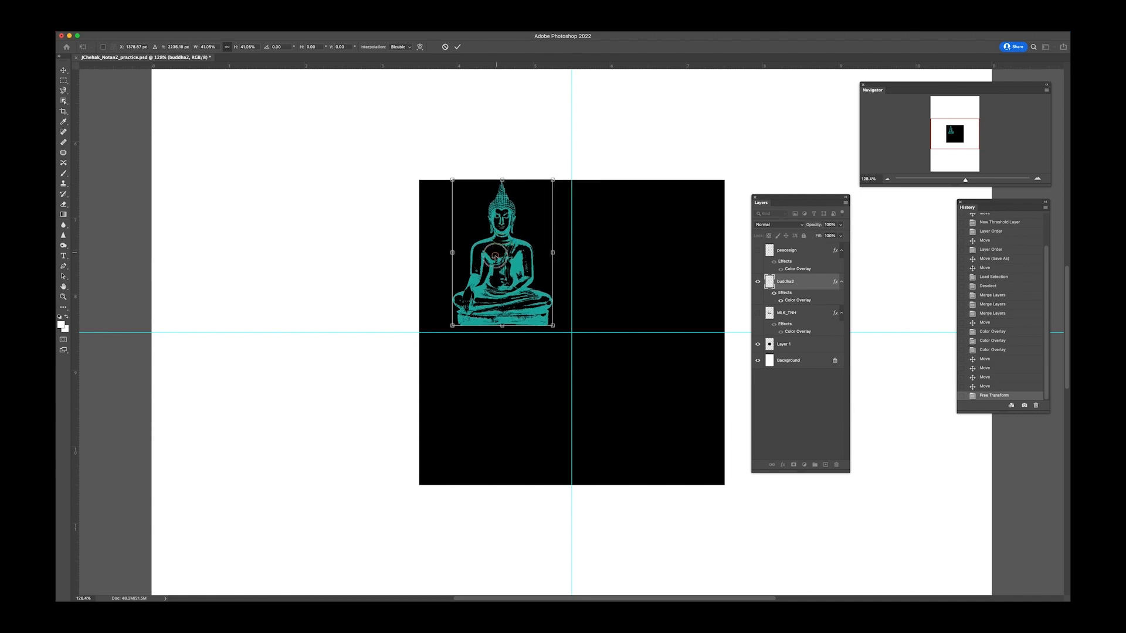
pyautogui.moveTo(497, 257); pyautogui.dragTo(494, 260)
# Hide the buddha2 layer, and select and show the MLK_TNH layer.
pyautogui.click(758, 282)
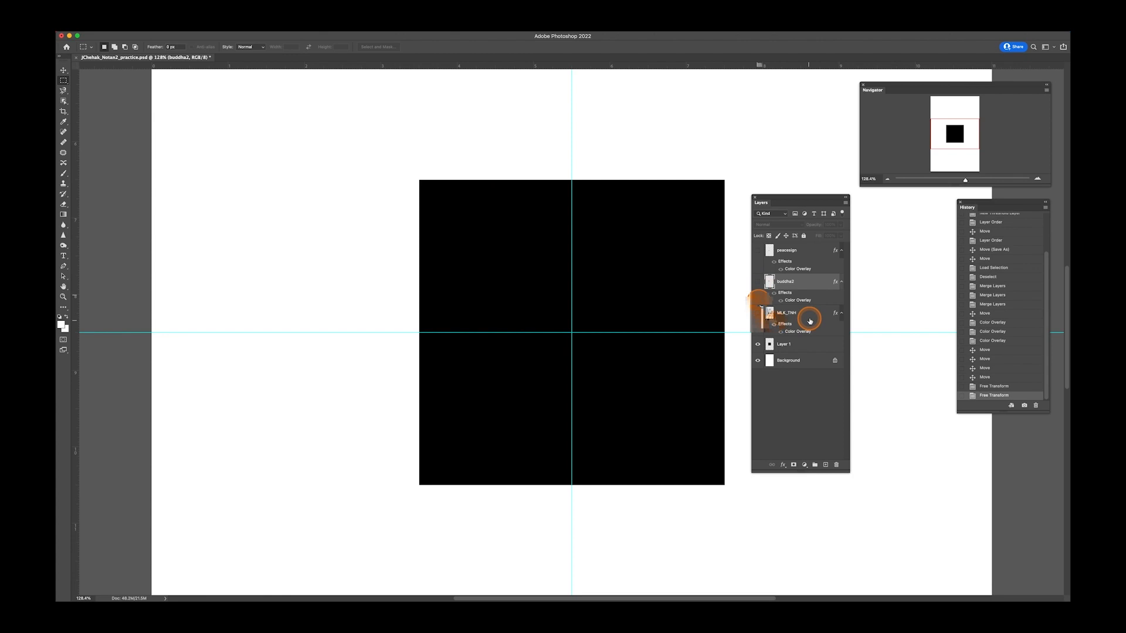
pyautogui.click(789, 316)
pyautogui.click(758, 314)
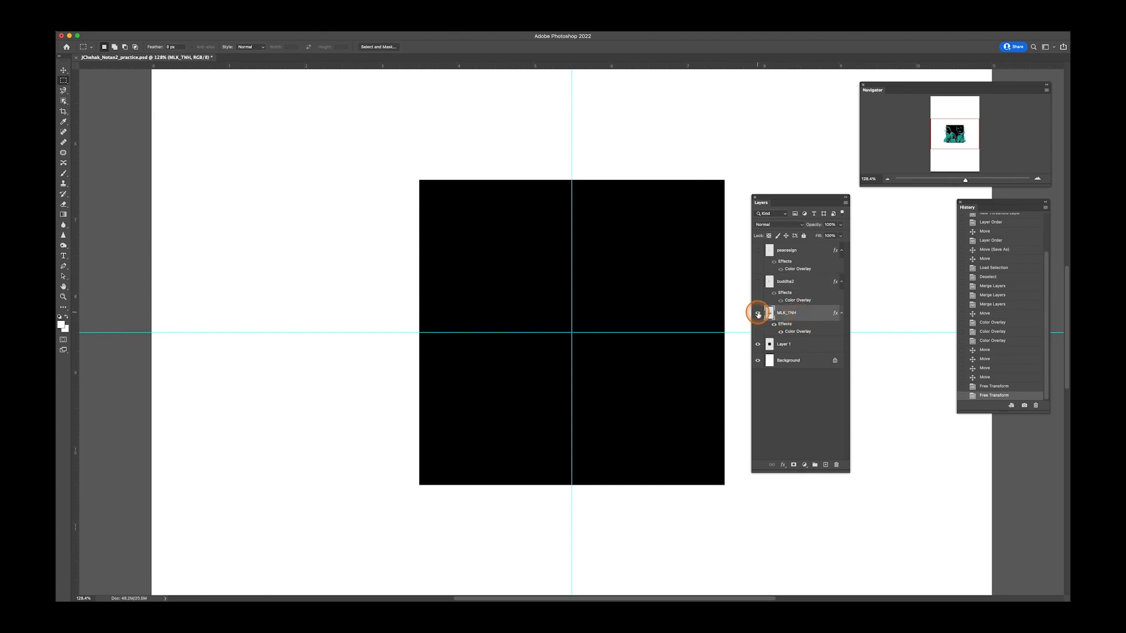
# Scale MLK_TNH proportionally to about 38%, place it in the black square's lower-right quadrant, and show the buddha2 and peace sign layers again.
pyautogui.press('super+t')
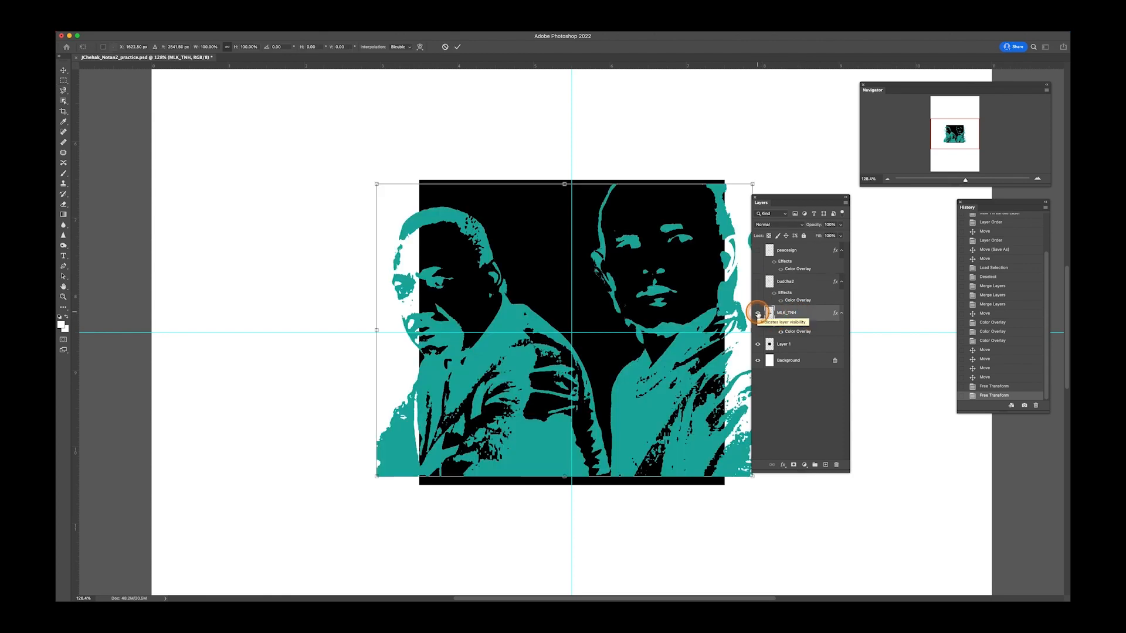
pyautogui.moveTo(751, 182); pyautogui.dragTo(545, 352)
pyautogui.moveTo(431, 434); pyautogui.dragTo(614, 431)
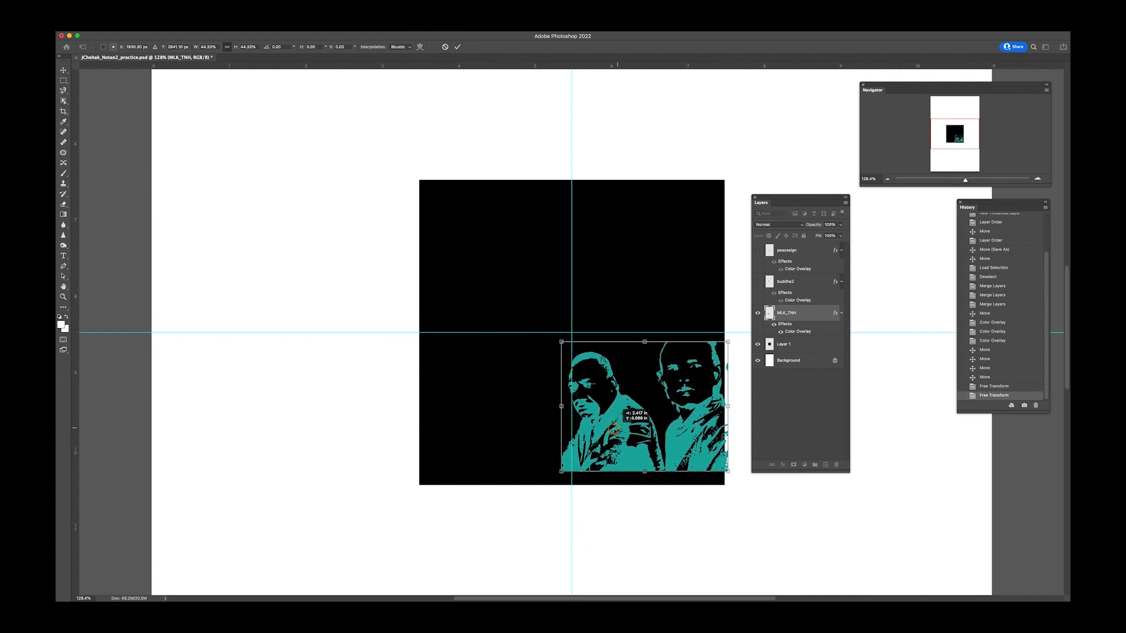
pyautogui.moveTo(727, 341); pyautogui.dragTo(710, 355)
pyautogui.moveTo(659, 391); pyautogui.dragTo(670, 406)
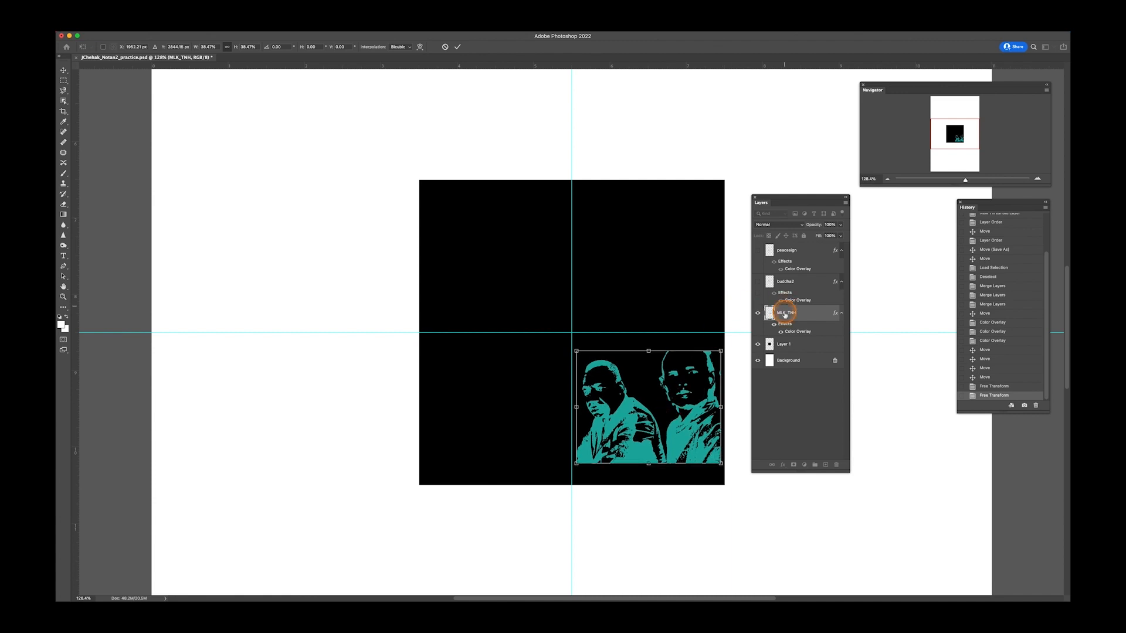
pyautogui.click(758, 281)
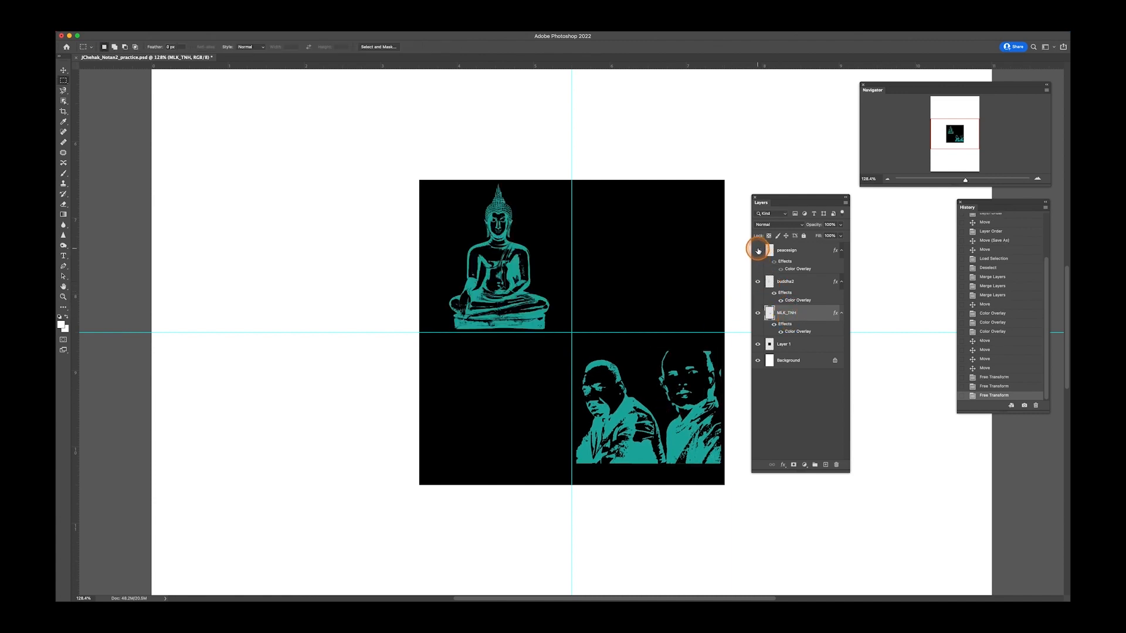
pyautogui.click(757, 250)
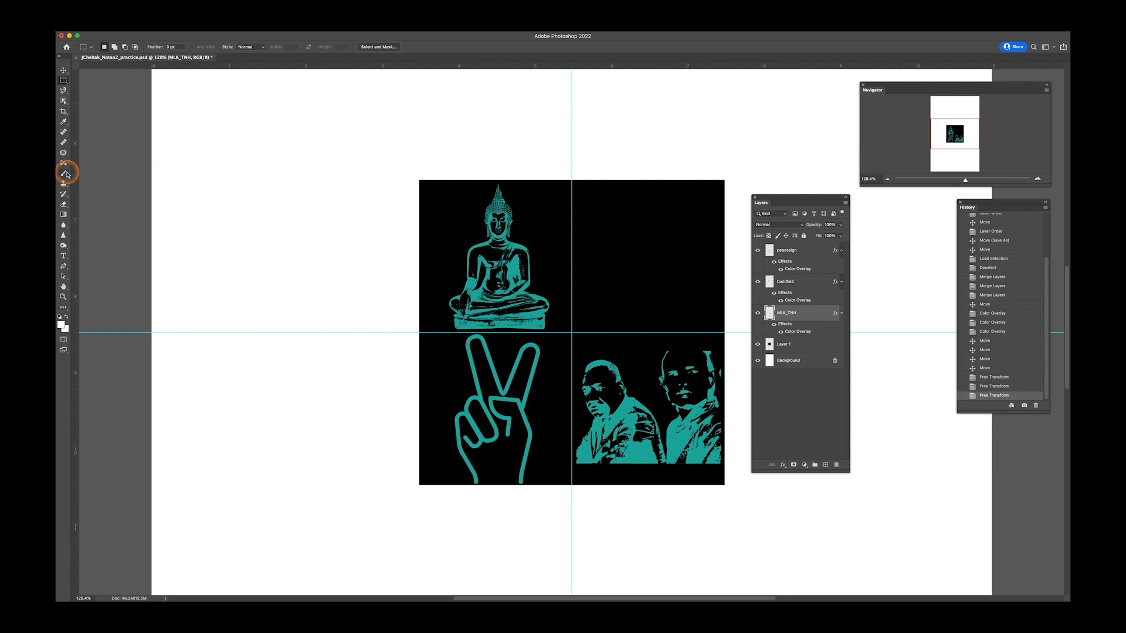
# Create a horizontal text box filling the black square's upper-right quadrant and enter the letter M in the Whyte font.
pyautogui.click(64, 257)
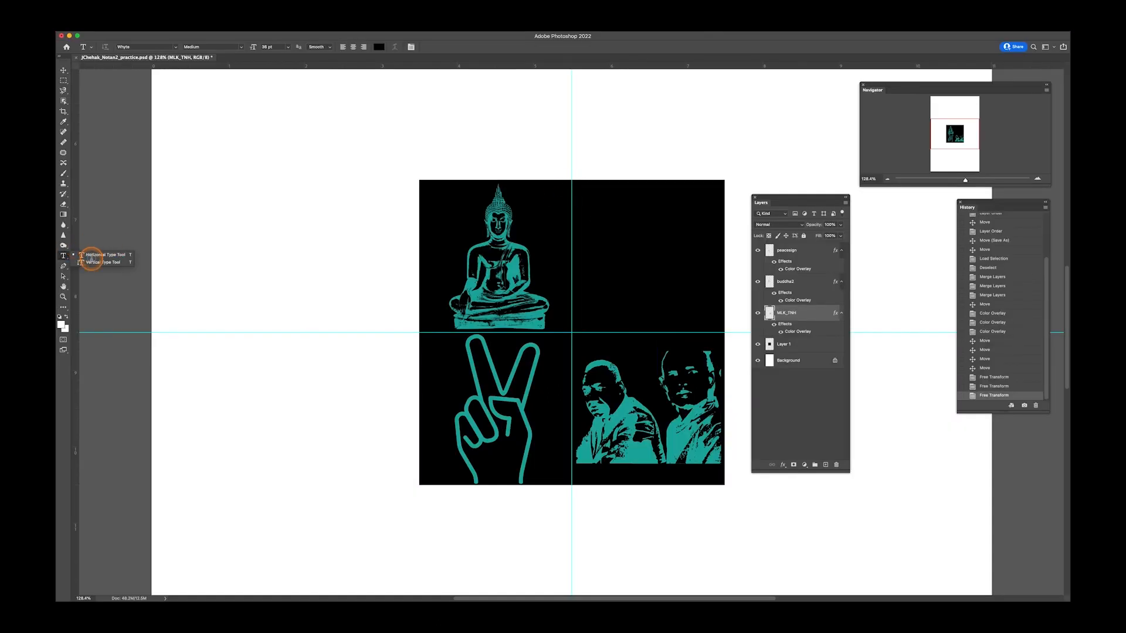
pyautogui.click(98, 257)
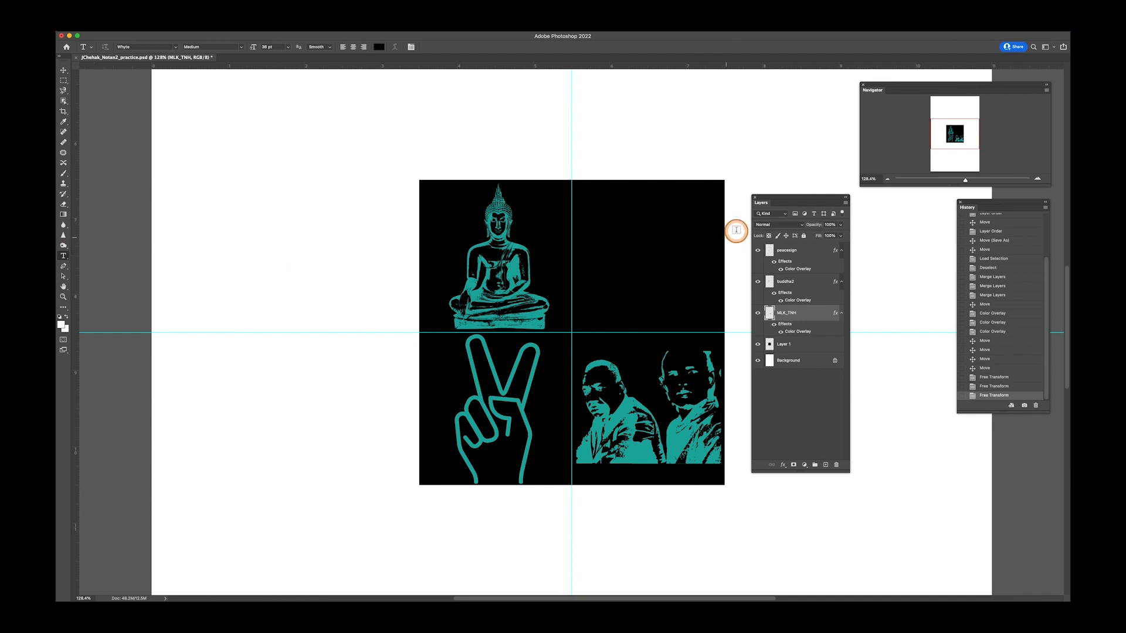
pyautogui.moveTo(575, 187); pyautogui.dragTo(722, 328)
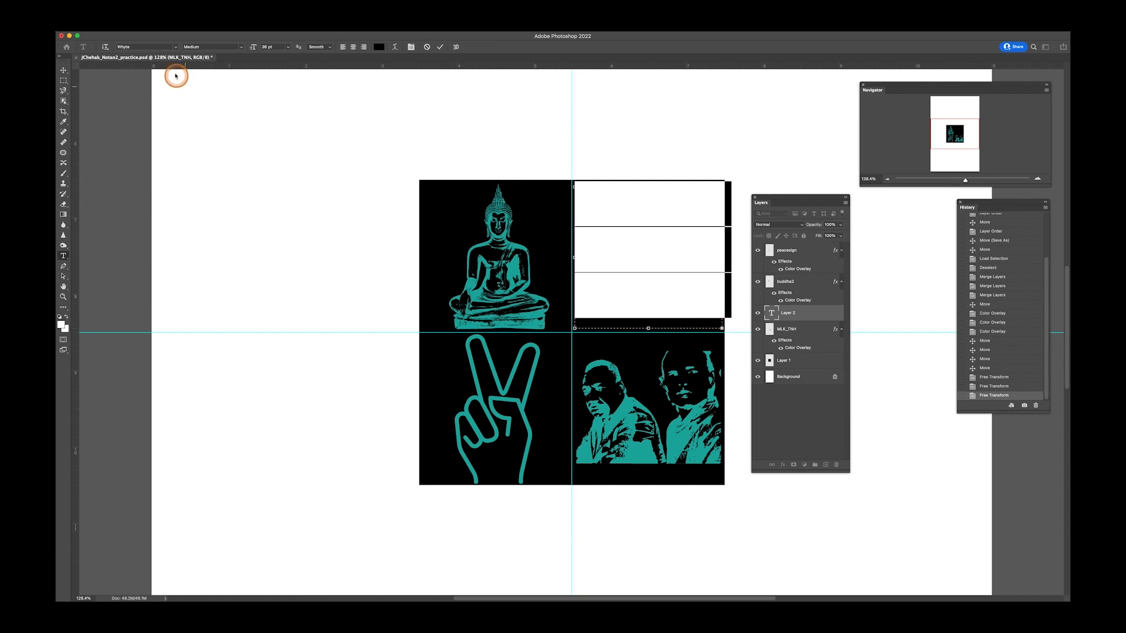
pyautogui.click(177, 50)
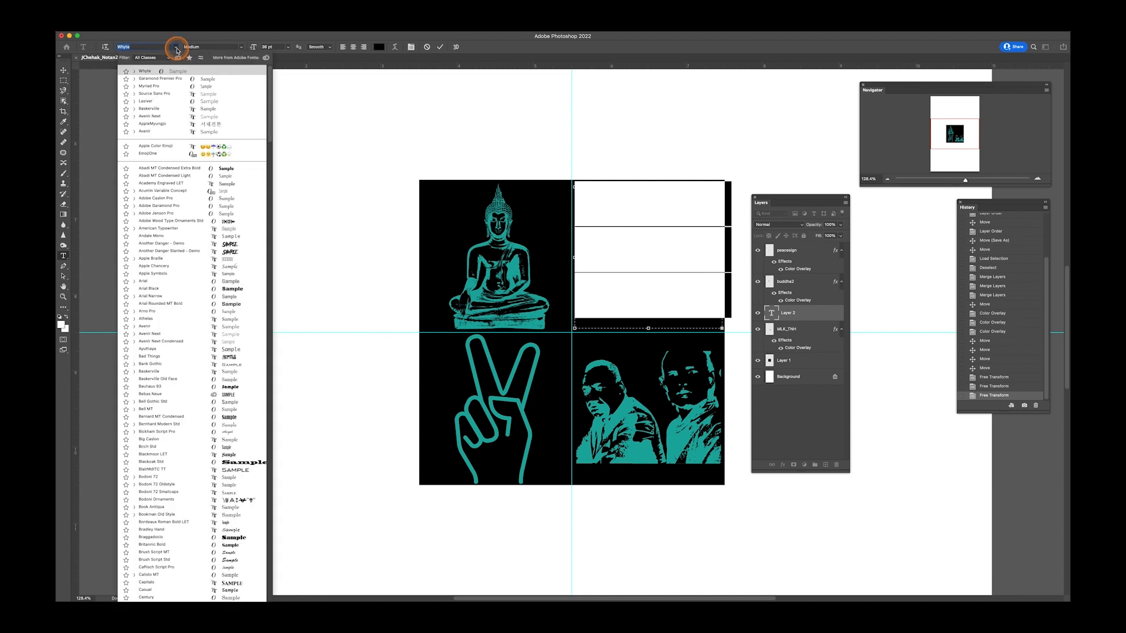
pyautogui.click(155, 71)
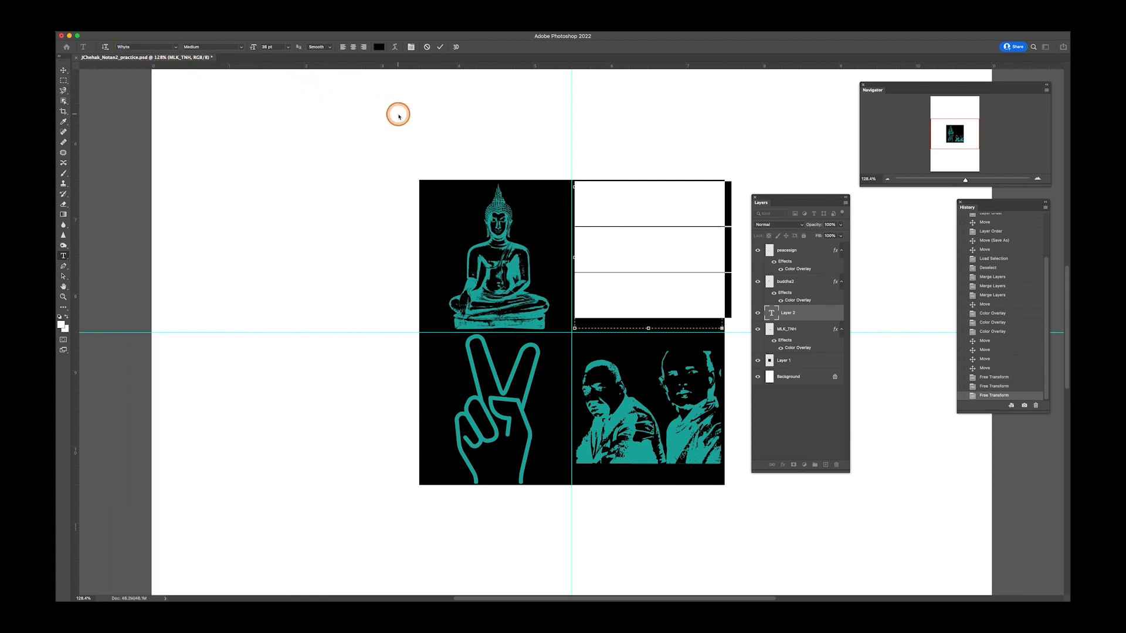
pyautogui.write('W')
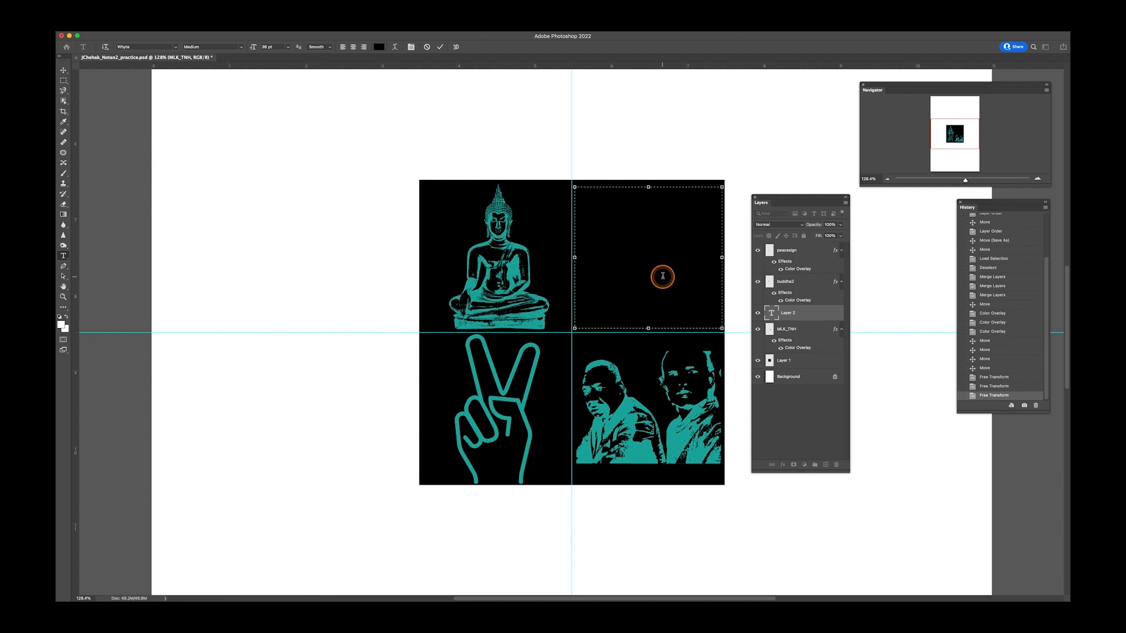
# Recolour the letter M with the teal #1bada4 sampled from the MLK_TNH image and commit the text.
pyautogui.press('super+a')
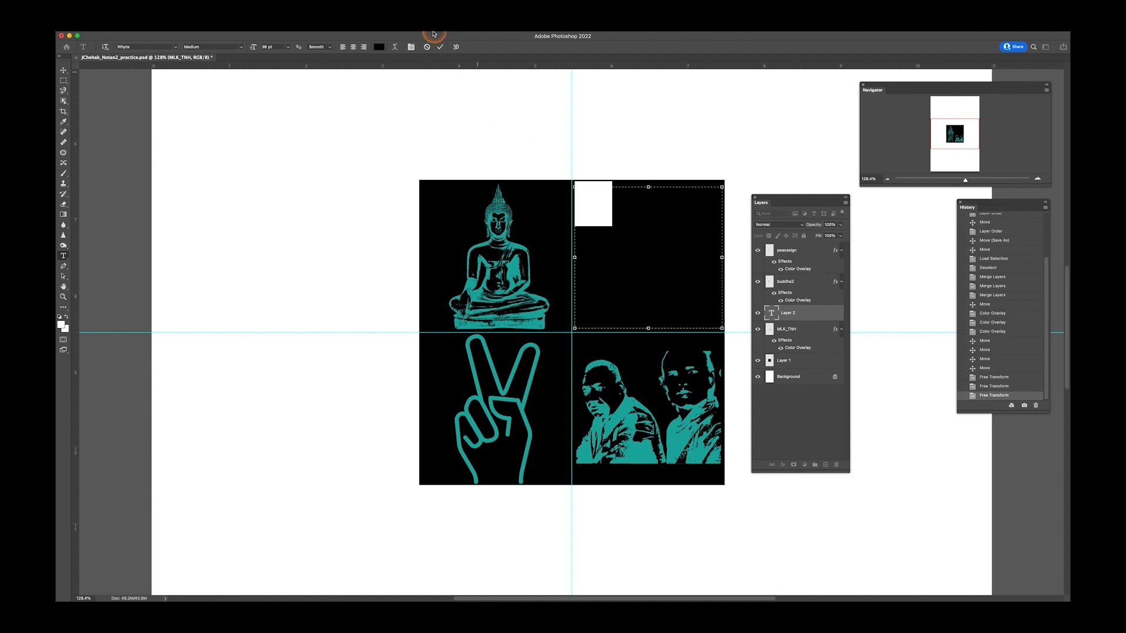
pyautogui.click(379, 47)
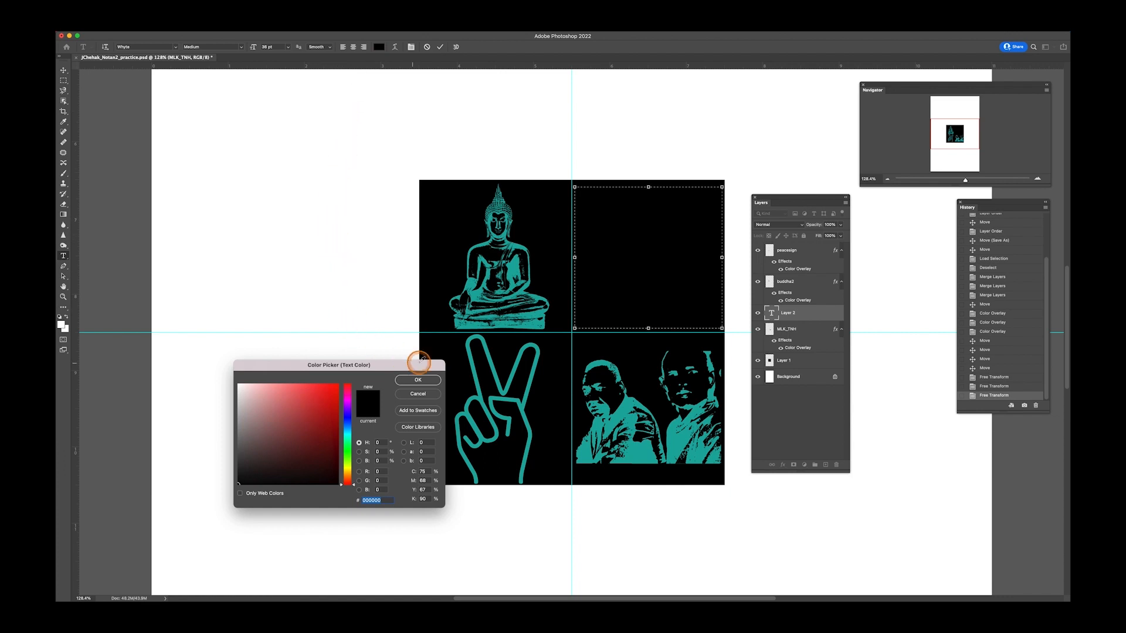
pyautogui.click(625, 410)
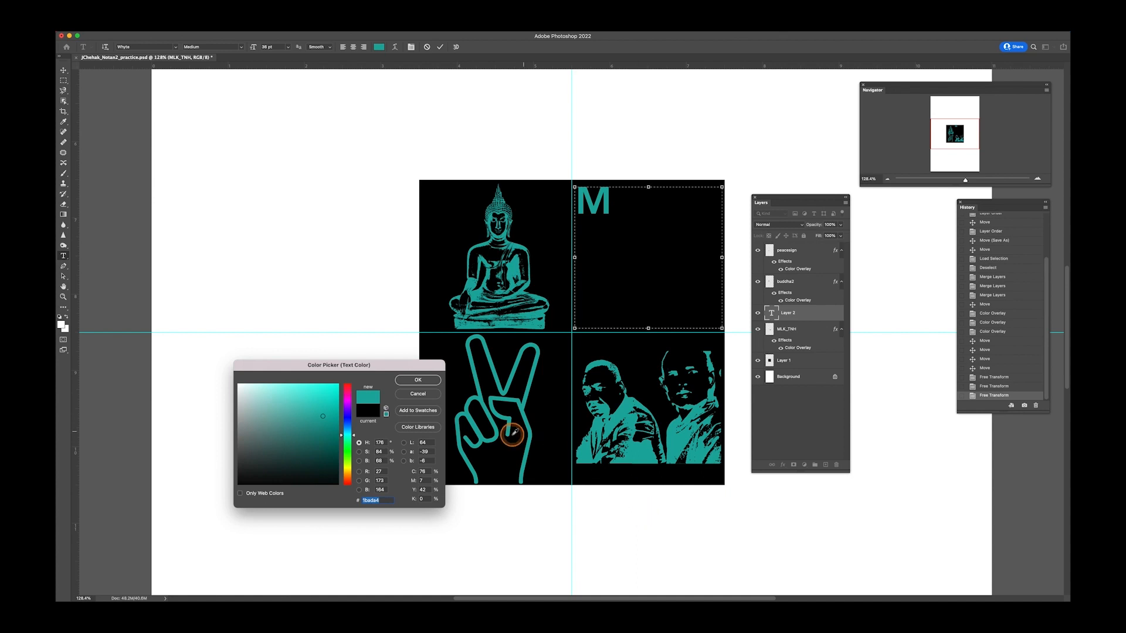
pyautogui.click(418, 382)
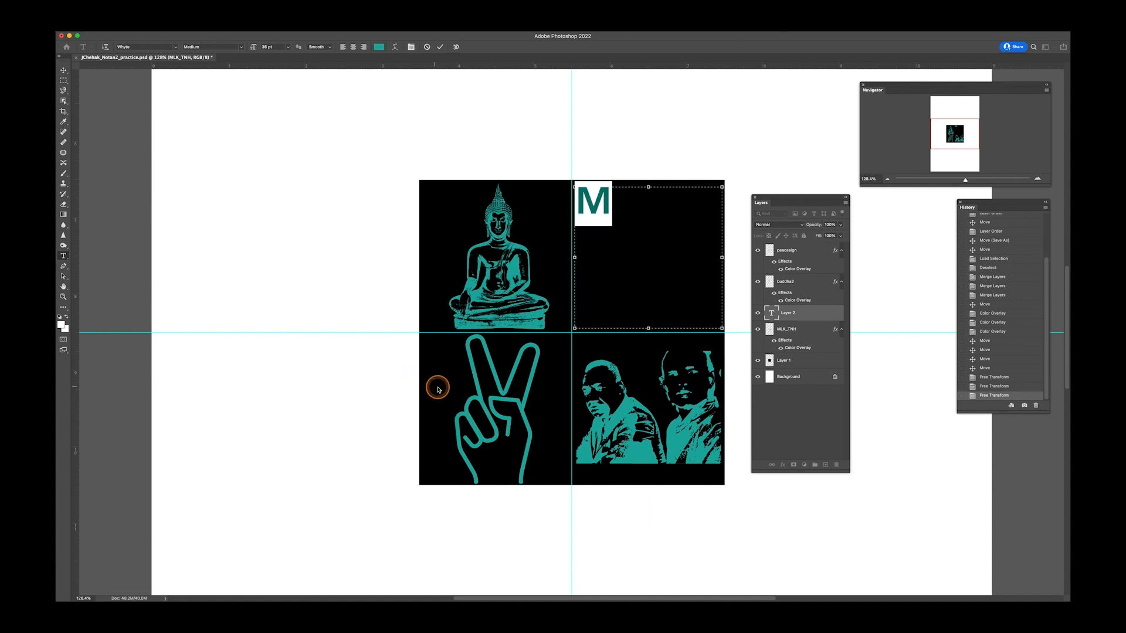
pyautogui.click(623, 208)
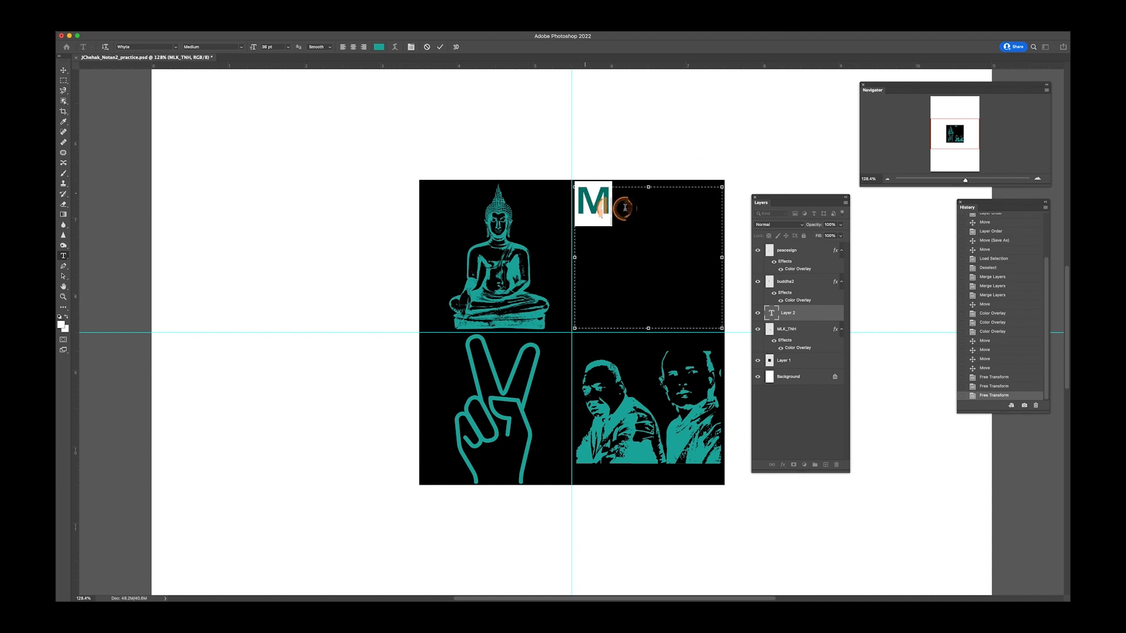
pyautogui.click(623, 208)
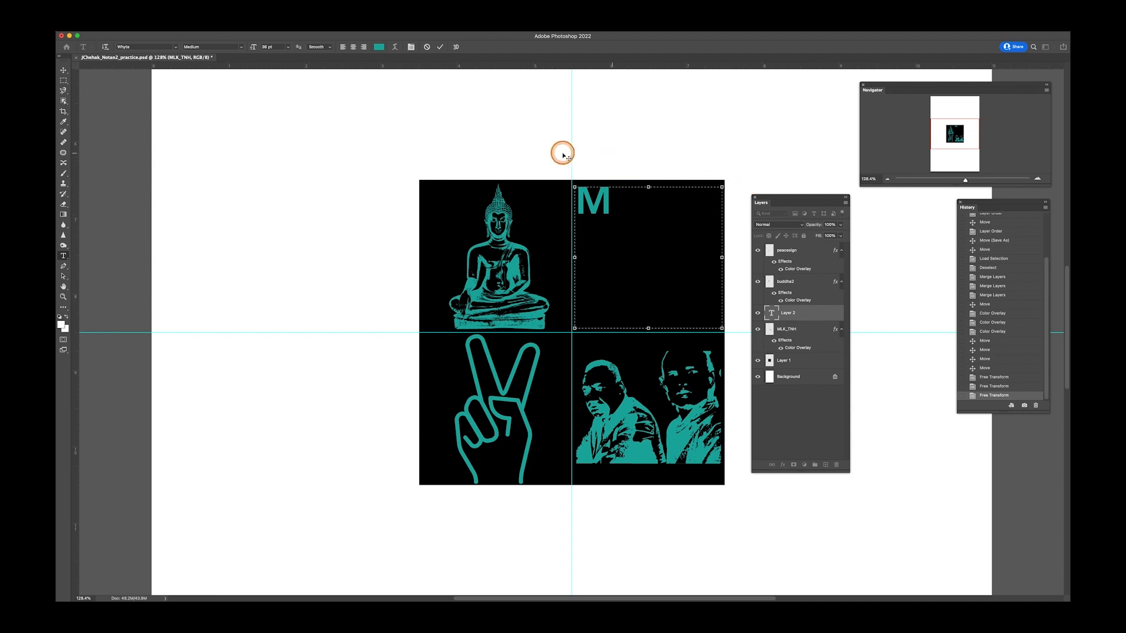
pyautogui.click(63, 70)
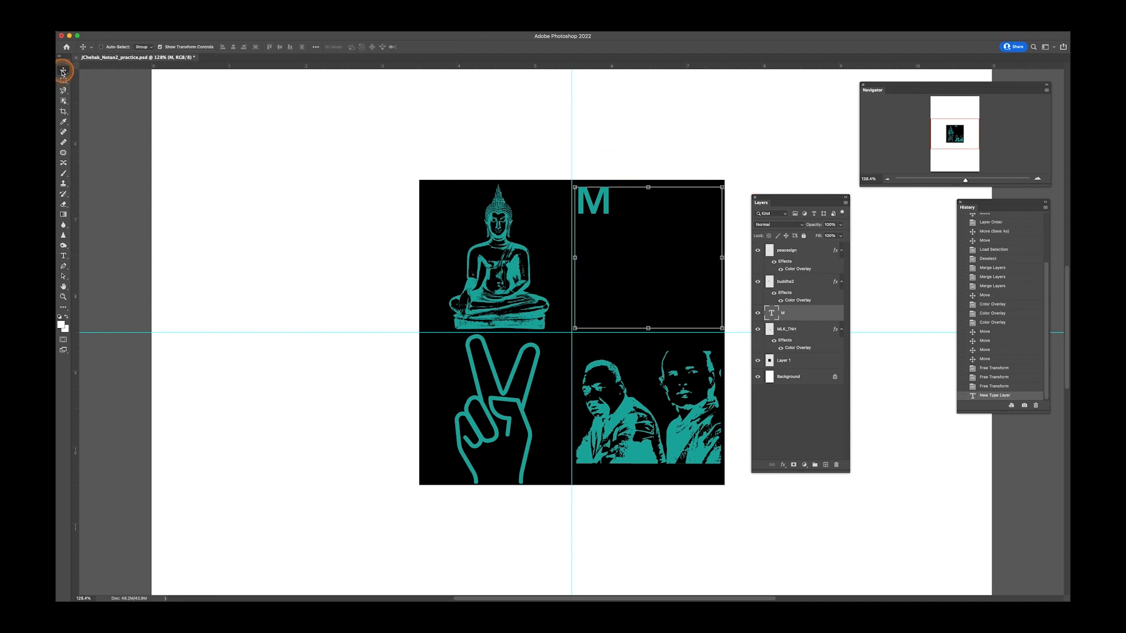
pyautogui.moveTo(723, 186); pyautogui.dragTo(756, 181)
pyautogui.press('super+z')
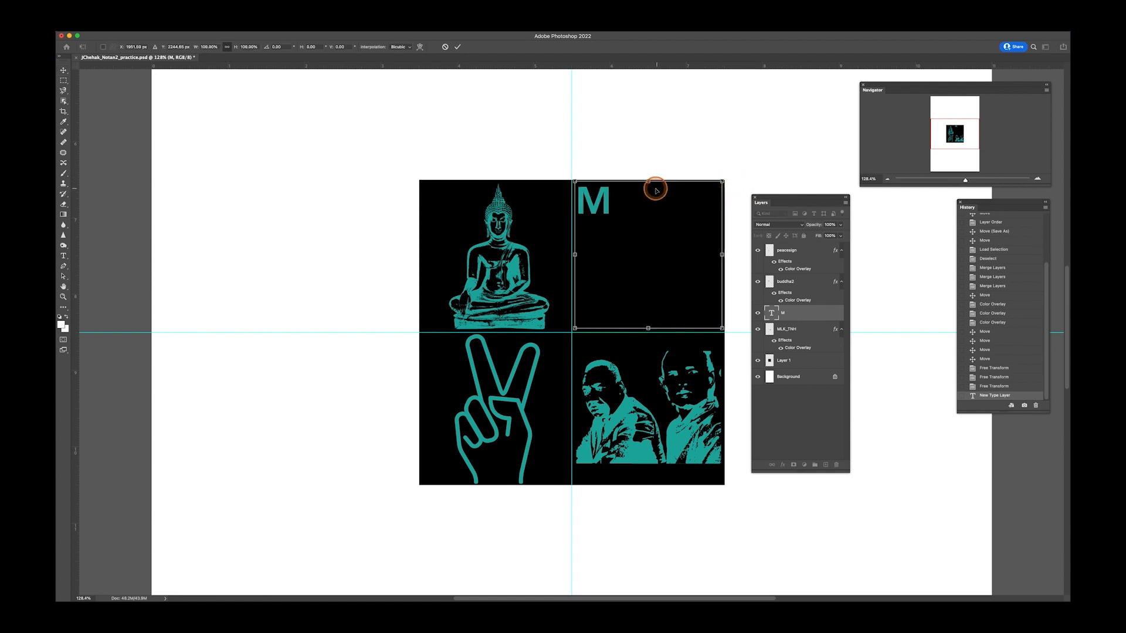
pyautogui.press('Escape')
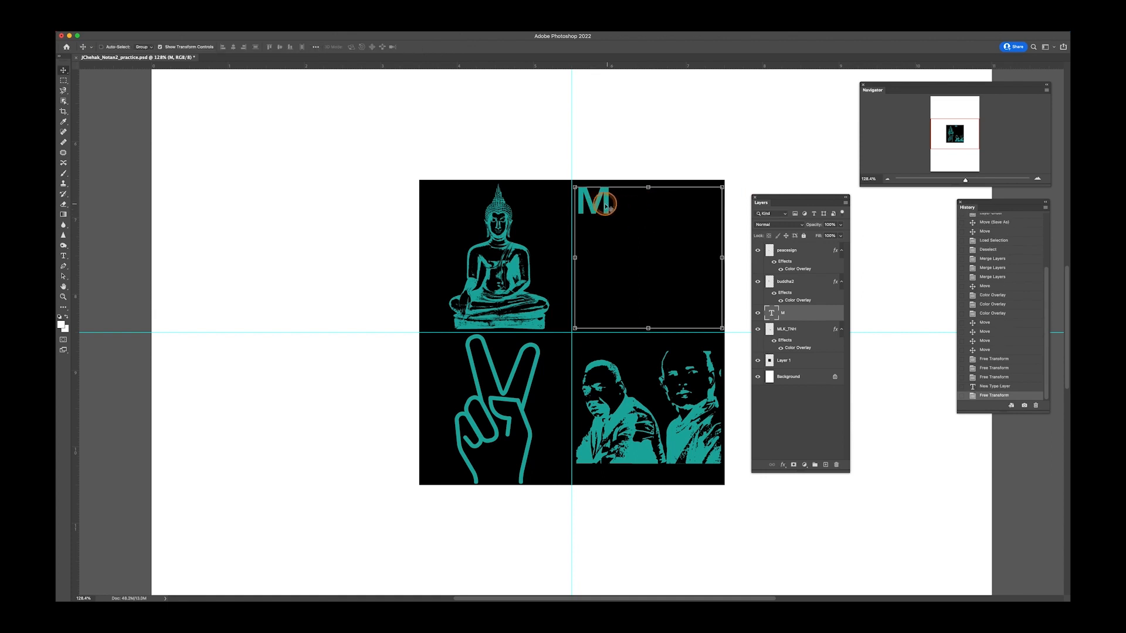
# Select the letter M in its existing text layer and set its font size to 72 pt.
pyautogui.click(63, 256)
pyautogui.moveTo(613, 206); pyautogui.dragTo(587, 207)
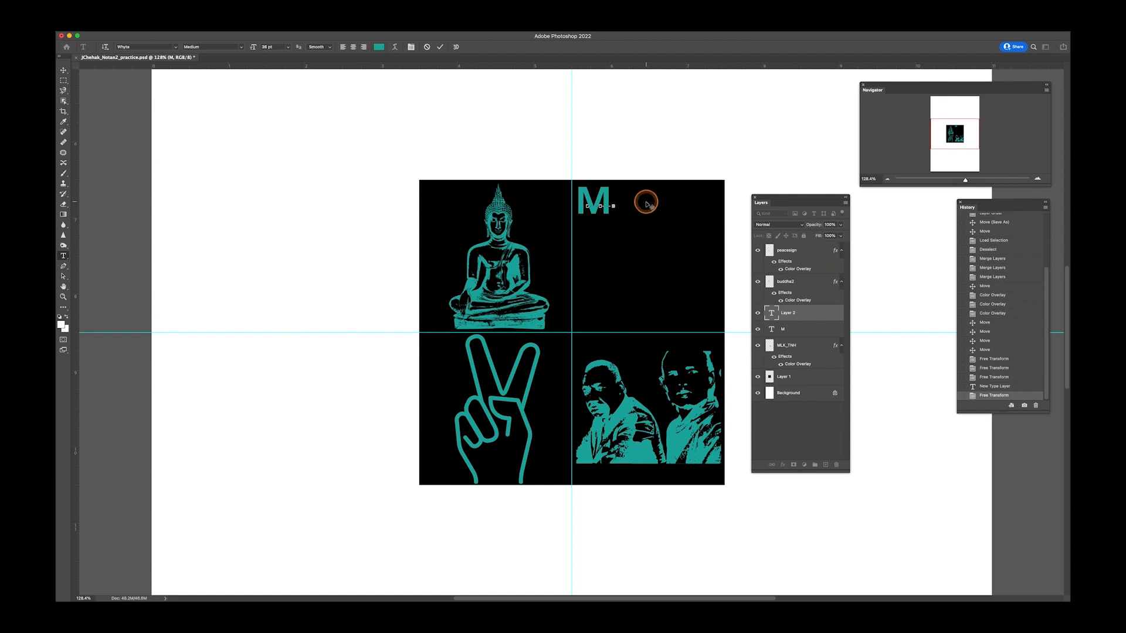
pyautogui.press('Escape')
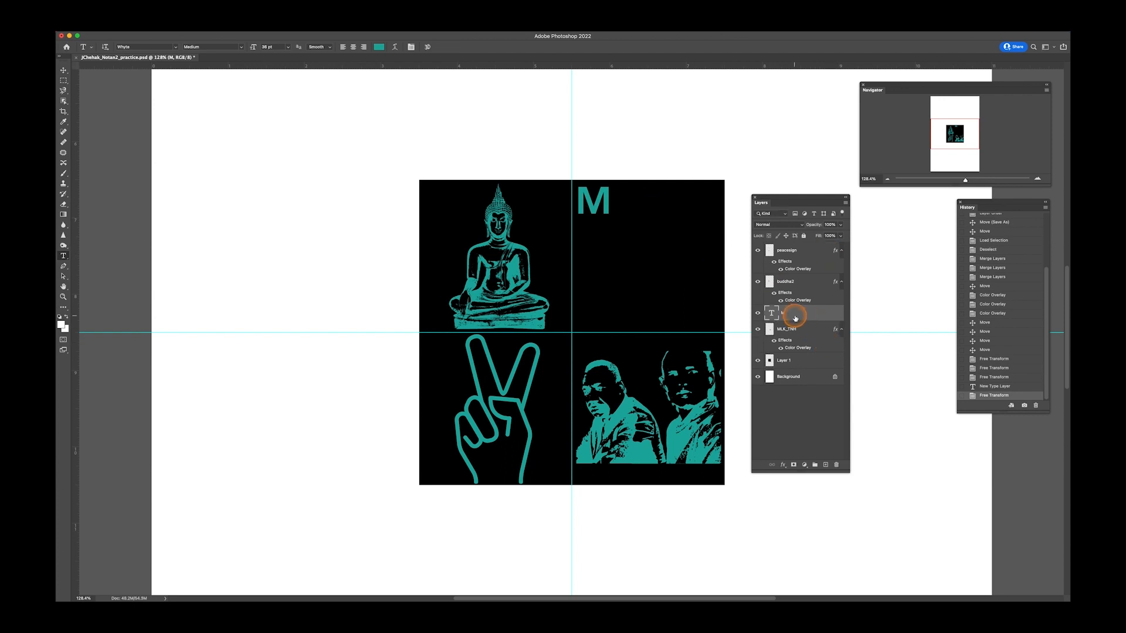
pyautogui.click(606, 200)
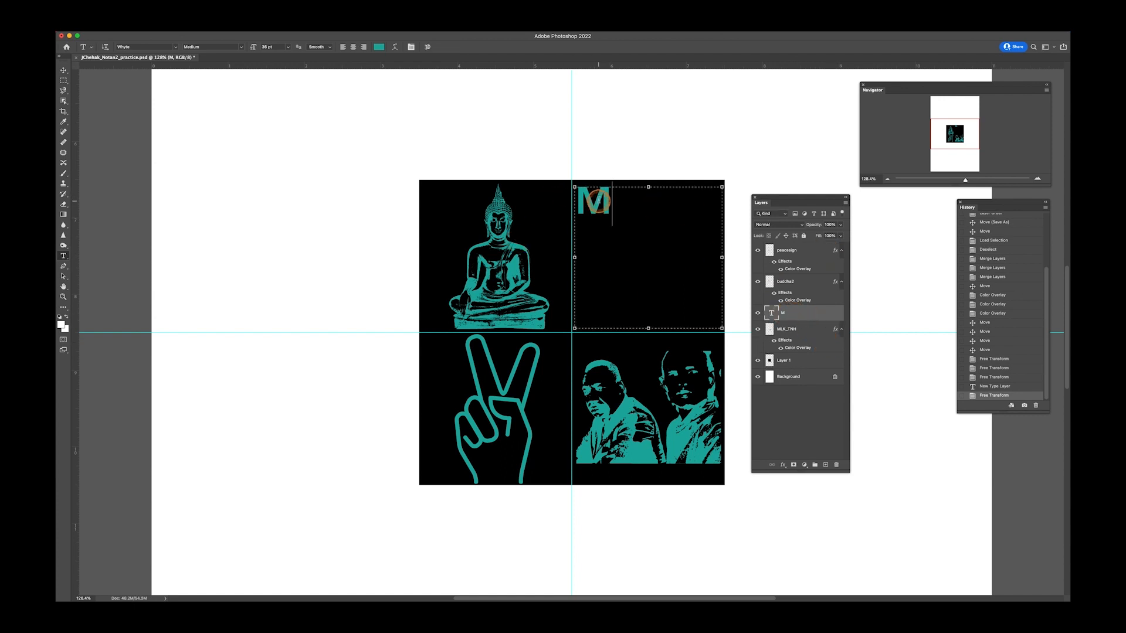
pyautogui.moveTo(611, 201); pyautogui.dragTo(584, 200)
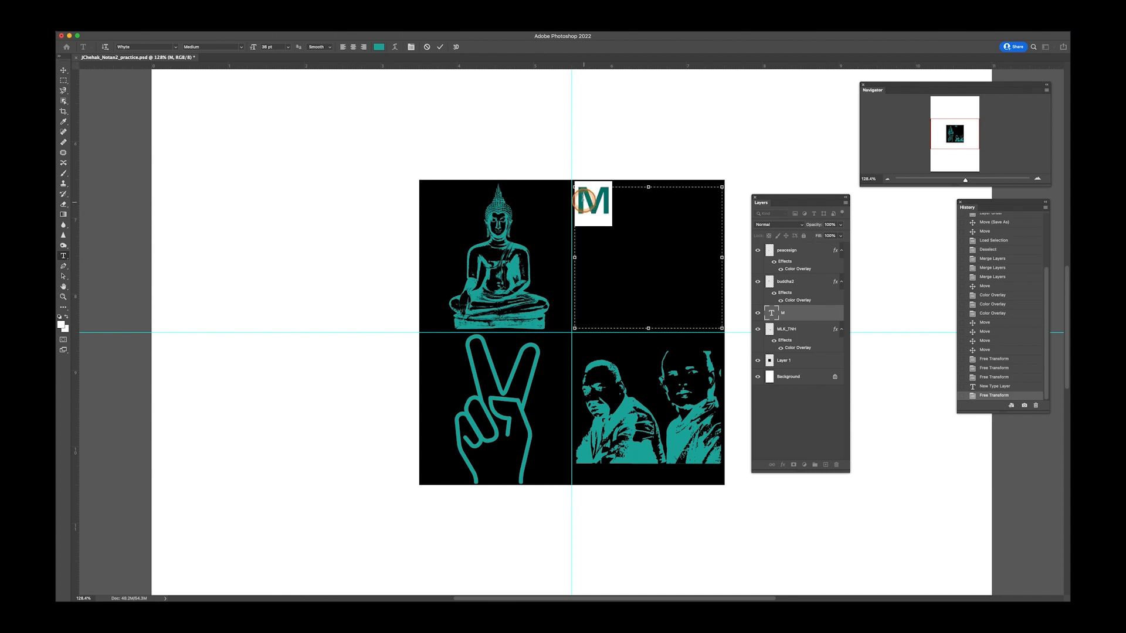
pyautogui.click(288, 47)
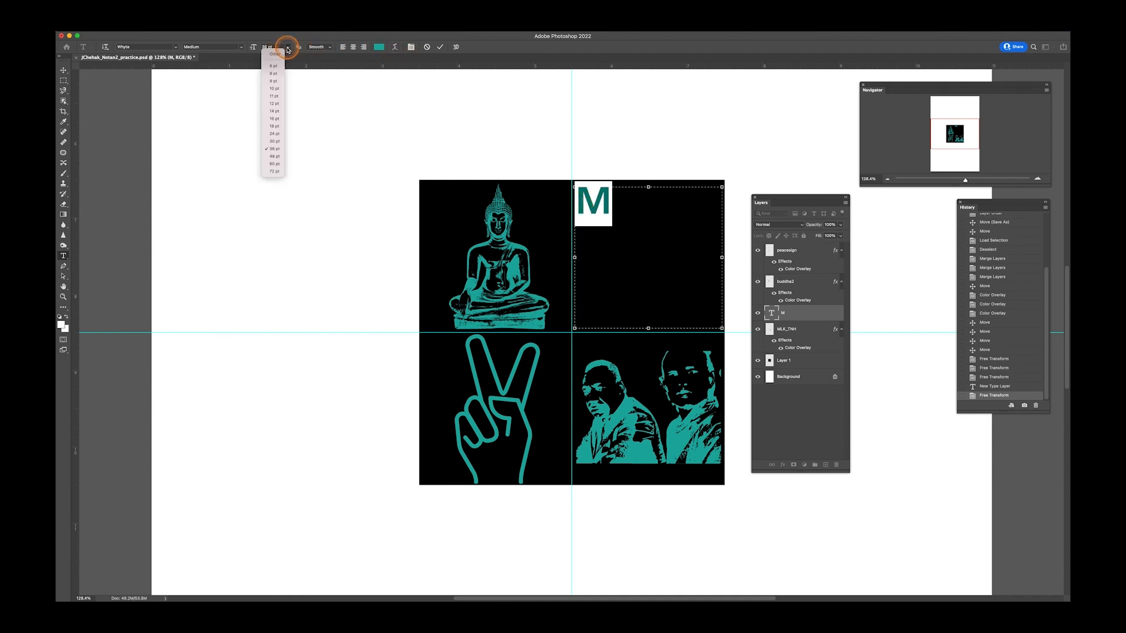
pyautogui.click(275, 171)
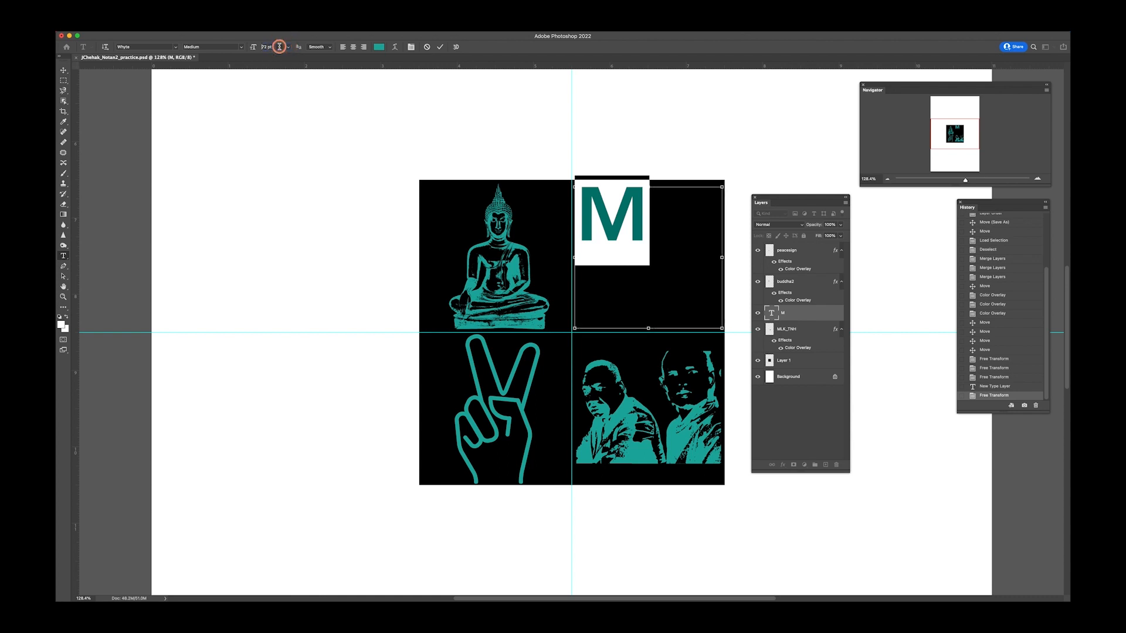
# Enlarge the selected letter M to a font size of 128 pt so it nearly fills the upper-right quadrant.
pyautogui.press('Up')
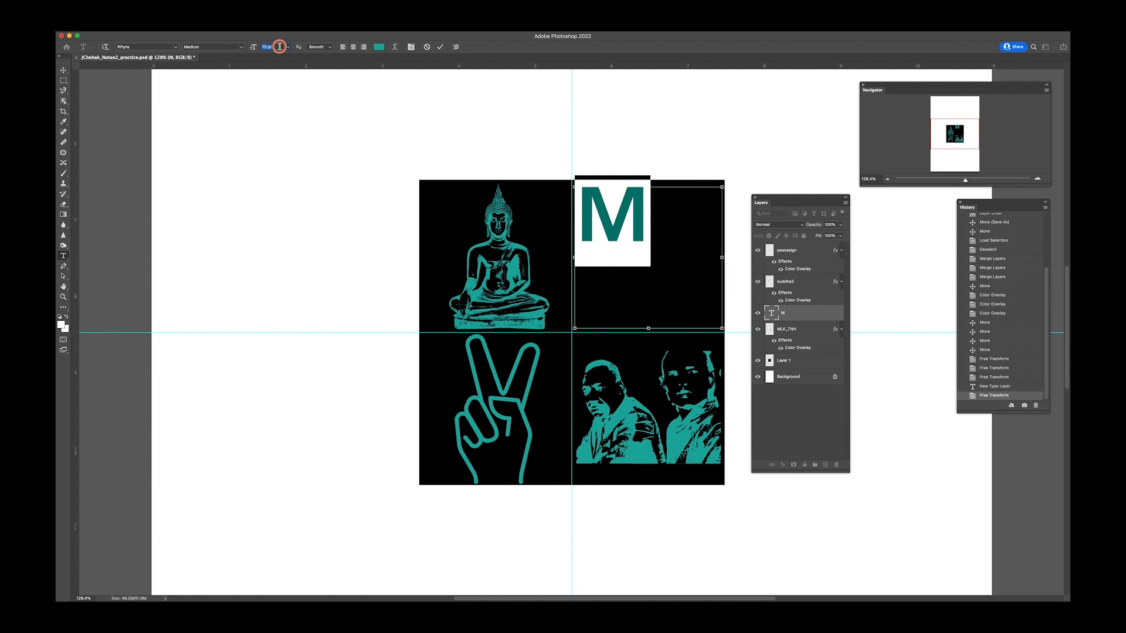
pyautogui.press('Up')
pyautogui.press('Up')
pyautogui.press('Up')
pyautogui.press('Up')
pyautogui.press('Up')
pyautogui.press('Up')
pyautogui.press('Up')
pyautogui.press('Up')
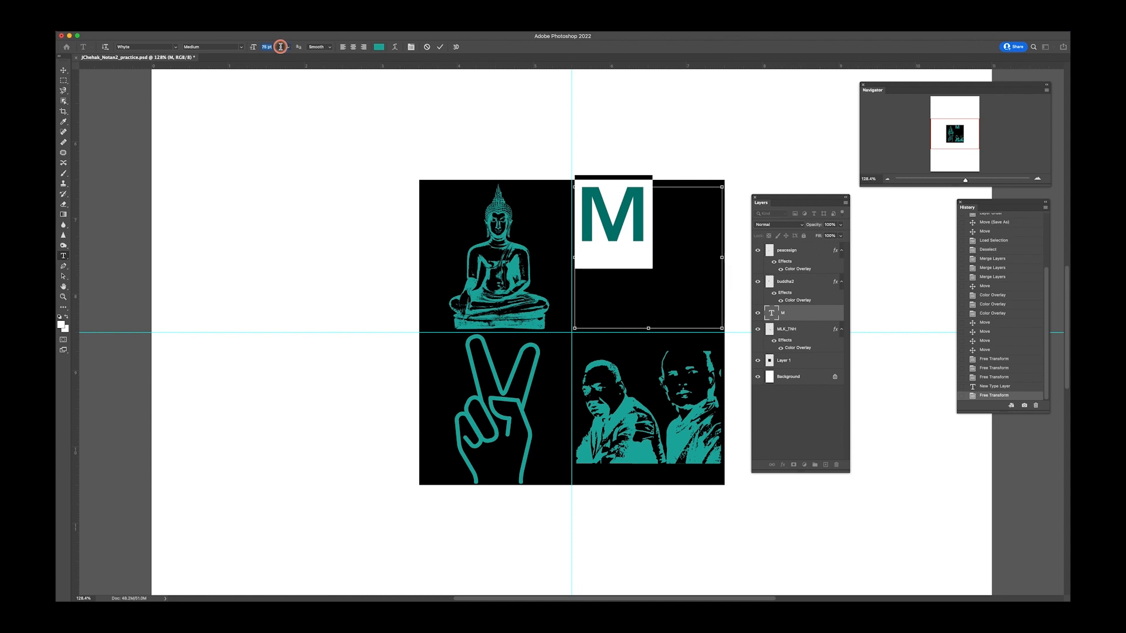
pyautogui.press('Up')
pyautogui.press('Up')
pyautogui.press('Up')
pyautogui.press('Up')
pyautogui.press('Up')
pyautogui.press('Up')
pyautogui.press('Up')
pyautogui.press('Up')
pyautogui.press('Up')
pyautogui.press('Up')
pyautogui.press('Up')
pyautogui.press('Up')
pyautogui.press('Up')
pyautogui.press('Up')
pyautogui.press('Up')
pyautogui.press('Up')
pyautogui.press('Up')
pyautogui.press('Up')
pyautogui.press('Up')
pyautogui.press('Up')
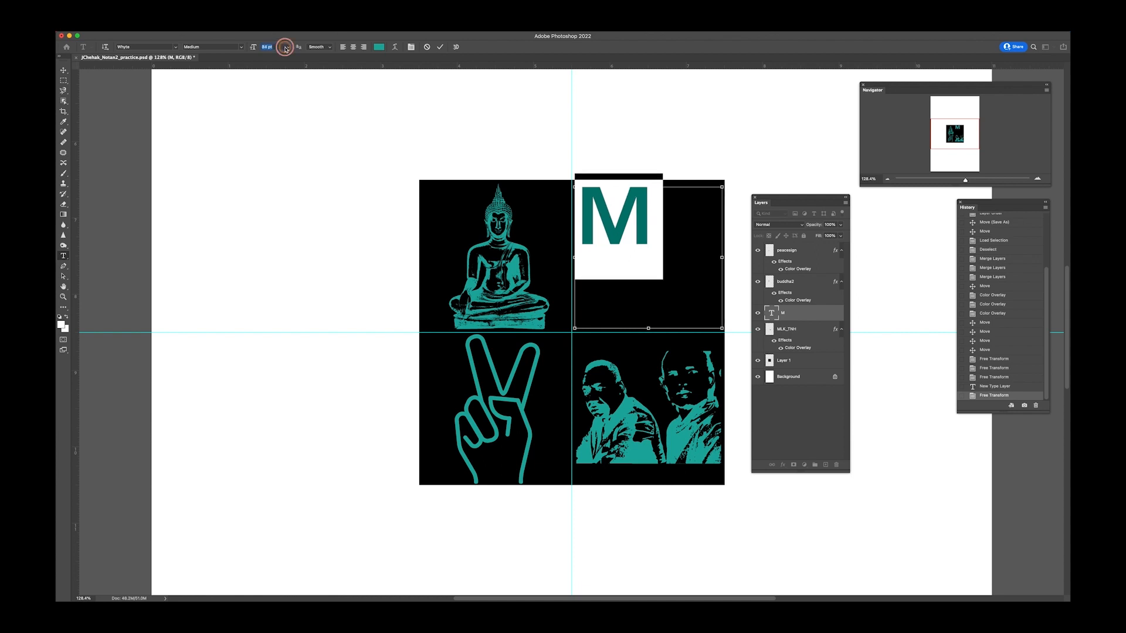
pyautogui.press('Down')
pyautogui.press('Down')
pyautogui.press('Down')
pyautogui.press('Down')
pyautogui.press('Down')
pyautogui.press('Down')
pyautogui.press('Down')
pyautogui.press('Down')
pyautogui.press('Down')
pyautogui.press('Down')
pyautogui.press('Down')
pyautogui.press('Down')
pyautogui.press('Down')
pyautogui.press('Down')
pyautogui.press('Down')
pyautogui.press('Down')
pyautogui.press('Down')
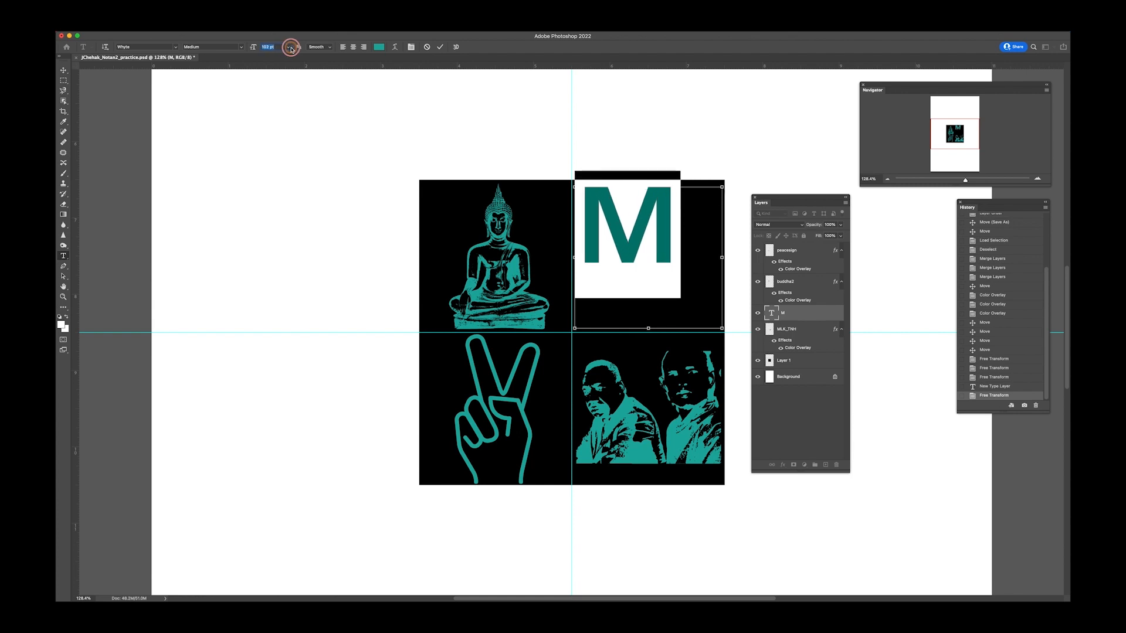
pyautogui.press('Up')
pyautogui.press('Up')
pyautogui.press('Up')
pyautogui.press('Up')
pyautogui.press('Up')
pyautogui.press('Up')
pyautogui.press('Up')
pyautogui.press('Up')
pyautogui.press('Up')
pyautogui.press('Up')
pyautogui.press('Up')
pyautogui.press('Up')
pyautogui.press('Up')
pyautogui.press('Up')
pyautogui.press('Up')
pyautogui.press('Up')
pyautogui.press('Up')
pyautogui.press('Up')
pyautogui.press('Up')
pyautogui.press('Up')
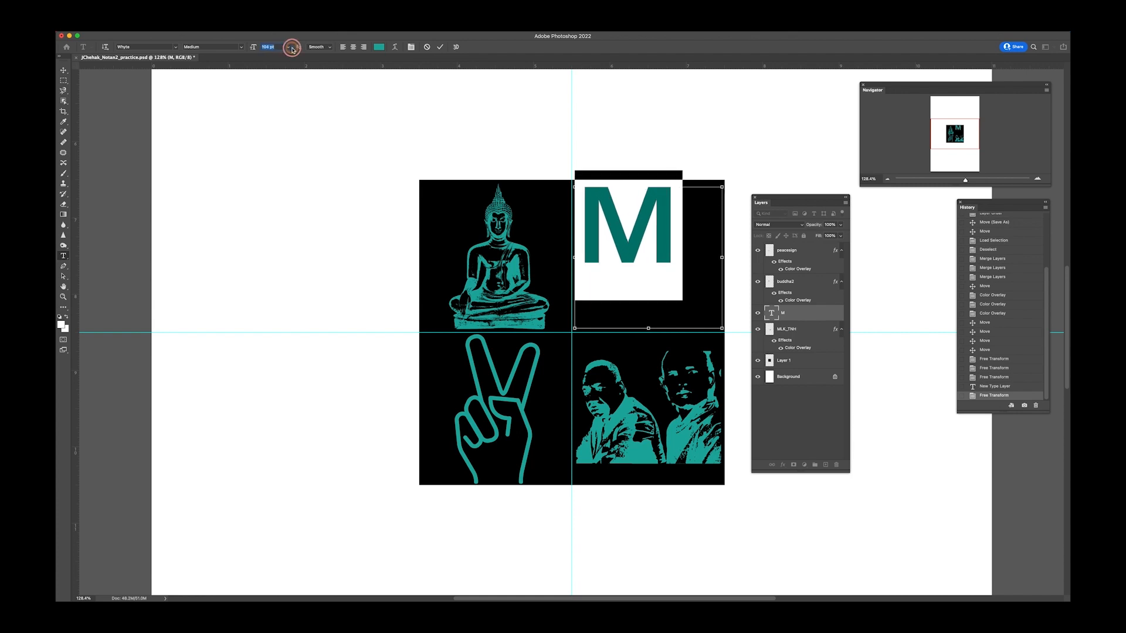
pyautogui.press('Up')
pyautogui.press('Up')
pyautogui.press('Up')
pyautogui.press('Up')
pyautogui.press('Up')
pyautogui.press('Up')
pyautogui.press('Up')
pyautogui.press('Up')
pyautogui.press('Up')
pyautogui.press('Up')
pyautogui.press('Up')
pyautogui.press('Up')
pyautogui.press('Up')
pyautogui.press('Up')
pyautogui.press('Up')
pyautogui.press('Up')
pyautogui.press('Up')
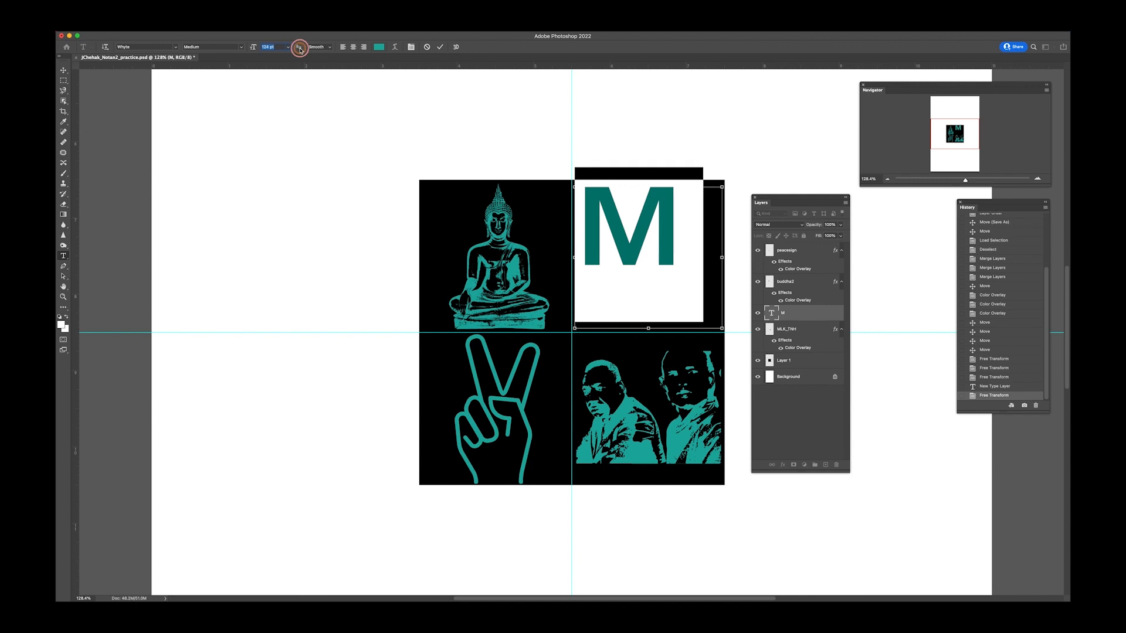
pyautogui.press('Up')
pyautogui.press('Up')
pyautogui.press('Up')
pyautogui.press('Up')
pyautogui.press('Up')
pyautogui.press('Up')
pyautogui.press('Up')
pyautogui.press('Up')
pyautogui.press('Up')
pyautogui.press('Up')
pyautogui.press('Up')
pyautogui.press('Up')
pyautogui.press('Up')
pyautogui.press('Up')
pyautogui.press('Up')
pyautogui.press('Up')
pyautogui.press('Up')
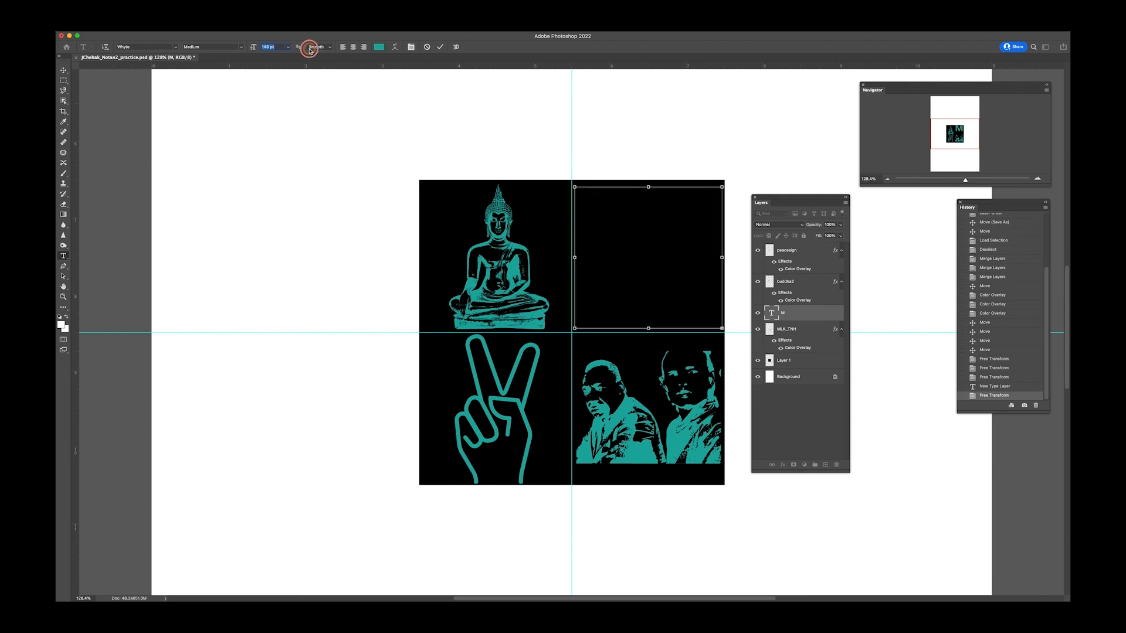
pyautogui.press('Down')
pyautogui.press('Down')
pyautogui.press('Down')
pyautogui.press('Down')
pyautogui.press('Down')
pyautogui.press('Down')
pyautogui.press('Down')
pyautogui.press('Down')
pyautogui.press('Down')
pyautogui.press('Down')
pyautogui.press('Down')
pyautogui.press('Down')
pyautogui.press('Down')
pyautogui.press('Down')
pyautogui.press('Down')
pyautogui.press('Down')
pyautogui.press('Down')
pyautogui.press('Down')
pyautogui.press('Down')
pyautogui.press('Down')
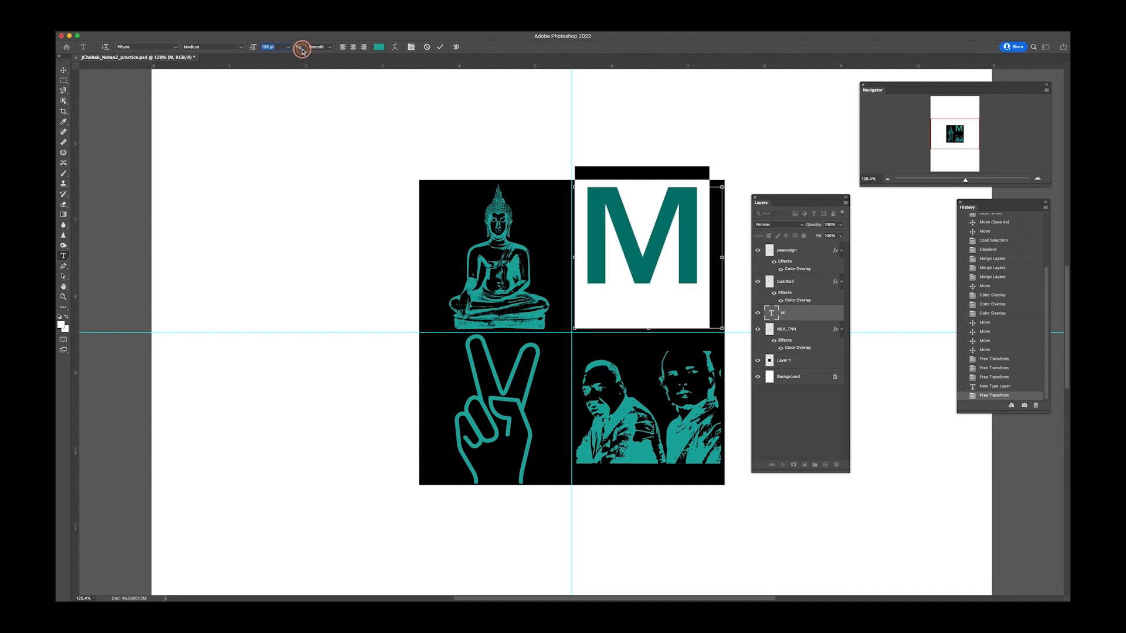
pyautogui.press('Down')
pyautogui.press('Down')
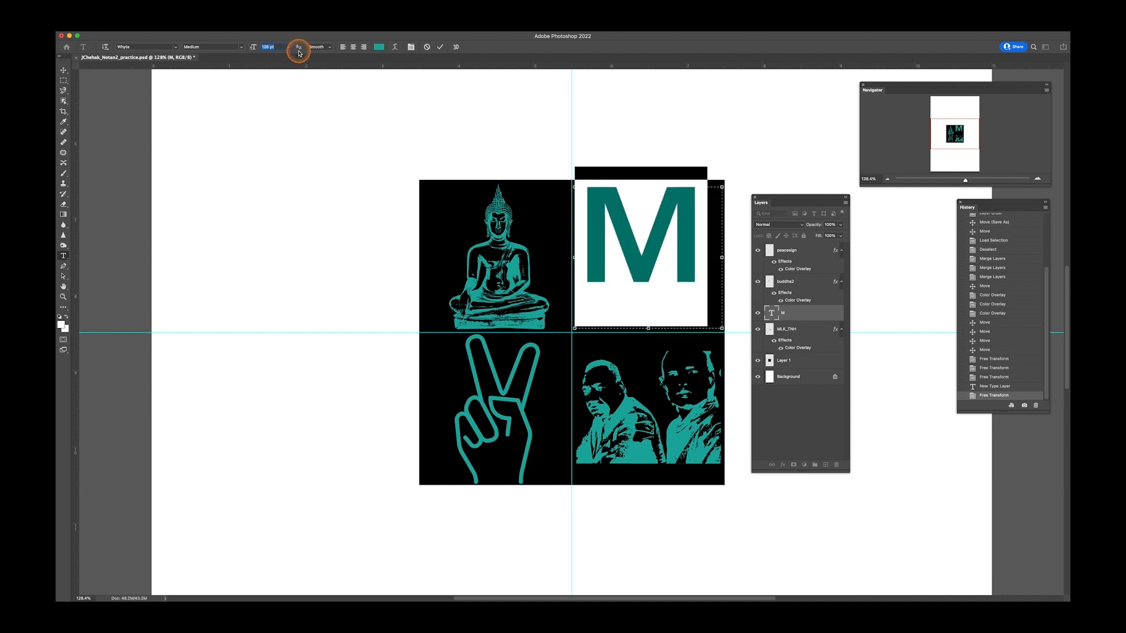
# Commit the text edit on the letter M, switch to the Move tool and make the M layer active.
pyautogui.click(710, 239)
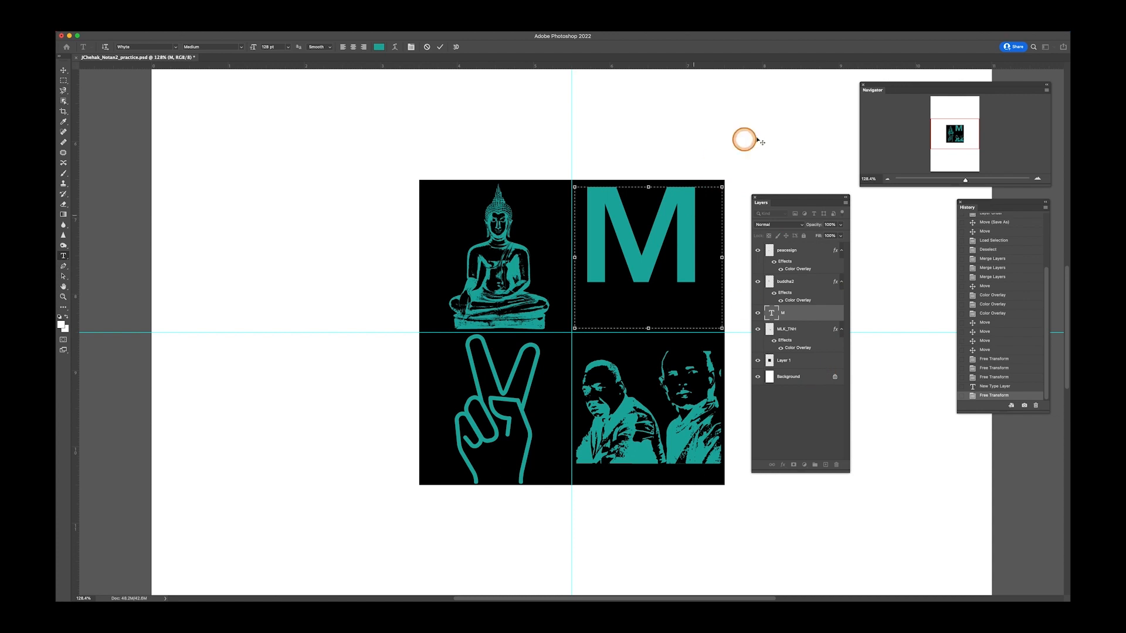
pyautogui.click(63, 70)
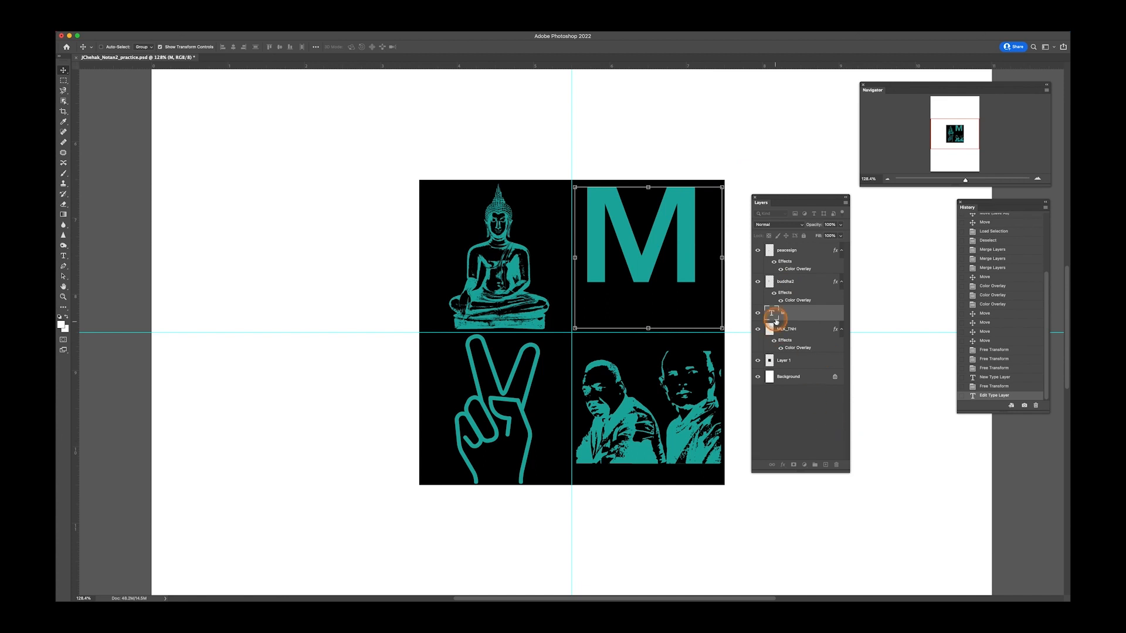
pyautogui.click(797, 330)
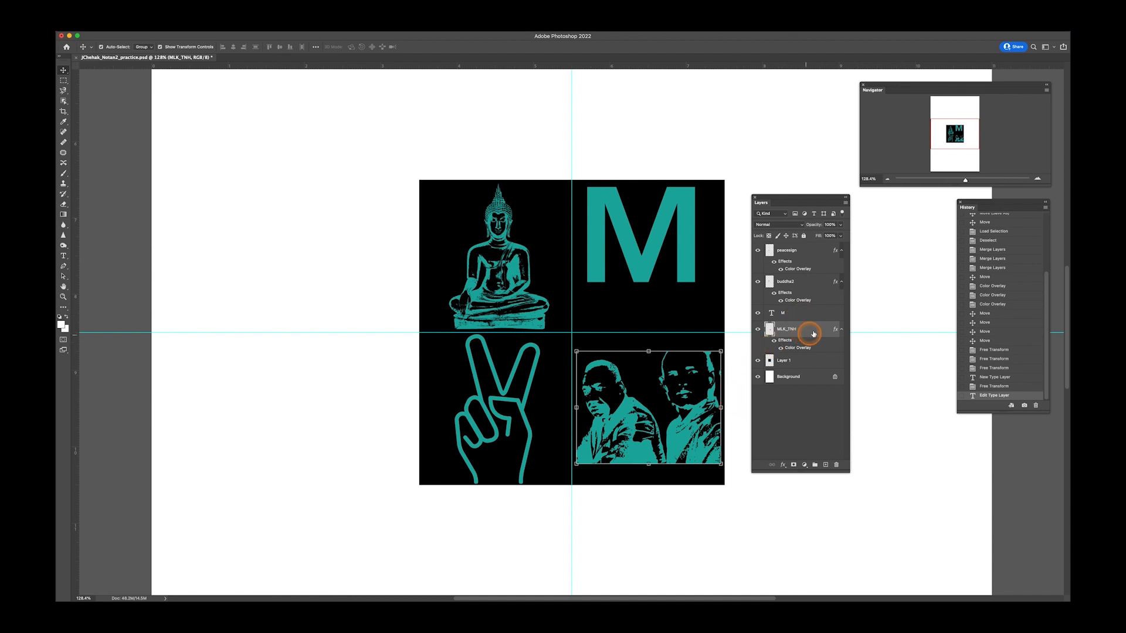
pyautogui.click(787, 315)
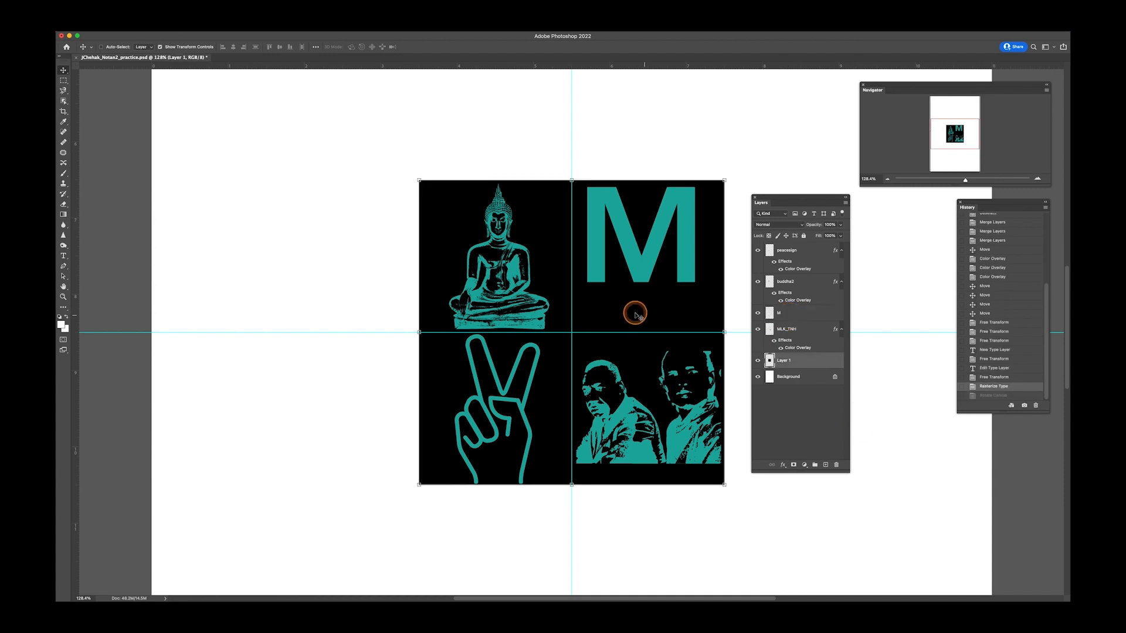
# Activate the MLK_TNH, buddha2 and peacesign layers one after another in the layer stack.
pyautogui.click(693, 377)
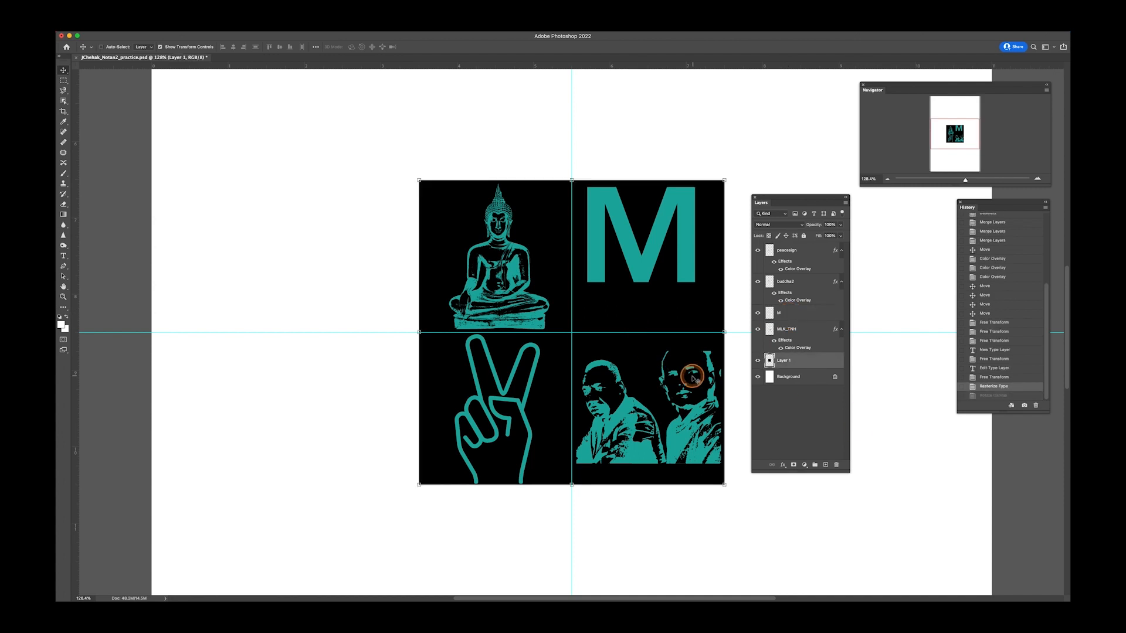
pyautogui.hscroll(1, 679, 388)
pyautogui.hscroll(-1, 679, 388)
pyautogui.click(786, 329)
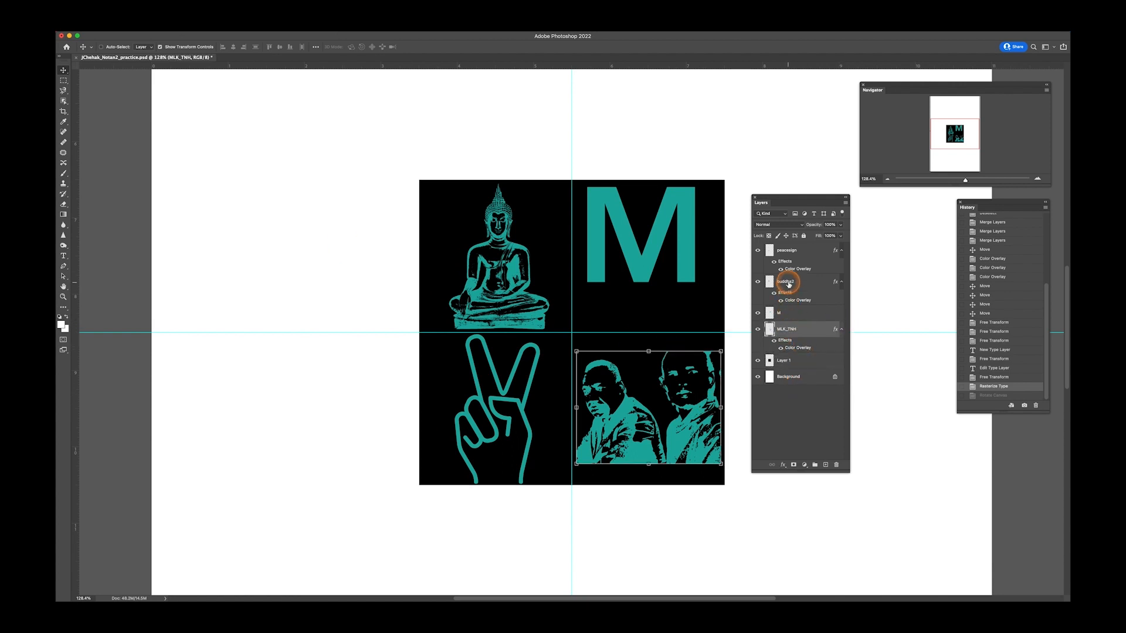
pyautogui.click(789, 282)
pyautogui.click(791, 265)
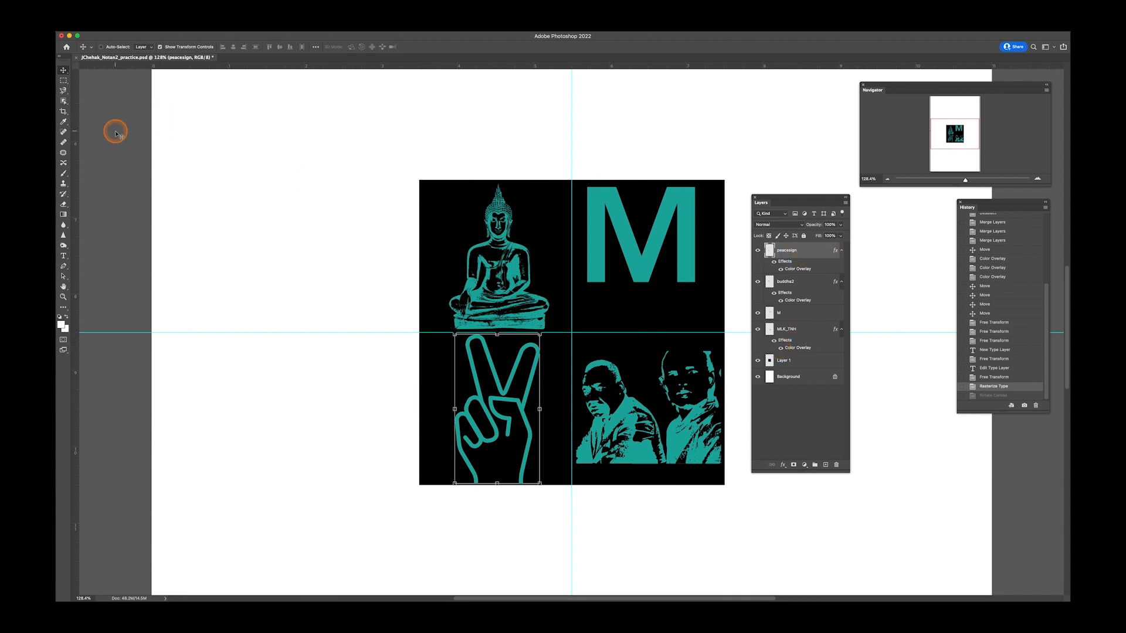
# Turn on Auto-Select for the Move tool and set it to pick by Layer.
pyautogui.click(102, 47)
pyautogui.click(143, 47)
pyautogui.click(144, 48)
# Select the MLK_TNH, buddha2 and M artwork directly on the canvas, ending with the letter M active.
pyautogui.click(701, 438)
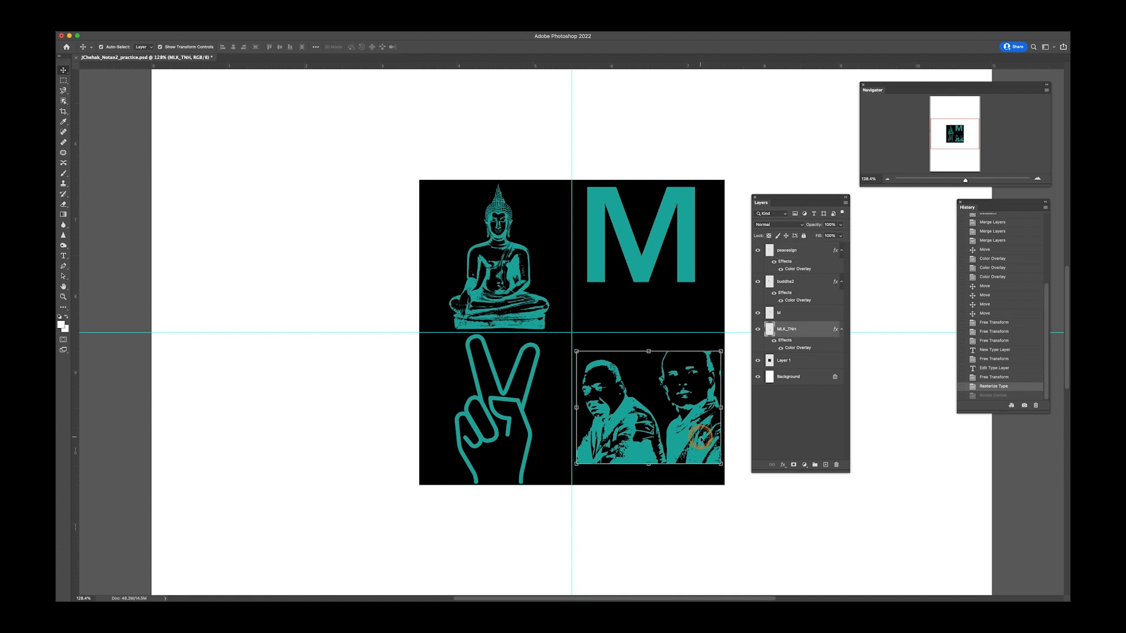
pyautogui.click(656, 231)
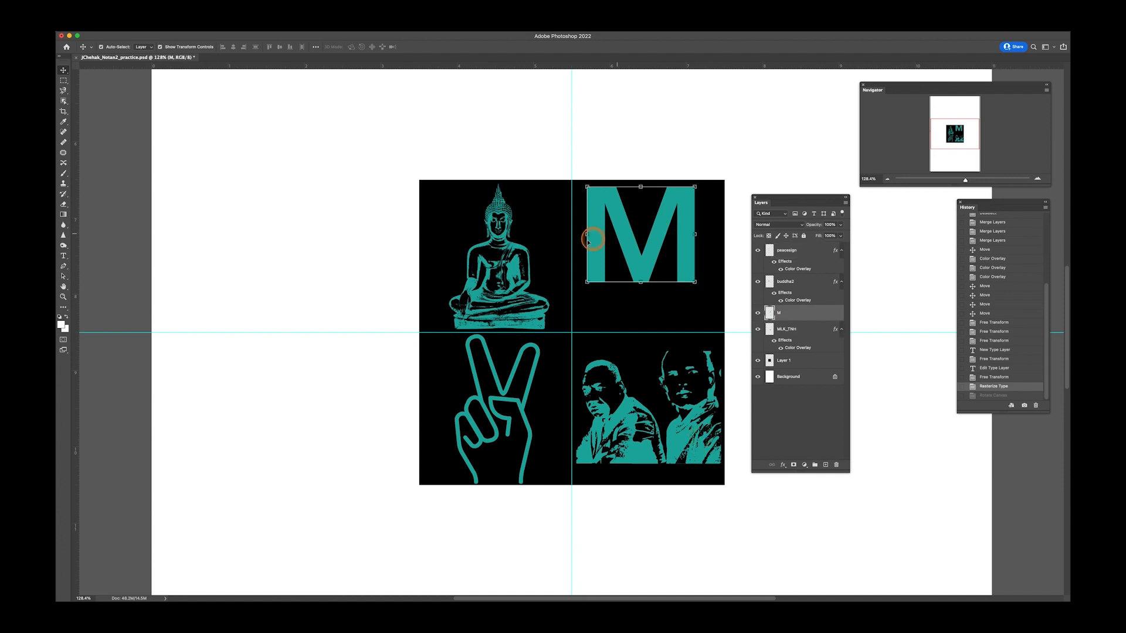
pyautogui.click(503, 270)
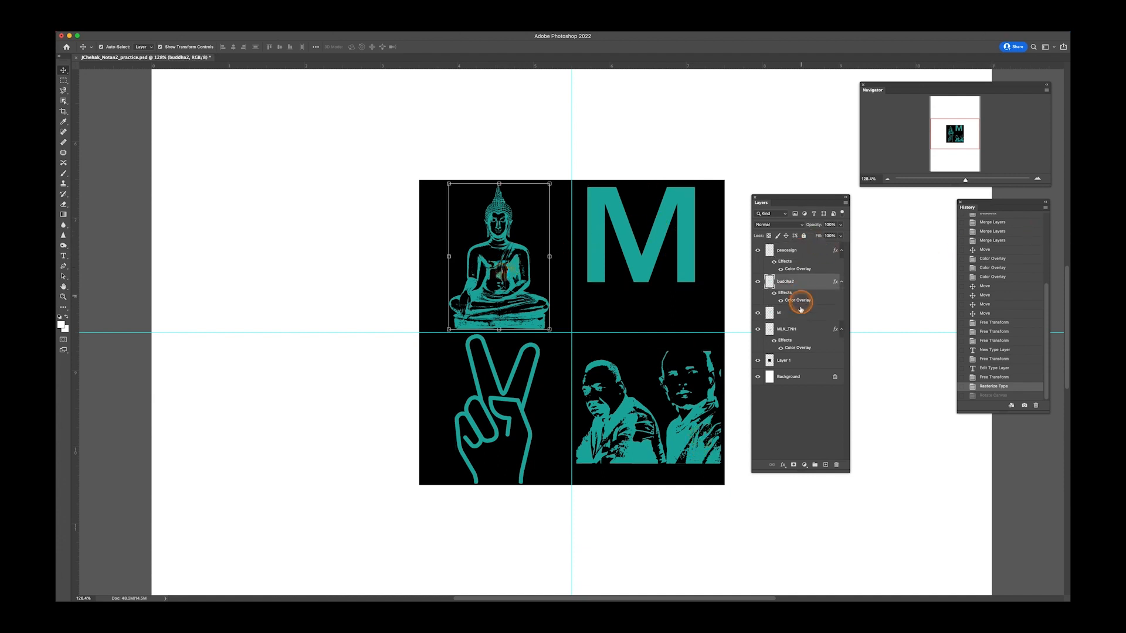
pyautogui.click(502, 436)
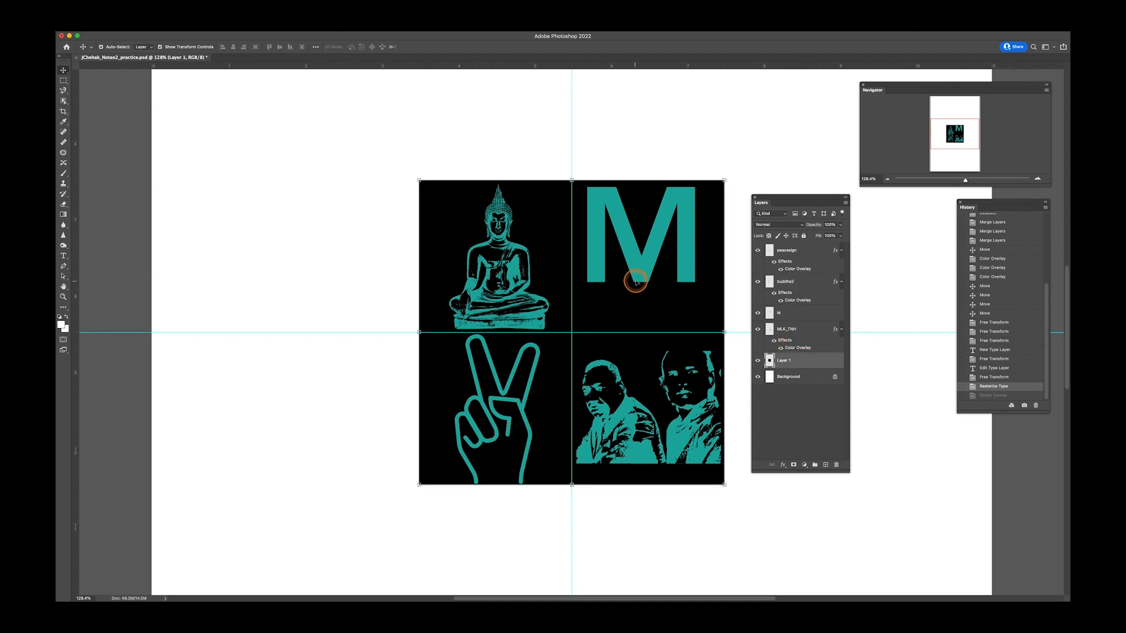
pyautogui.click(648, 249)
pyautogui.click(657, 433)
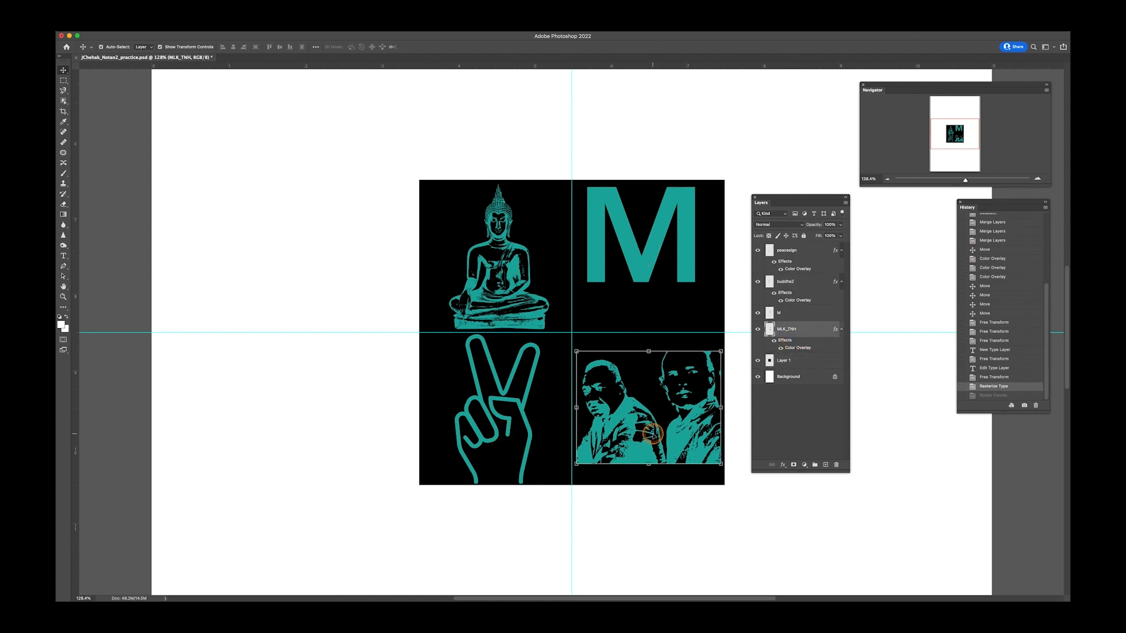
pyautogui.click(642, 256)
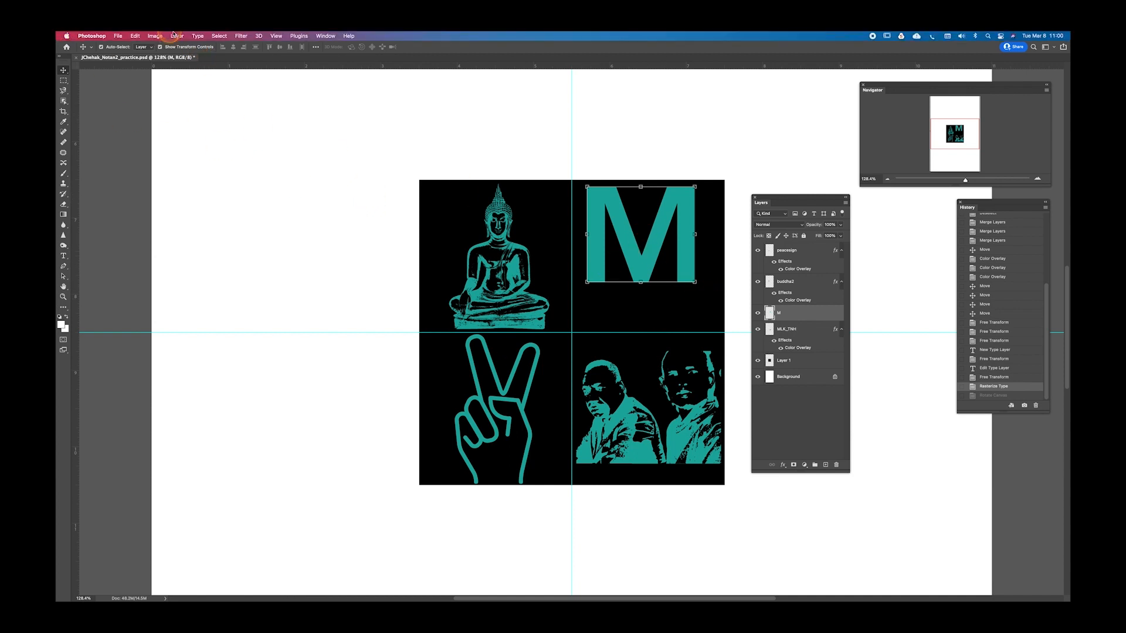
# Try rotating the letter M freehand with Free Transform, and undo the rotations.
pyautogui.click(153, 35)
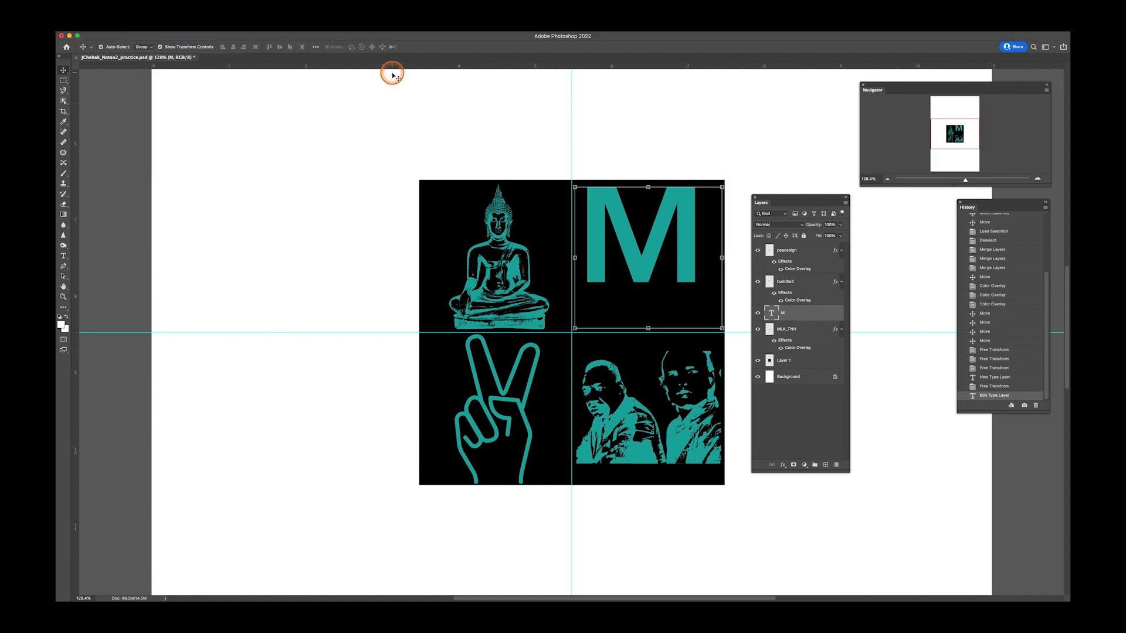
pyautogui.hotkey('ctrl', 't')
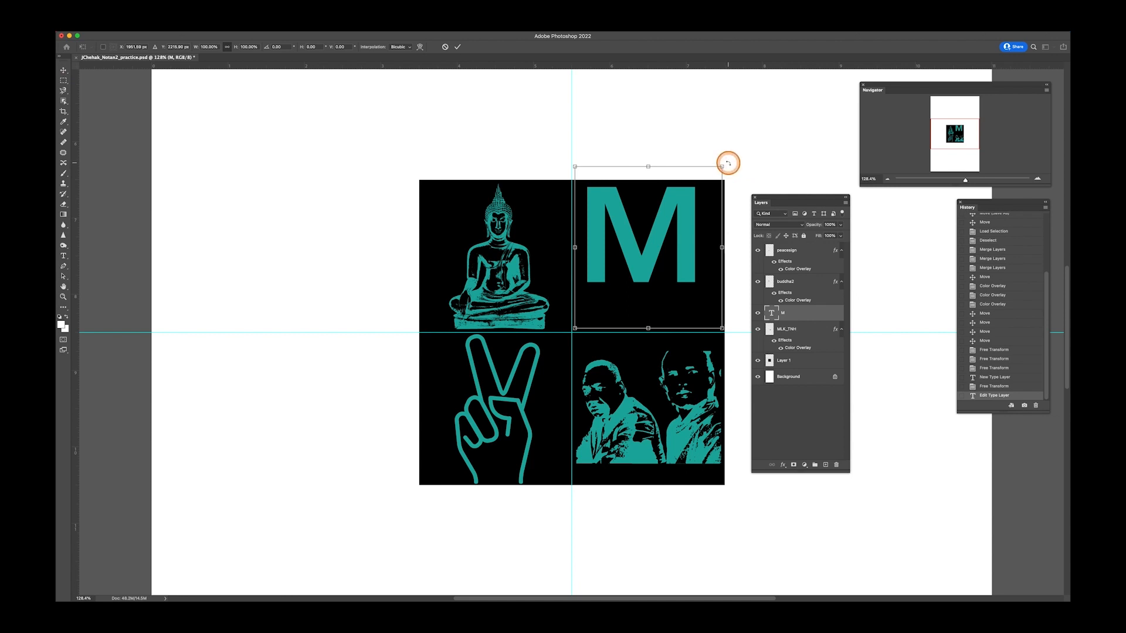
pyautogui.moveTo(719, 161); pyautogui.dragTo(618, 136)
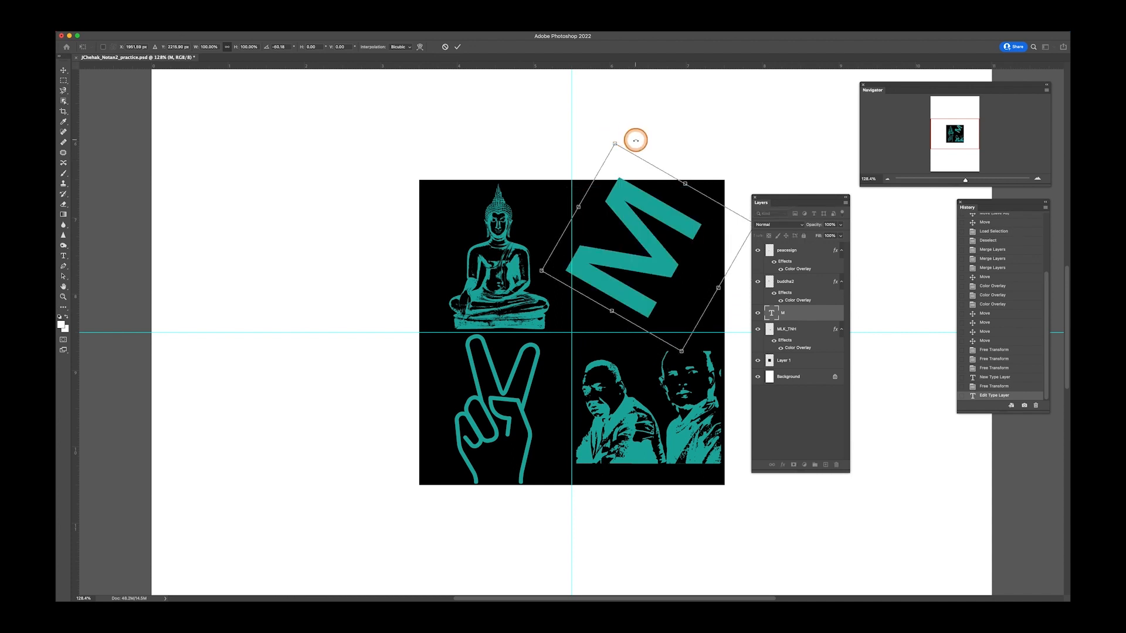
pyautogui.moveTo(623, 134); pyautogui.dragTo(698, 139)
pyautogui.press('super+z')
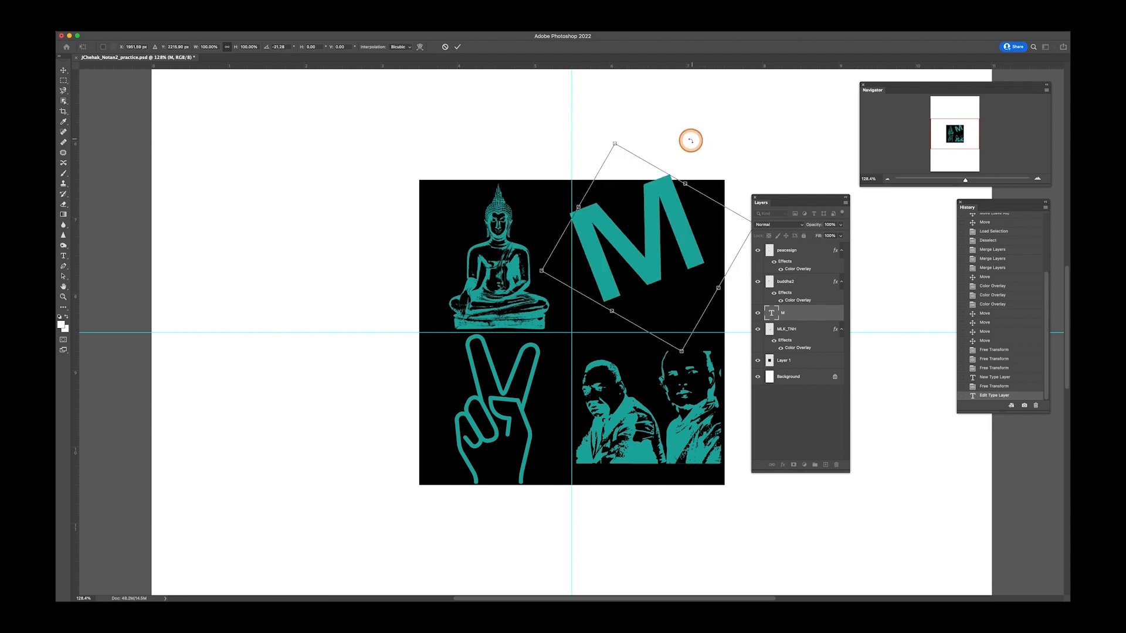
pyautogui.press('super+z')
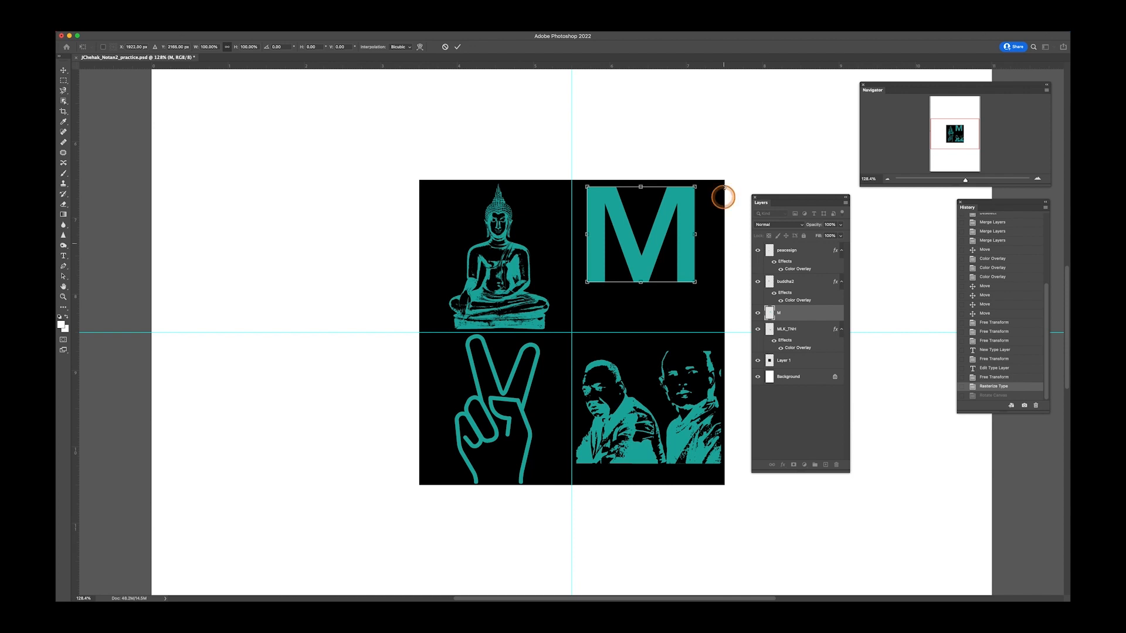
# Rotate the letter M 90° counterclockwise in the upper-right quadrant.
pyautogui.moveTo(120, 34)
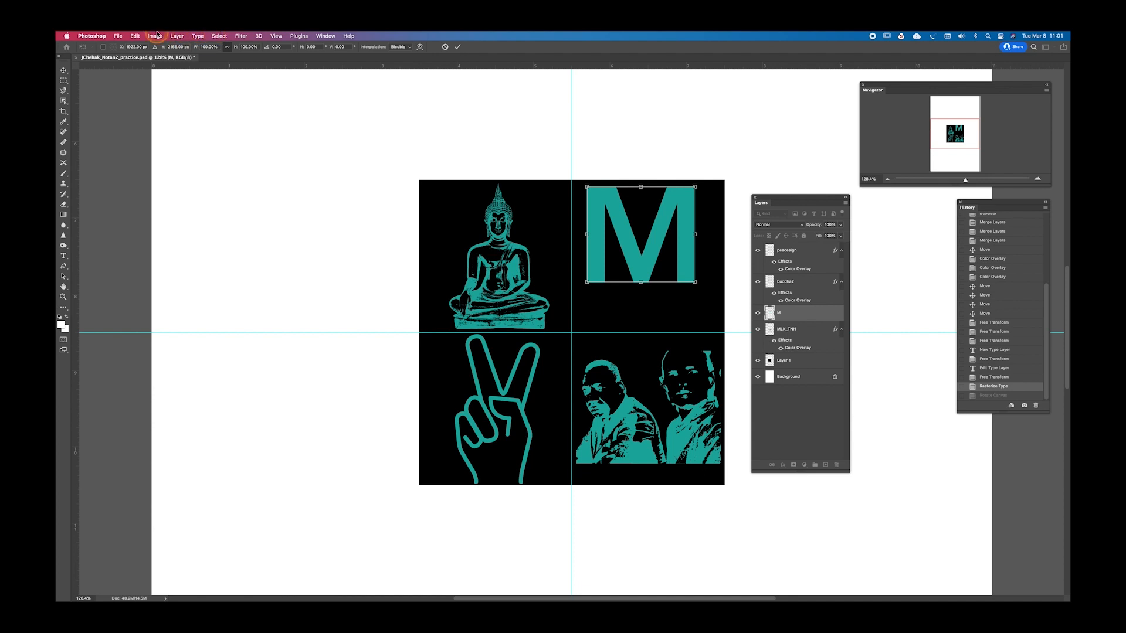
pyautogui.click(135, 36)
pyautogui.moveTo(169, 212)
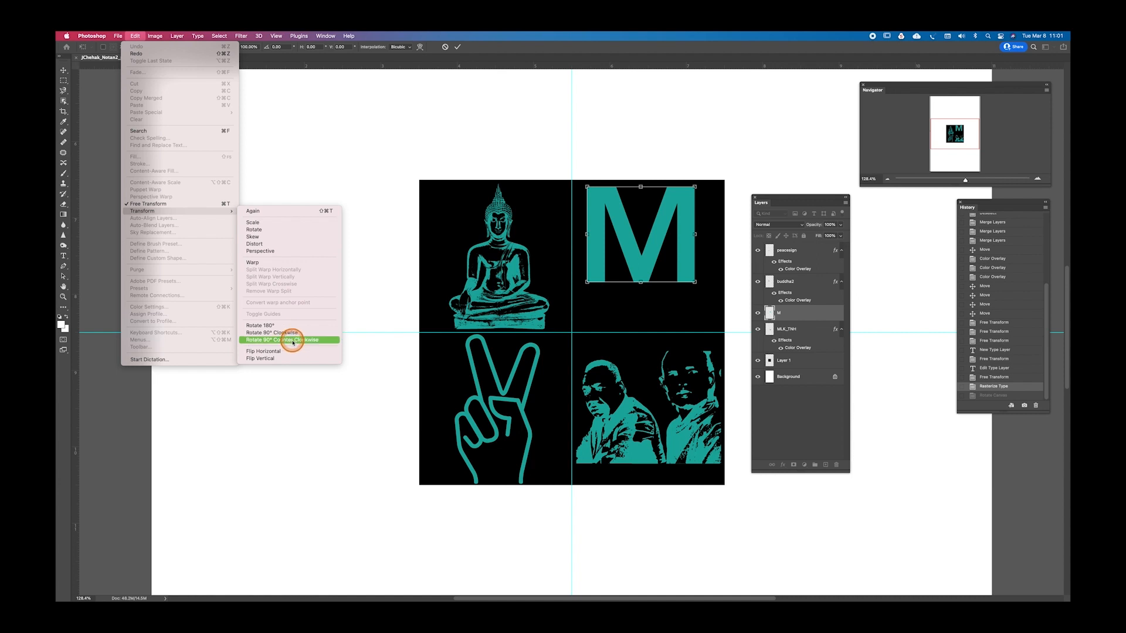
pyautogui.click(293, 342)
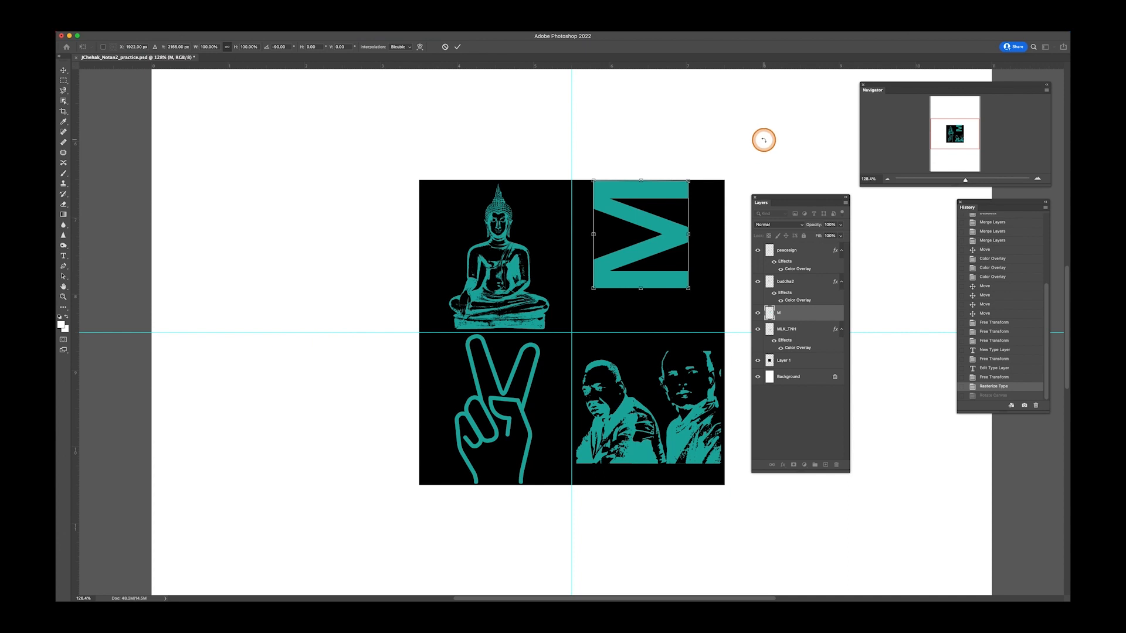
# Try a rotation angle of -180° on the letter M, and set it back to -90°.
pyautogui.click(285, 47)
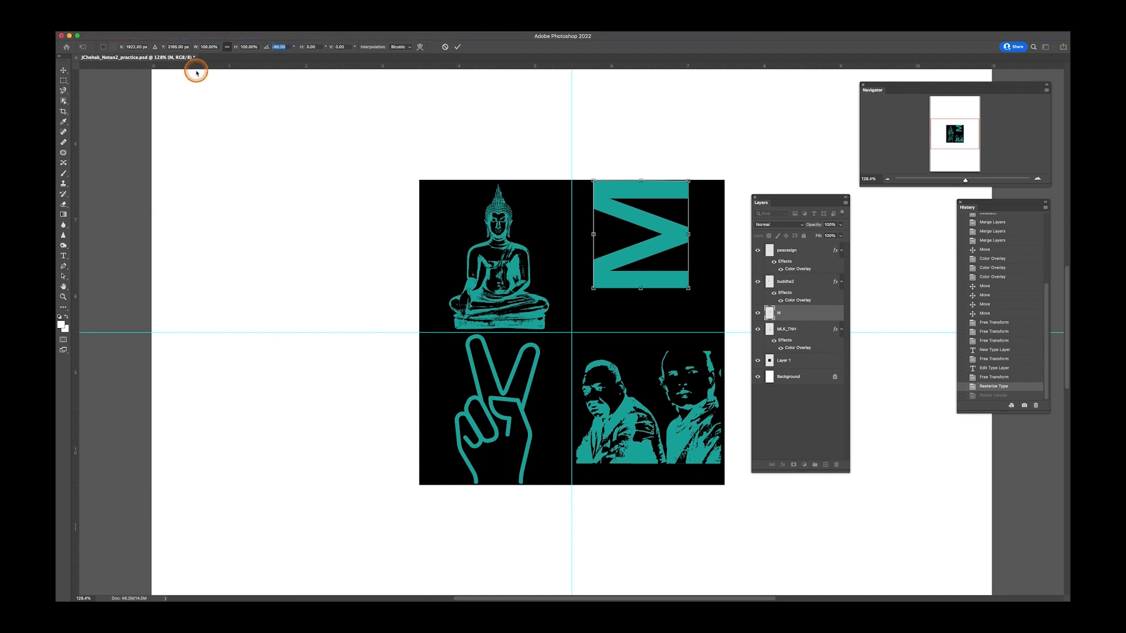
pyautogui.write('-180')
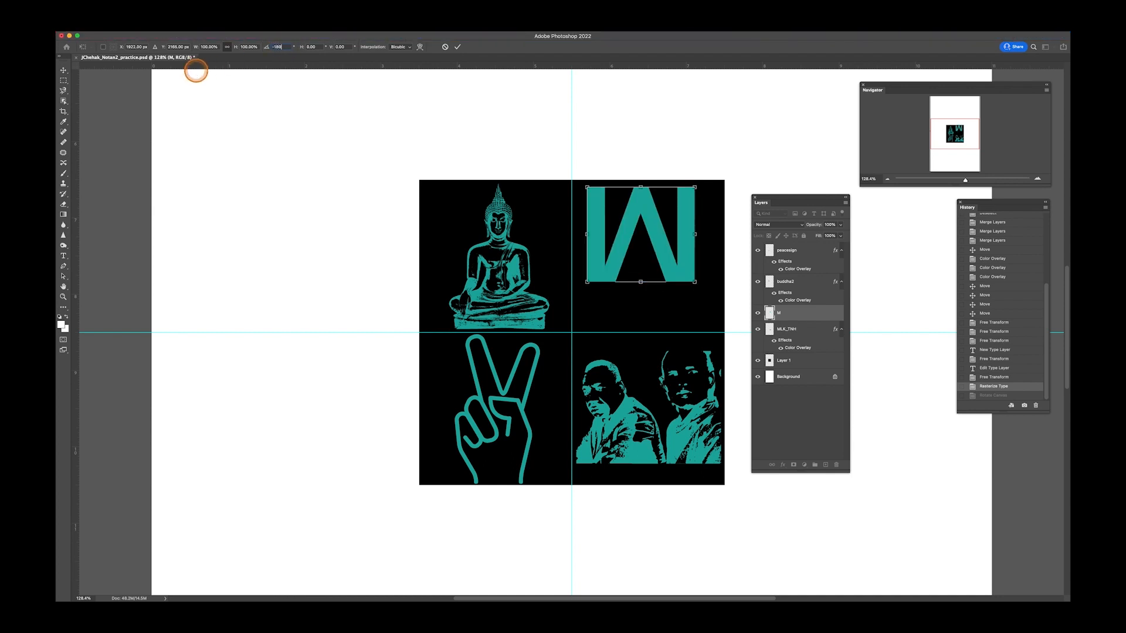
pyautogui.click(278, 47)
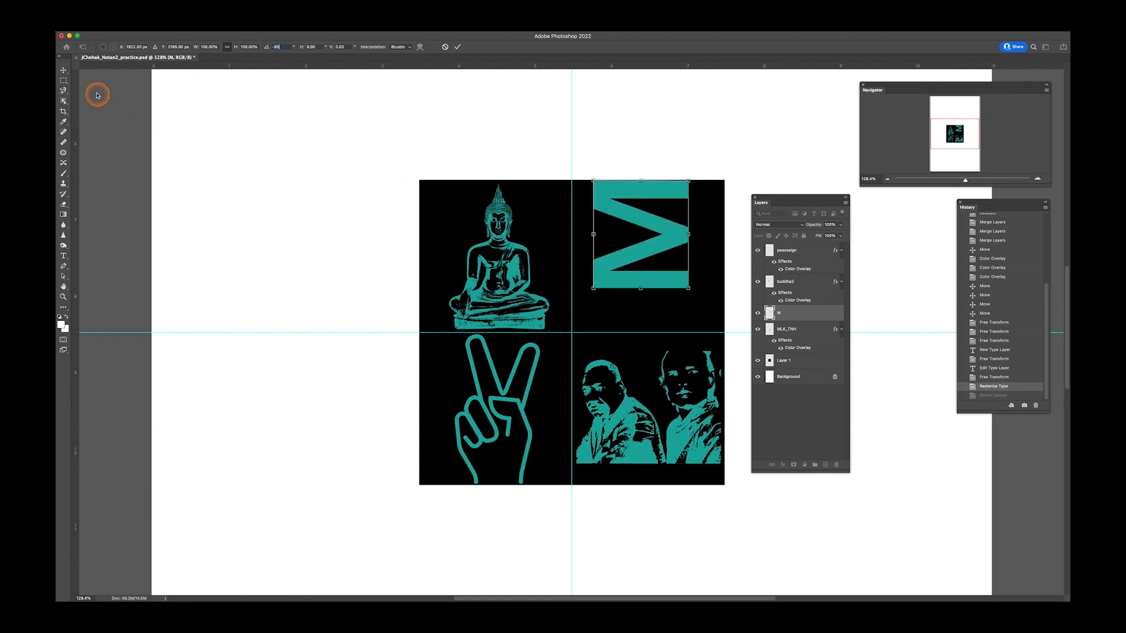
# Apply the rotation and move the letter M over to the black square's right edge.
pyautogui.click(64, 72)
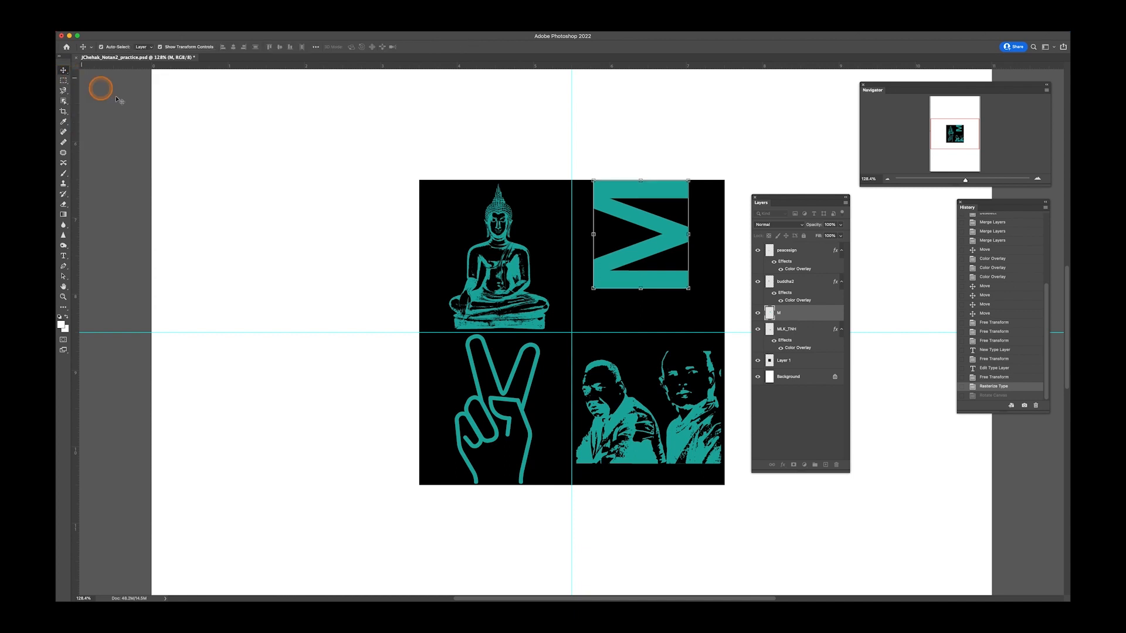
pyautogui.moveTo(656, 251); pyautogui.dragTo(693, 274)
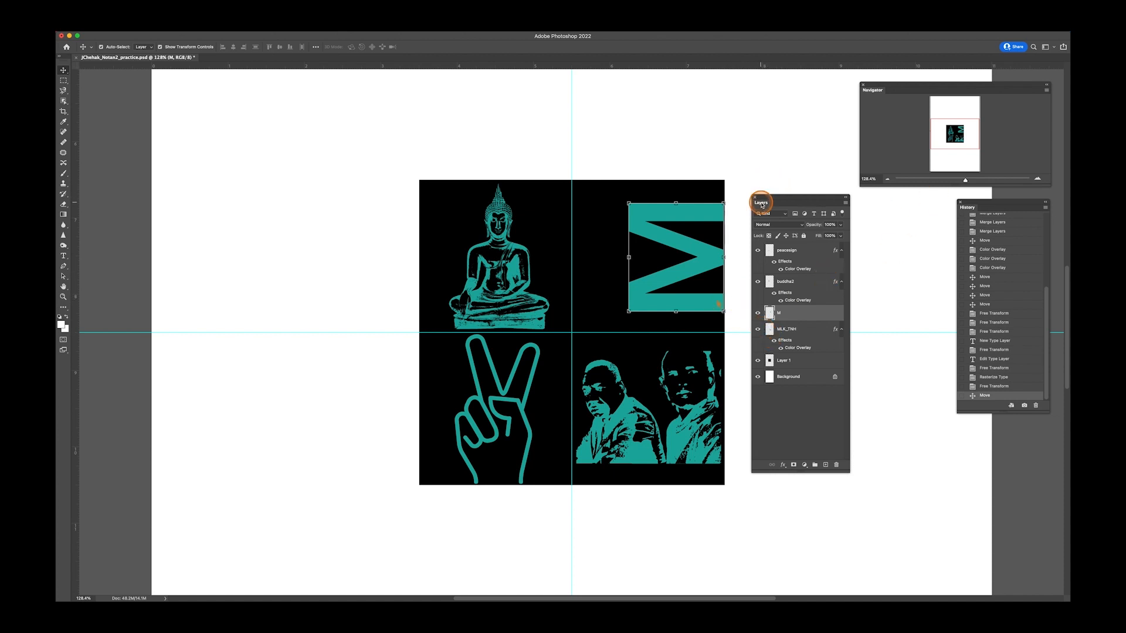
# Nudge the rotated letter M sideways until its baseline side sits flush with the black square's right edge.
pyautogui.moveTo(966, 181); pyautogui.dragTo(977, 181)
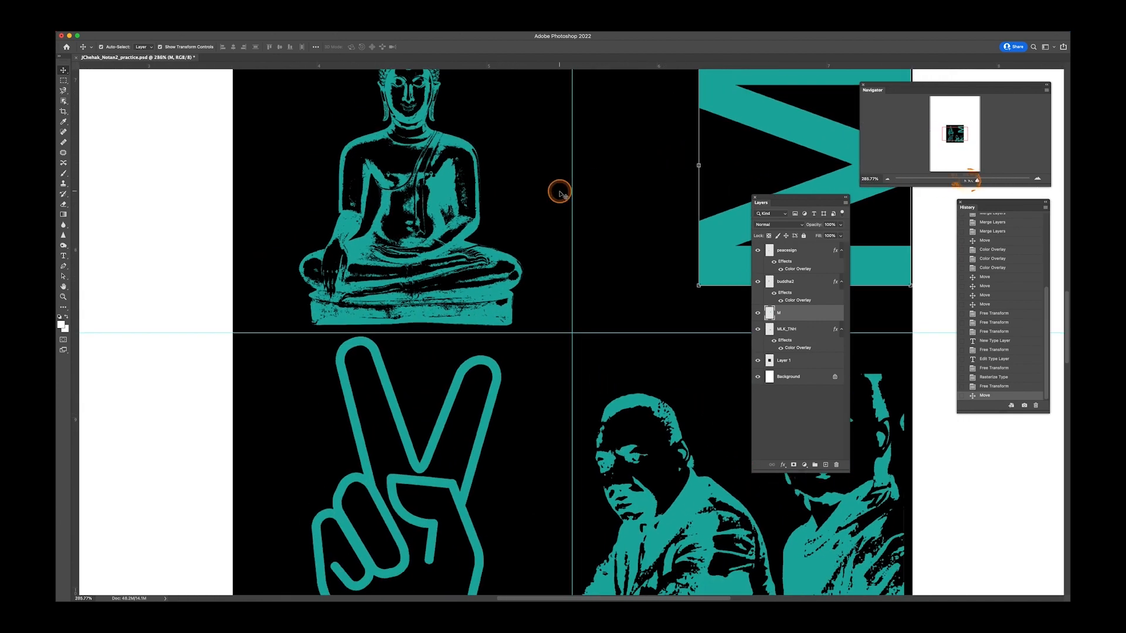
pyautogui.moveTo(611, 191); pyautogui.dragTo(352, 275)
pyautogui.moveTo(712, 140); pyautogui.dragTo(645, 200)
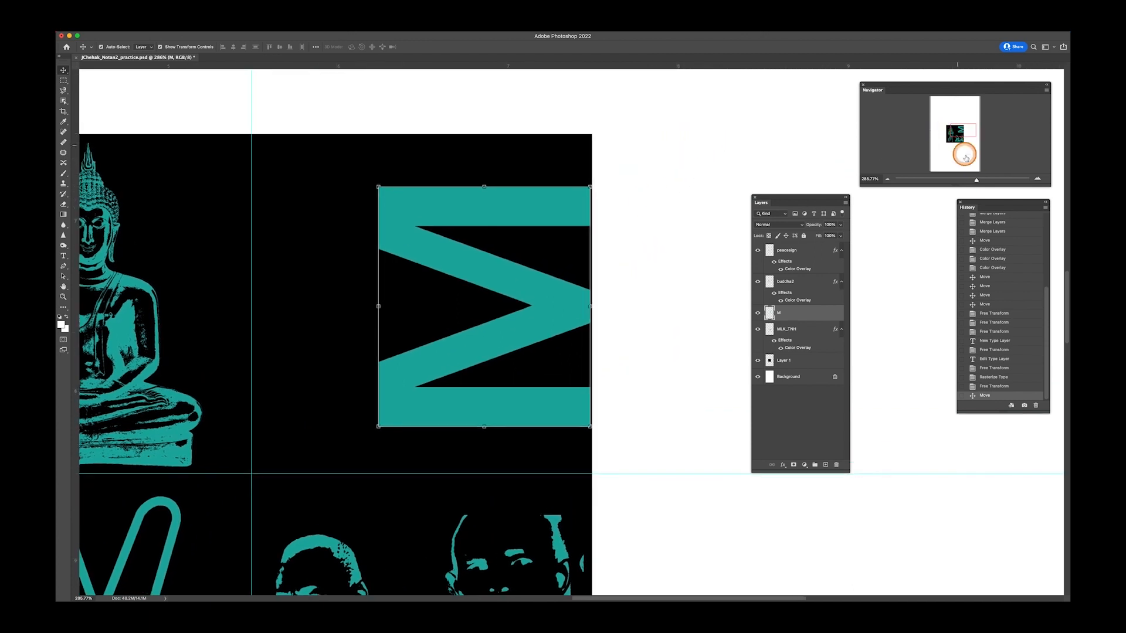
pyautogui.moveTo(976, 181); pyautogui.dragTo(978, 184)
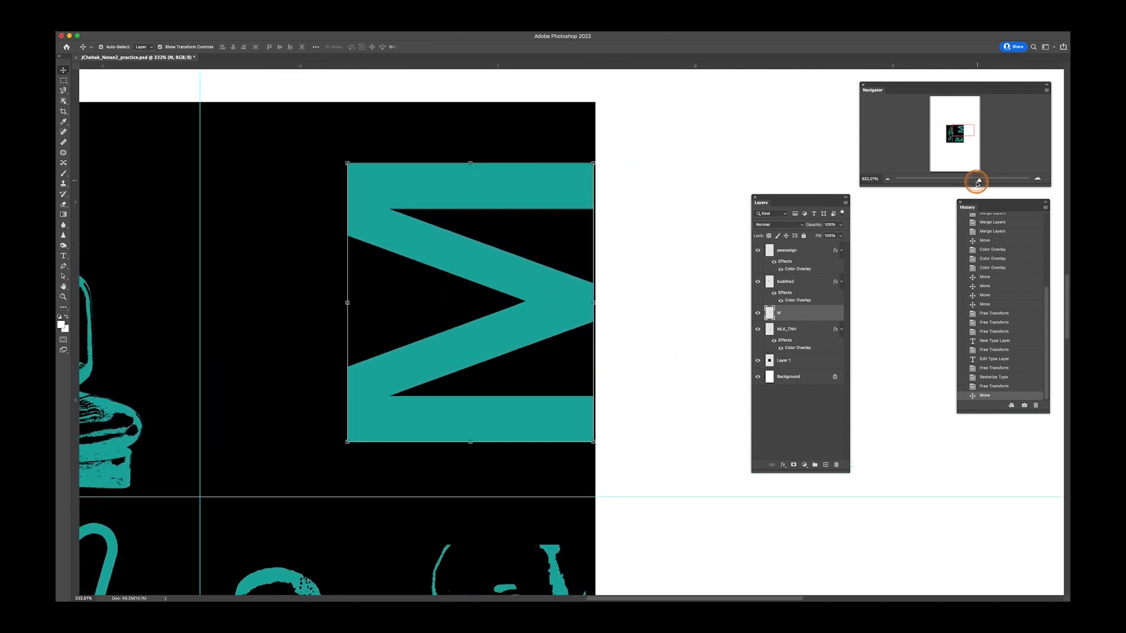
pyautogui.click(63, 80)
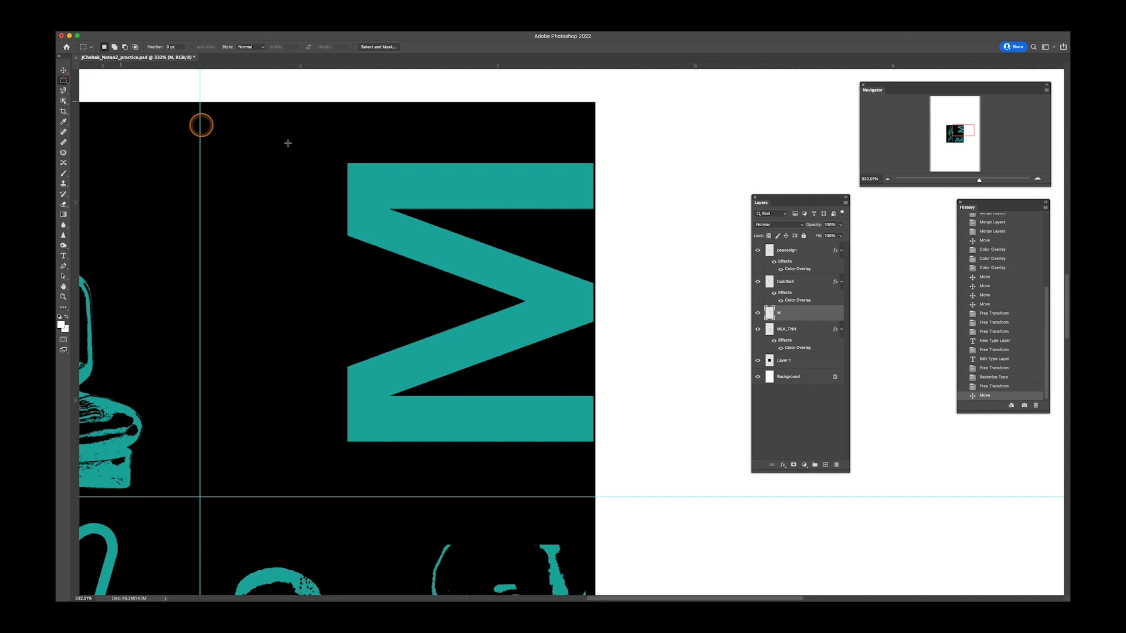
pyautogui.scroll(2, 603, 202)
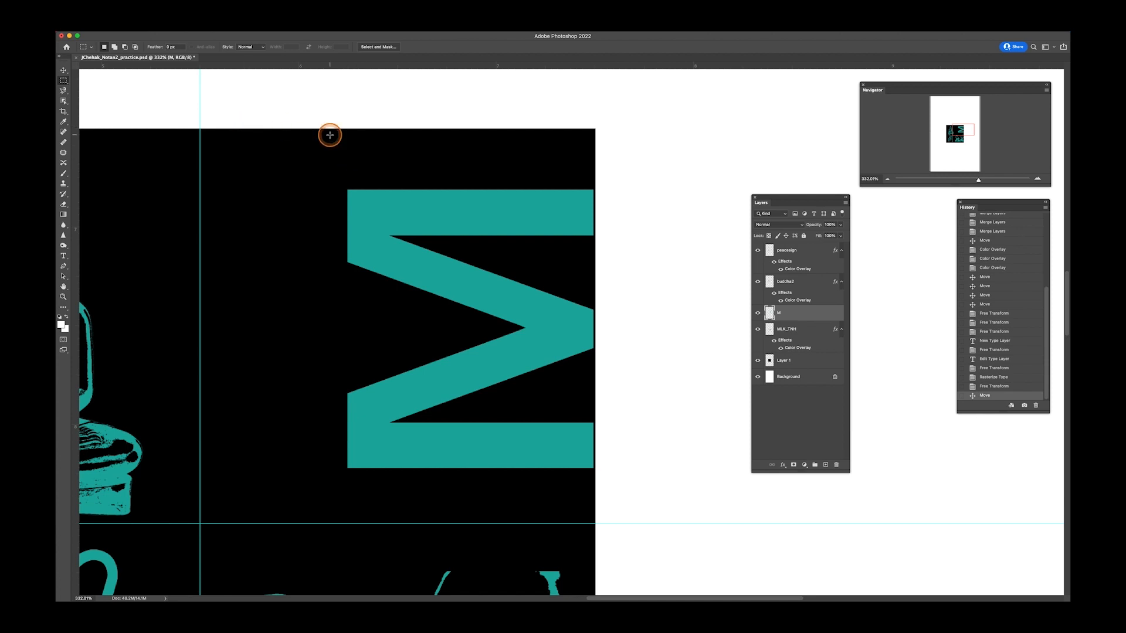
pyautogui.click(63, 70)
pyautogui.scroll(1, 617, 167)
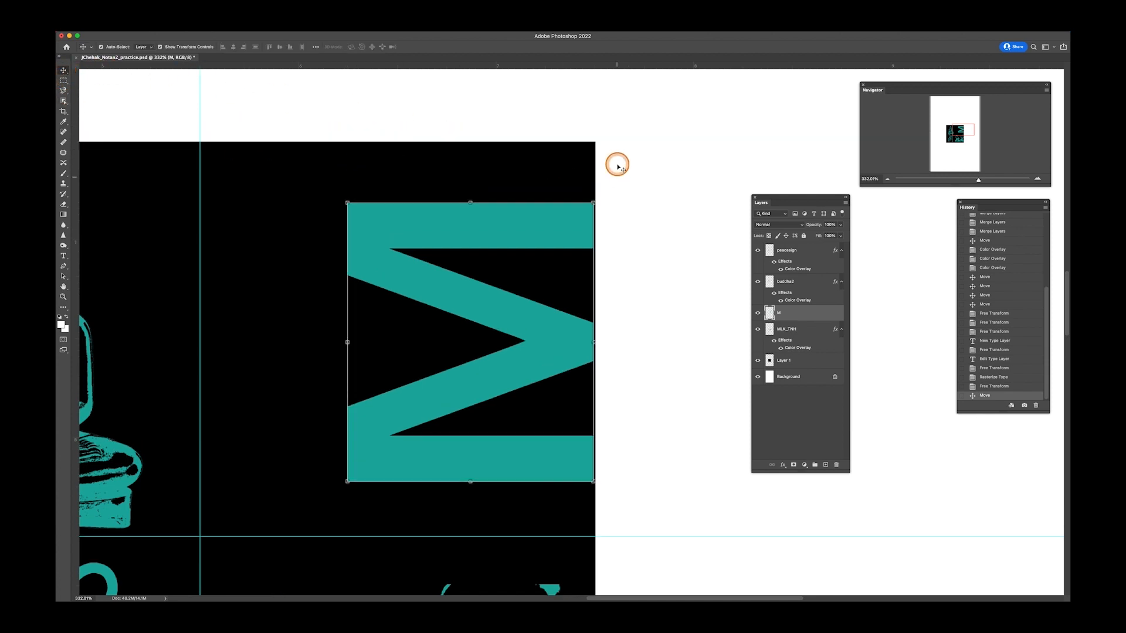
pyautogui.hscroll(-1, 616, 167)
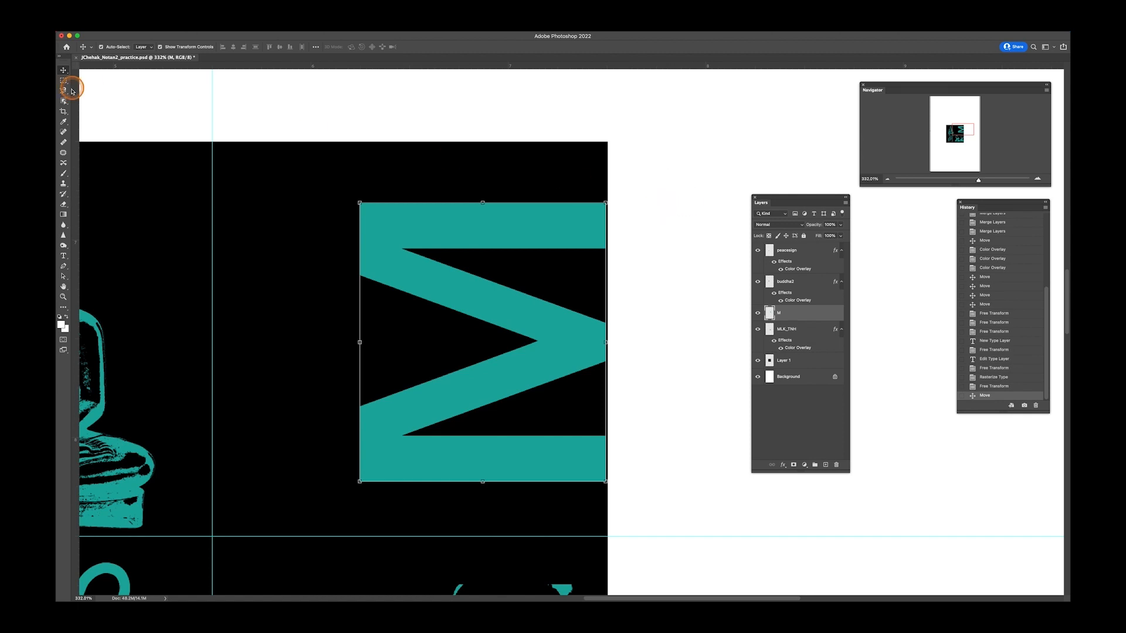
pyautogui.press('Right')
pyautogui.press('Right')
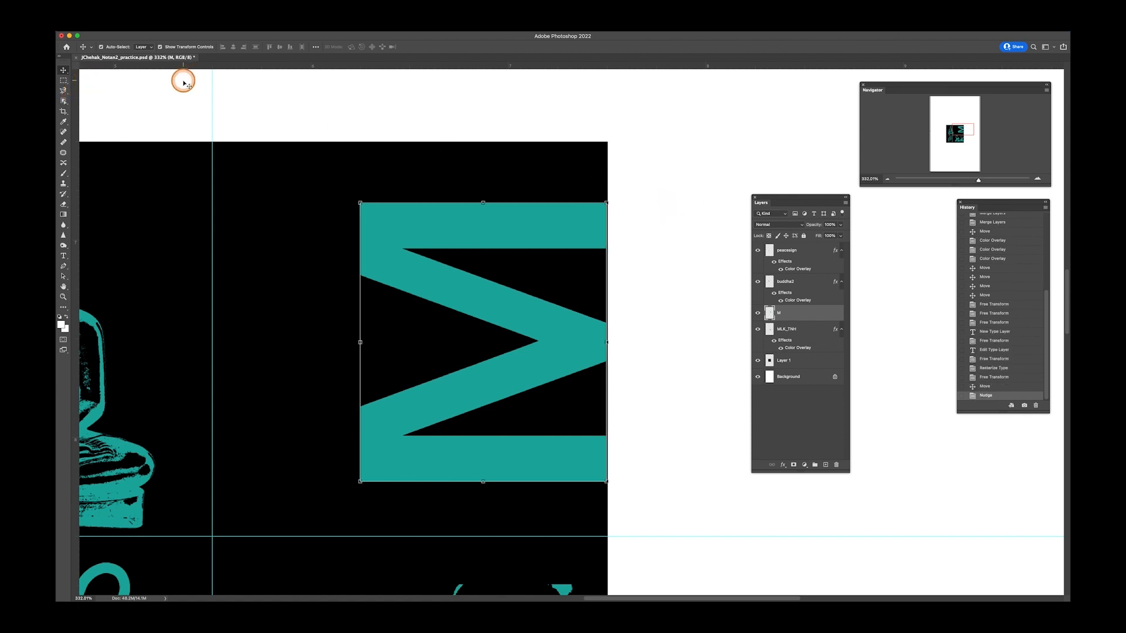
pyautogui.press('Left')
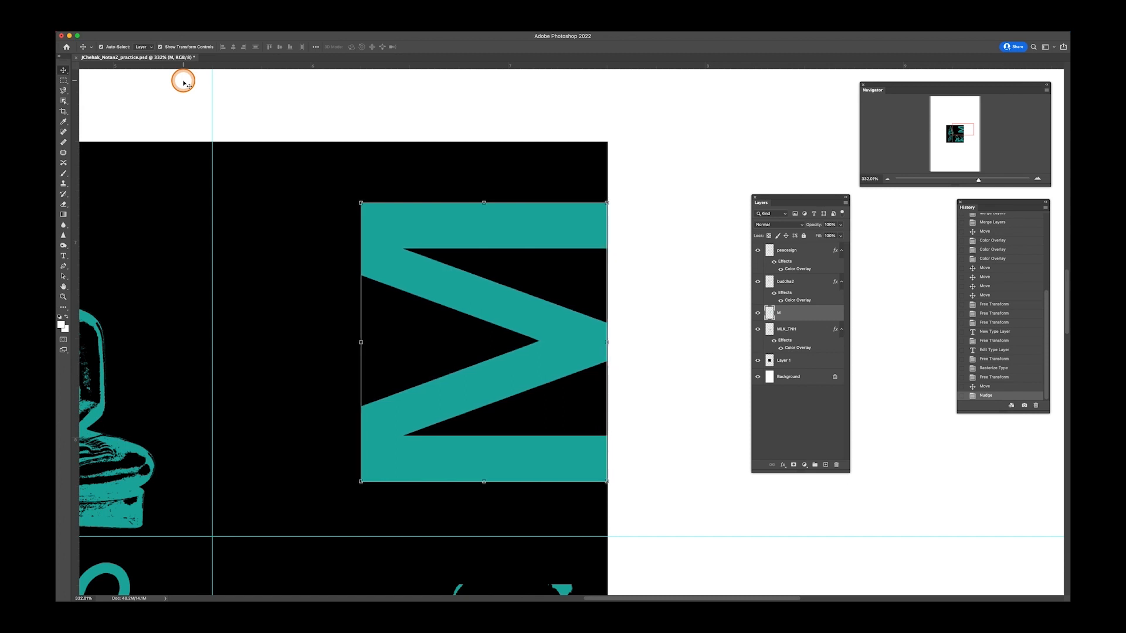
# Try nudging the rotated letter M inward, away from the black square's right edge.
pyautogui.press('Left')
pyautogui.press('Left')
pyautogui.press('Left')
pyautogui.press('Left')
pyautogui.press('Left')
pyautogui.press('Left')
pyautogui.press('Left')
pyautogui.press('Left')
pyautogui.press('Left')
pyautogui.press('Left')
pyautogui.press('Left')
pyautogui.press('Left')
pyautogui.press('Left')
pyautogui.press('Left')
pyautogui.press('Left')
pyautogui.press('Left')
pyautogui.press('Left')
pyautogui.press('Left')
pyautogui.press('Left')
pyautogui.press('Left')
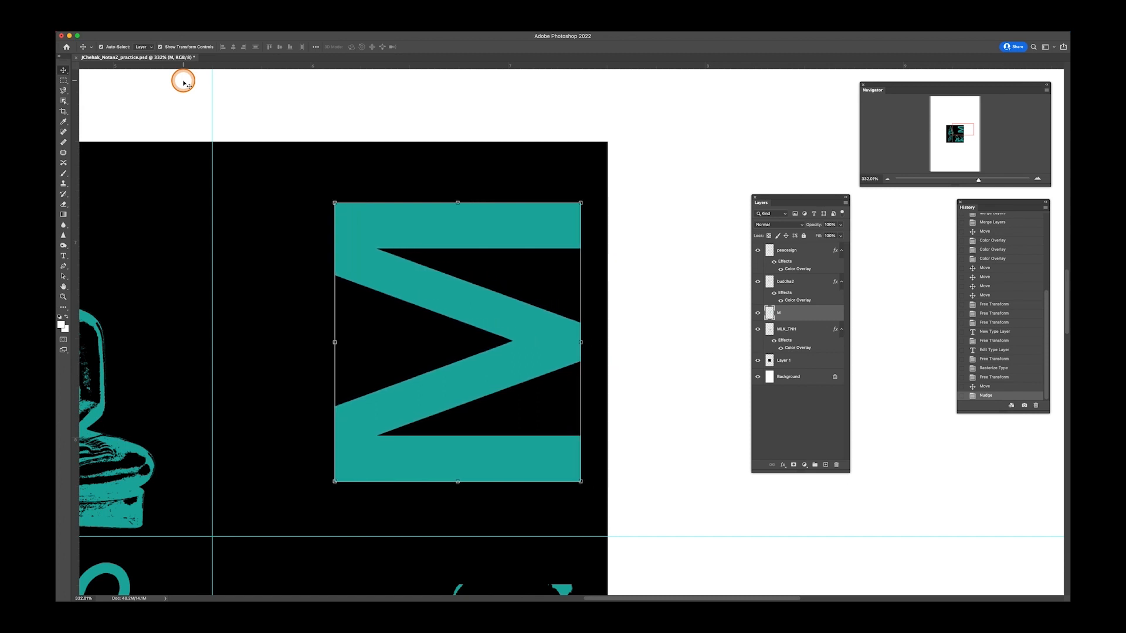
# Nudge the letter M outward until its side sits flush with the black square's right edge.
pyautogui.press('Right')
pyautogui.press('Right')
pyautogui.press('Right')
pyautogui.press('Right')
pyautogui.press('Right')
pyautogui.press('Right')
pyautogui.press('Right')
pyautogui.press('Right')
pyautogui.press('Right')
pyautogui.press('Right')
pyautogui.press('Right')
pyautogui.press('Right')
pyautogui.press('Right')
pyautogui.press('Right')
pyautogui.press('Right')
pyautogui.press('Right')
pyautogui.press('Right')
pyautogui.press('Right')
pyautogui.press('Right')
pyautogui.press('Right')
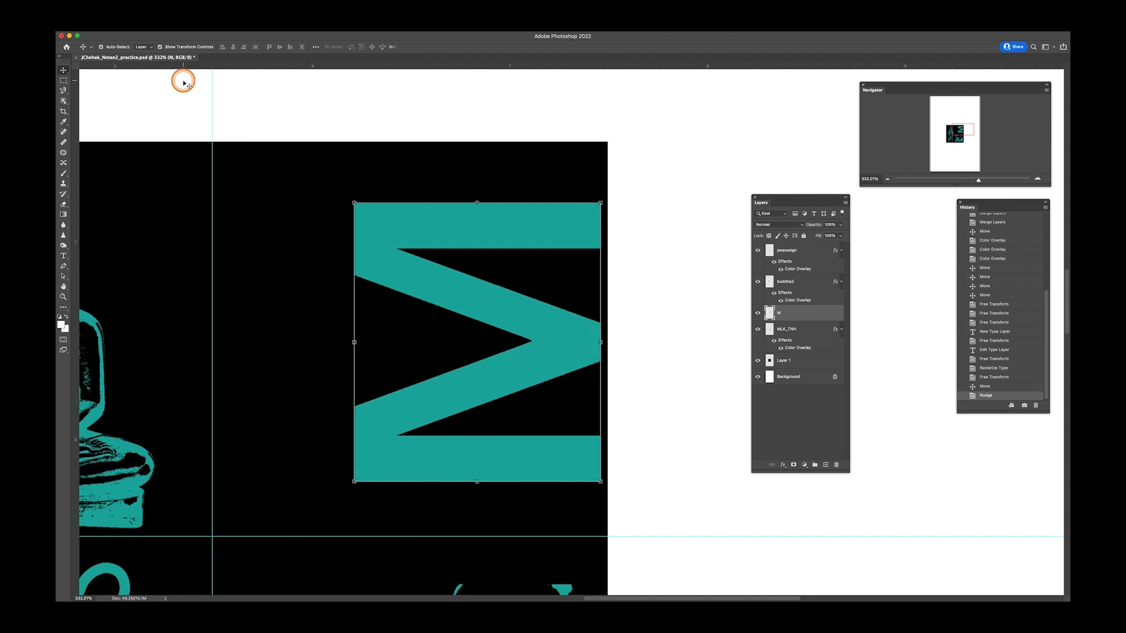
pyautogui.press('Right')
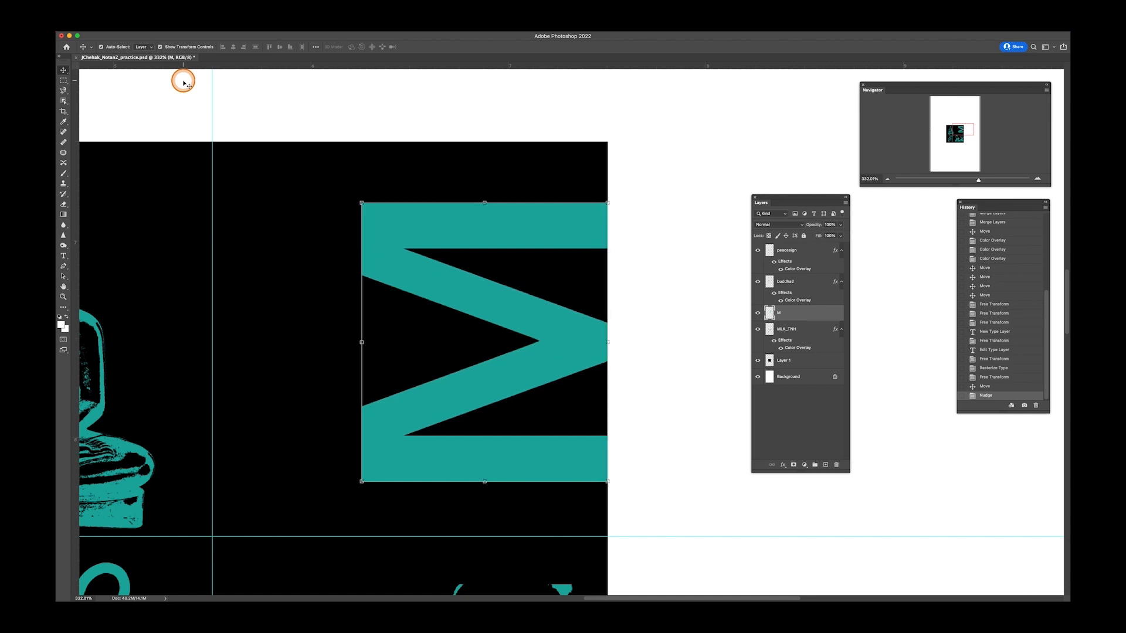
pyautogui.press('Left')
pyautogui.press('Right')
# Move the letter M upward within its quadrant and nudge it flush with the black square's right edge.
pyautogui.moveTo(503, 326); pyautogui.dragTo(535, 300)
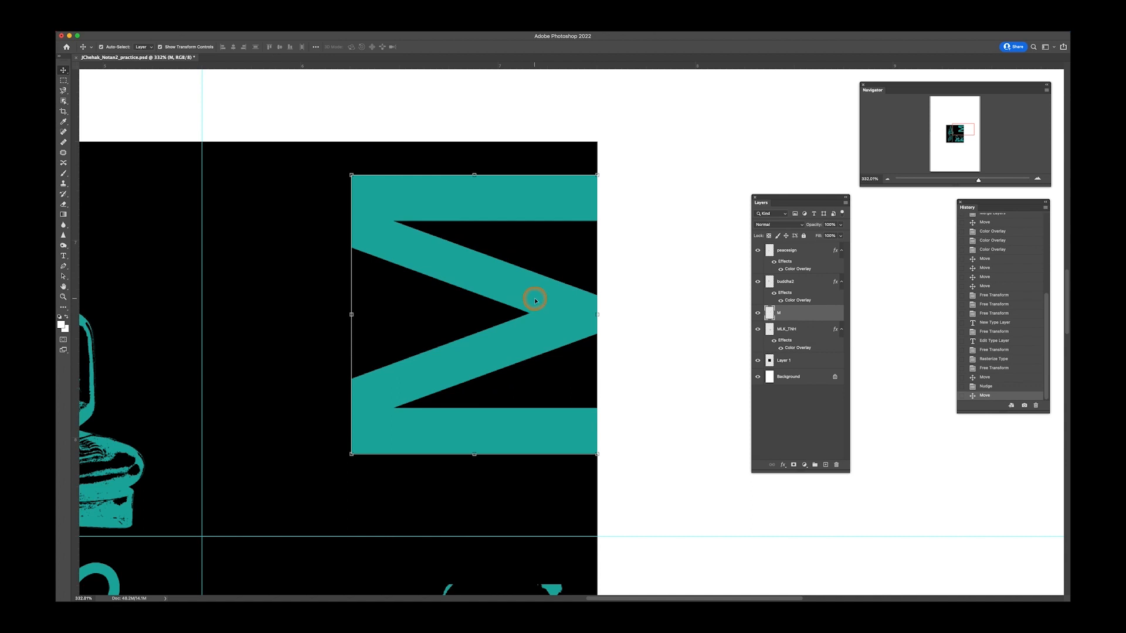
pyautogui.moveTo(535, 301)
pyautogui.mouseDown()
pyautogui.moveTo(410, 289)
pyautogui.moveTo(553, 297)
pyautogui.moveTo(535, 256)
pyautogui.moveTo(529, 292)
pyautogui.moveTo(441, 299)
pyautogui.moveTo(555, 311)
pyautogui.moveTo(534, 315)
pyautogui.mouseUp()
pyautogui.press('Right')
pyautogui.press('Right')
pyautogui.press('Right')
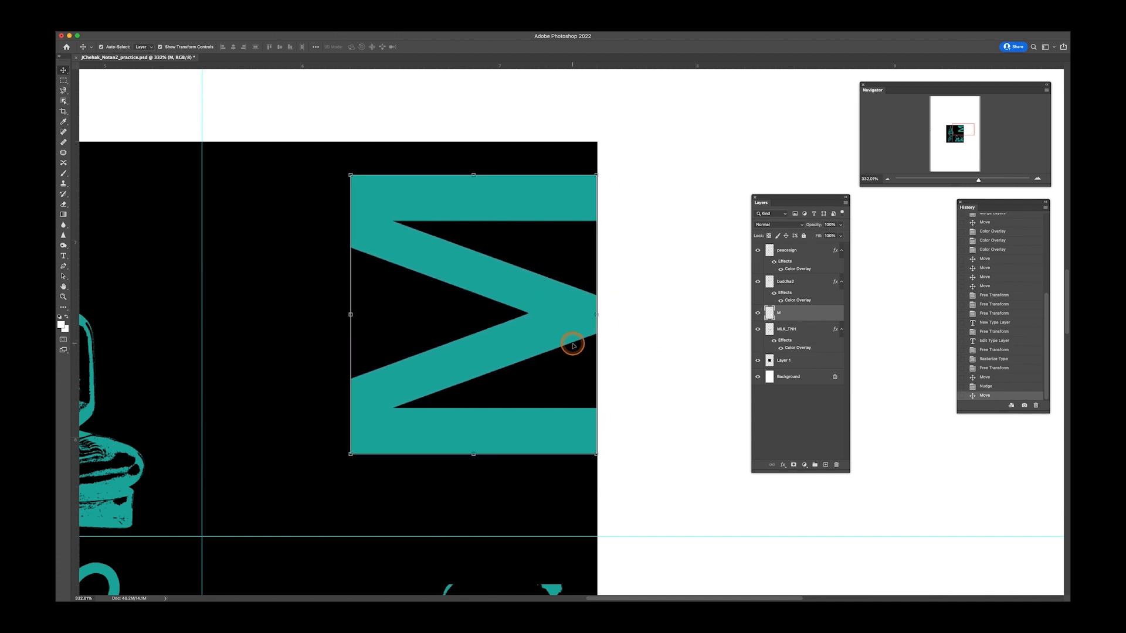
pyautogui.press('Left')
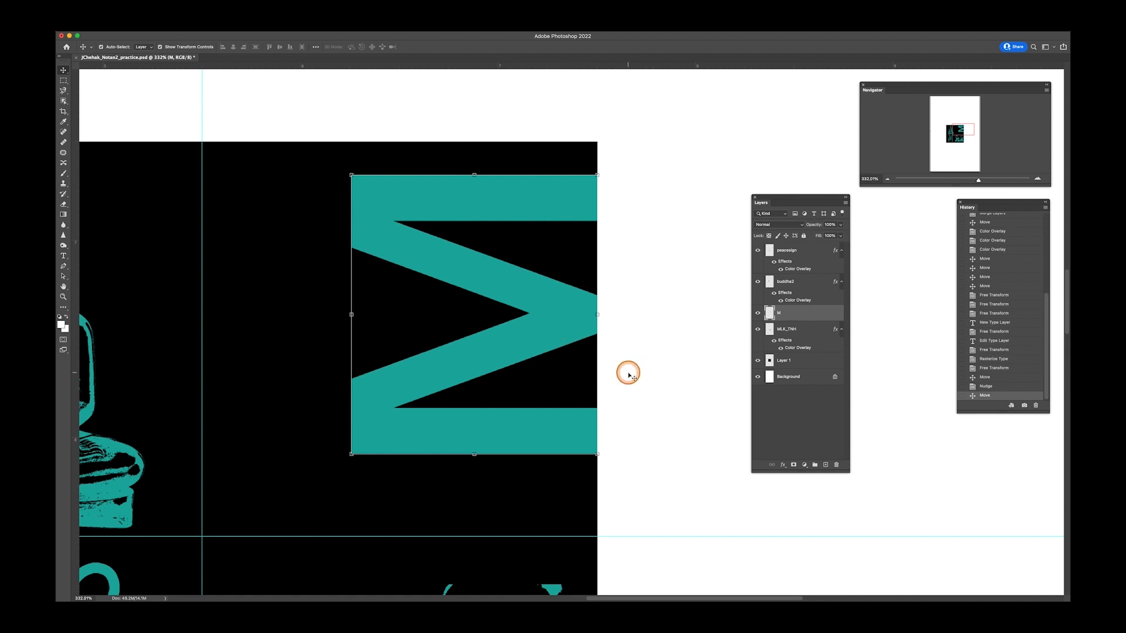
# Save the document with the Rectangular Marquee tool active and the view at 100%.
pyautogui.click(64, 82)
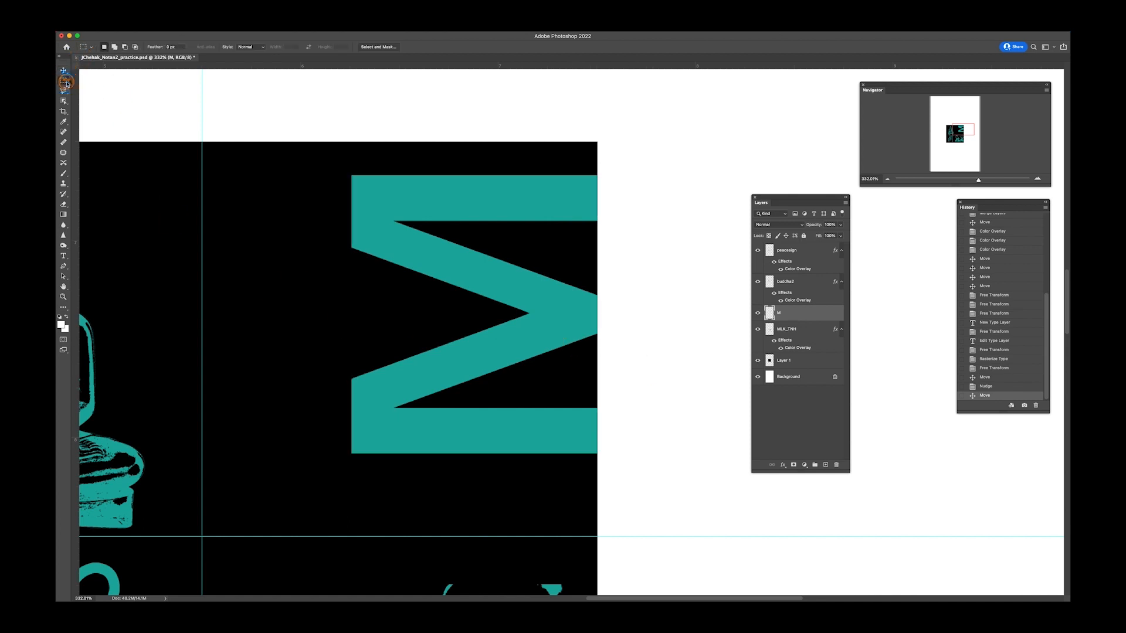
pyautogui.press('super+1')
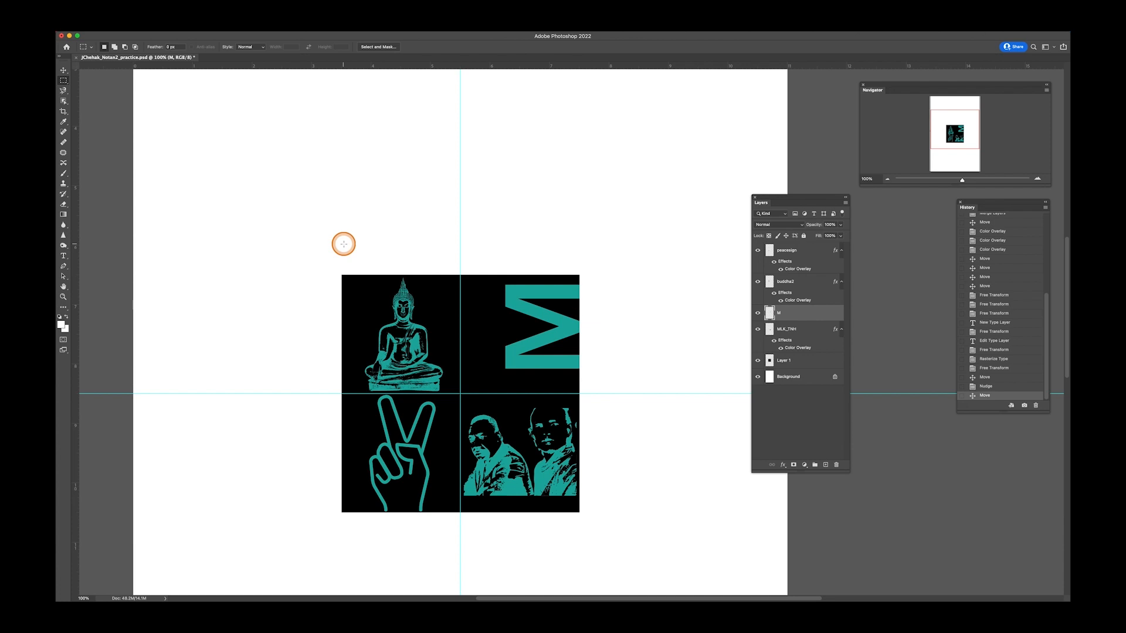
pyautogui.press('super+s')
# Rotate the MLK_TNH image about 109° counterclockwise and scale it to about 105% in the lower-right quadrant.
pyautogui.press('super+equal')
pyautogui.moveTo(553, 409); pyautogui.dragTo(669, 291)
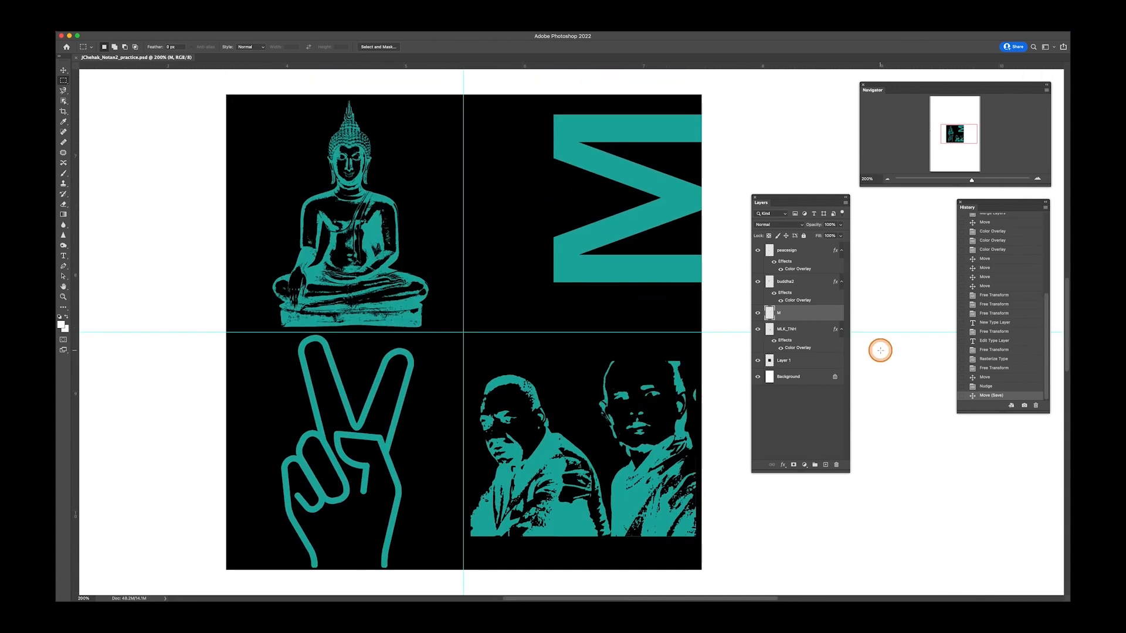
pyautogui.click(786, 329)
pyautogui.press('super+t')
pyautogui.moveTo(675, 527); pyautogui.dragTo(505, 236)
pyautogui.moveTo(613, 322); pyautogui.dragTo(617, 311)
pyautogui.moveTo(618, 397); pyautogui.dragTo(613, 397)
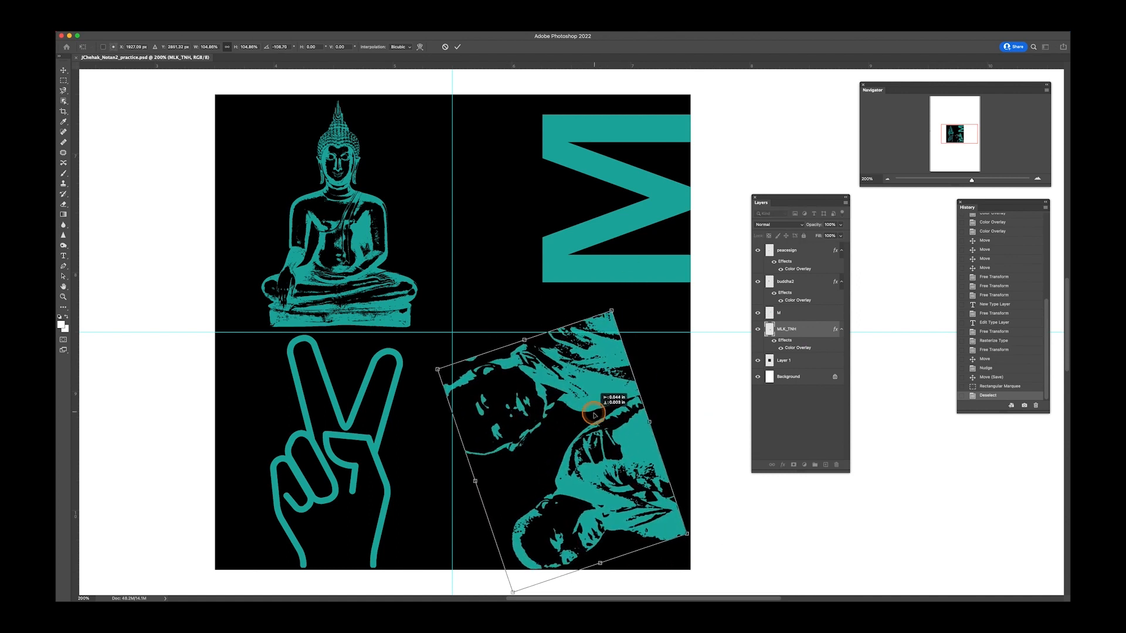
pyautogui.press('Return')
# Rotate the peace sign hand in the lower-left quadrant so its two raised fingers point downward.
pyautogui.scroll(2, 354, 452)
pyautogui.click(354, 452)
pyautogui.scroll(-3, 354, 452)
pyautogui.moveTo(420, 307); pyautogui.dragTo(284, 476)
pyautogui.press('Return')
pyautogui.click(785, 281)
pyautogui.moveTo(369, 176); pyautogui.dragTo(344, 163)
pyautogui.press('super+z')
# Rotate the Buddha about 97° clockwise, scale it to about 133%, and set its base against the black square's left edge.
pyautogui.click(785, 281)
pyautogui.moveTo(484, 74); pyautogui.dragTo(468, 332)
pyautogui.moveTo(359, 239); pyautogui.dragTo(302, 263)
pyautogui.moveTo(423, 359); pyautogui.dragTo(495, 407)
pyautogui.moveTo(424, 310); pyautogui.dragTo(431, 305)
pyautogui.keyDown('super'); pyautogui.click(284, 381); pyautogui.keyUp('super')
pyautogui.keyDown('super'); pyautogui.click(285, 381); pyautogui.keyUp('super')
pyautogui.moveTo(337, 387); pyautogui.dragTo(409, 389)
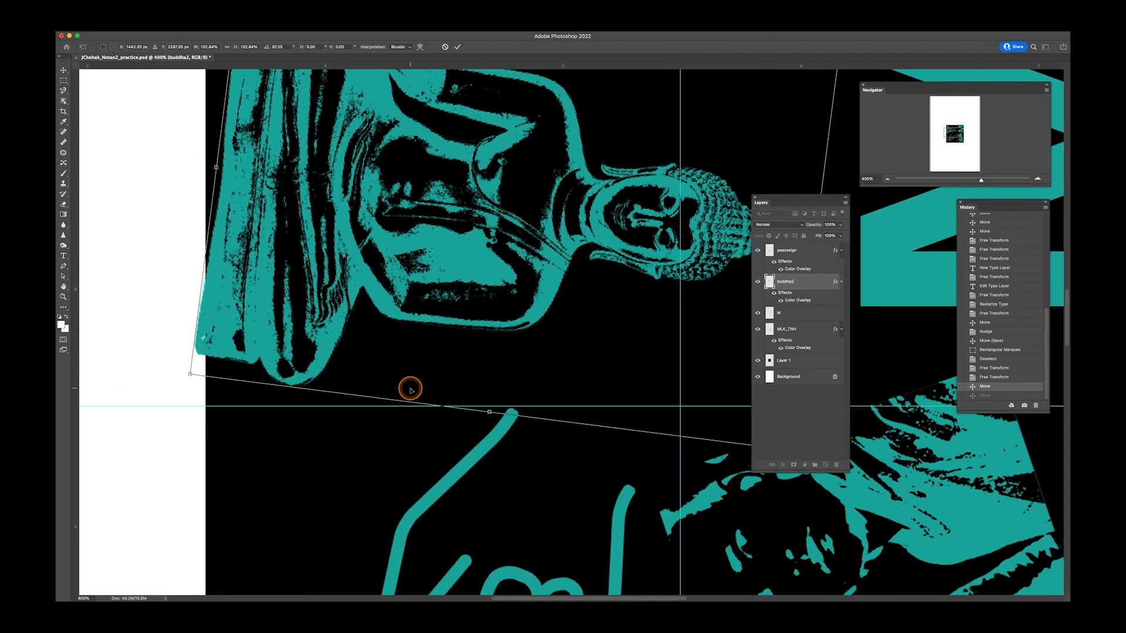
pyautogui.press('Return')
# Enlarge the peace sign hand to fill the lower-left quadrant, with its fingertips near the black square's outer edges.
pyautogui.press('super+minus')
pyautogui.press('super+minus')
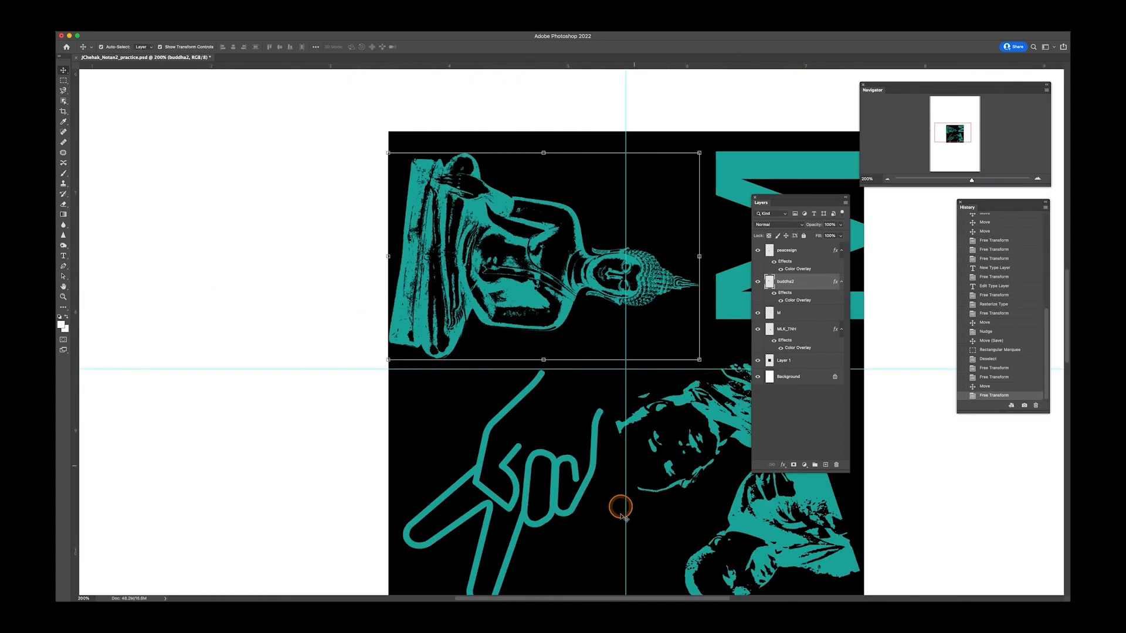
pyautogui.moveTo(554, 531); pyautogui.dragTo(544, 401)
pyautogui.moveTo(794, 278); pyautogui.dragTo(797, 343)
pyautogui.click(788, 250)
pyautogui.moveTo(593, 241); pyautogui.dragTo(617, 211)
pyautogui.moveTo(529, 330); pyautogui.dragTo(519, 329)
pyautogui.moveTo(607, 212); pyautogui.dragTo(610, 208)
pyautogui.press('super+plus')
pyautogui.press('Return')
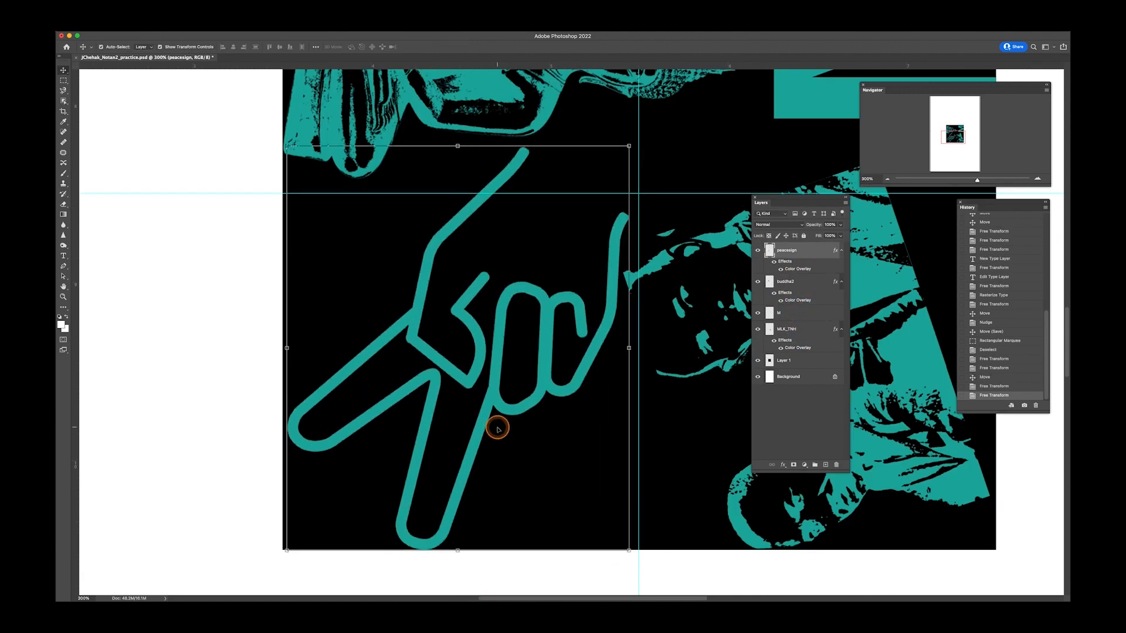
# Nudge the peace sign hand down toward the black square's bottom edge.
pyautogui.press('super+plus')
pyautogui.moveTo(389, 589); pyautogui.dragTo(399, 534)
pyautogui.press('Down')
# Scale the rotated MLK_TNH image to about 101% in the lower-right quadrant and apply the transform.
pyautogui.press('super+minus')
pyautogui.moveTo(827, 322); pyautogui.dragTo(684, 376)
pyautogui.click(792, 326)
pyautogui.moveTo(856, 159); pyautogui.dragTo(859, 157)
pyautogui.press('super+minus')
pyautogui.press('super+minus')
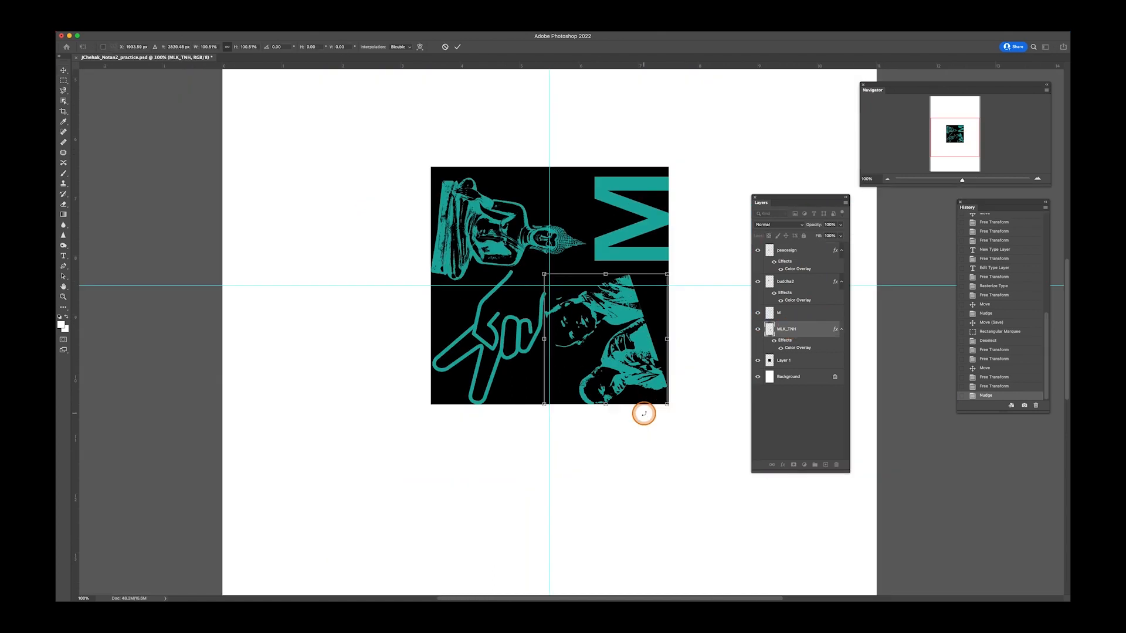
pyautogui.press('super+plus')
pyautogui.press('Return')
pyautogui.click(63, 81)
# Enlarge the letter M to about 112%, keeping it flush with the black square's right edge.
pyautogui.press('super+0')
pyautogui.press('super+plus')
pyautogui.press('super+plus')
pyautogui.press('super+plus')
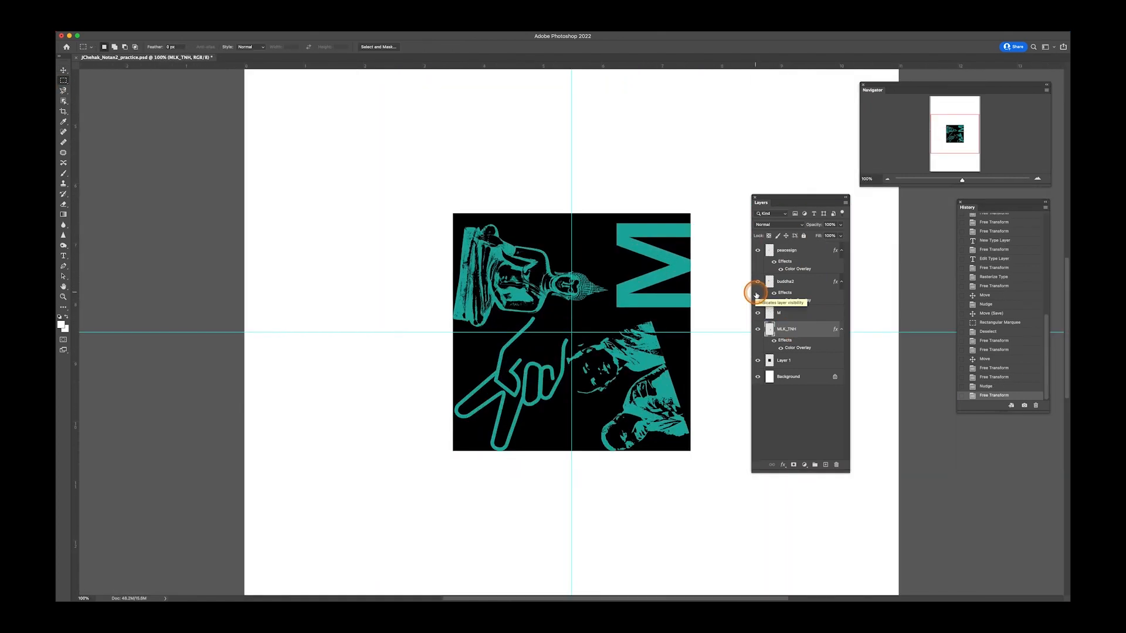
pyautogui.press('super+plus')
pyautogui.press('super+minus')
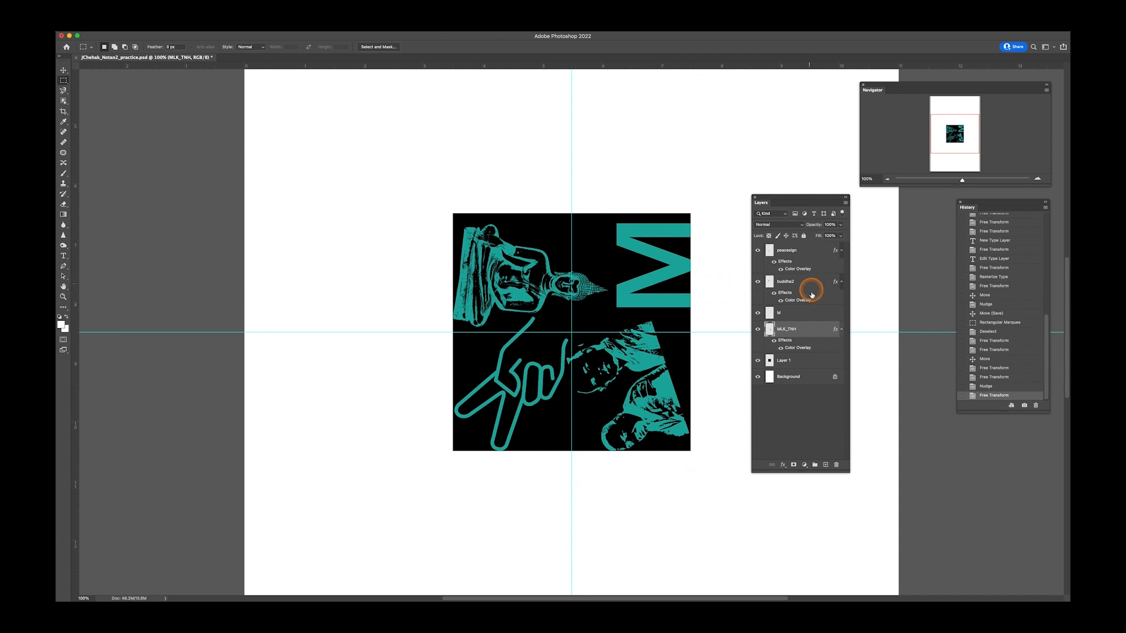
pyautogui.click(785, 313)
pyautogui.press('super+t')
pyautogui.moveTo(615, 307); pyautogui.dragTo(634, 297)
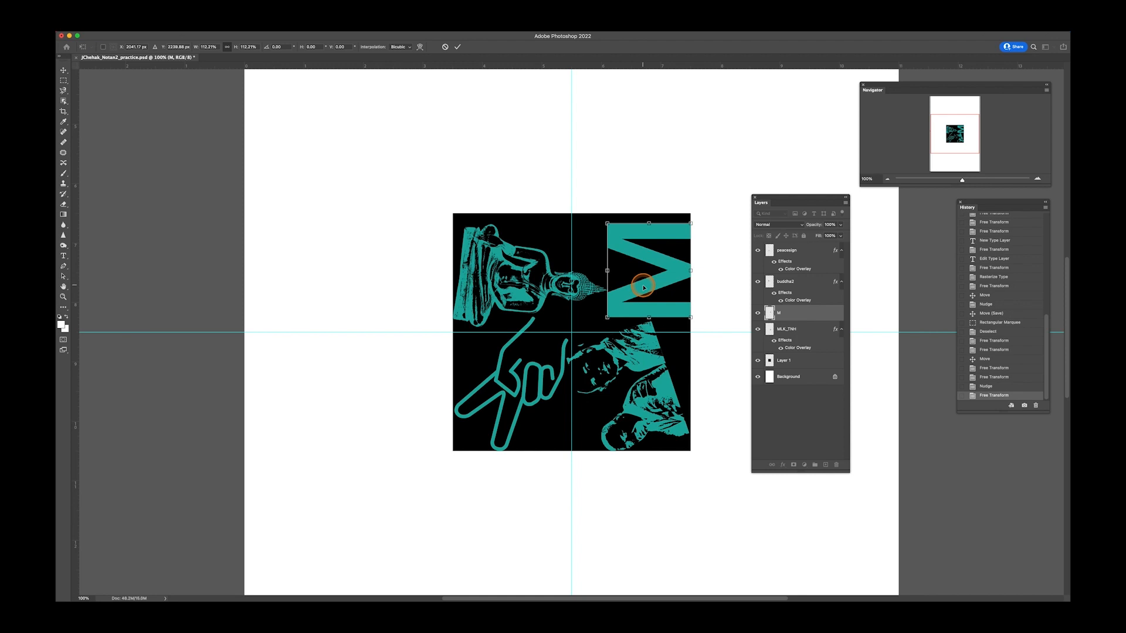
# Nudge the enlarged letter M vertically to settle it slightly lower along the right edge, and apply the transform.
pyautogui.press('Down')
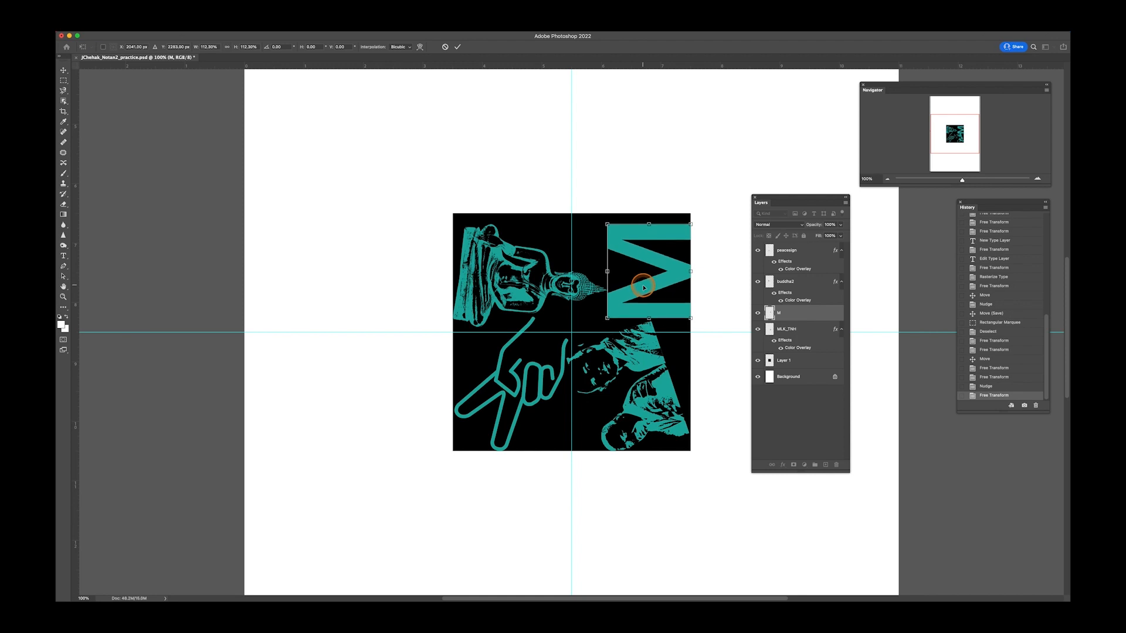
pyautogui.hotkey('shift', 'Down')
pyautogui.hotkey('shift', 'Down')
pyautogui.hotkey('shift', 'Down')
pyautogui.hotkey('shift', 'Up')
pyautogui.hotkey('shift', 'Up')
pyautogui.hotkey('shift', 'Up')
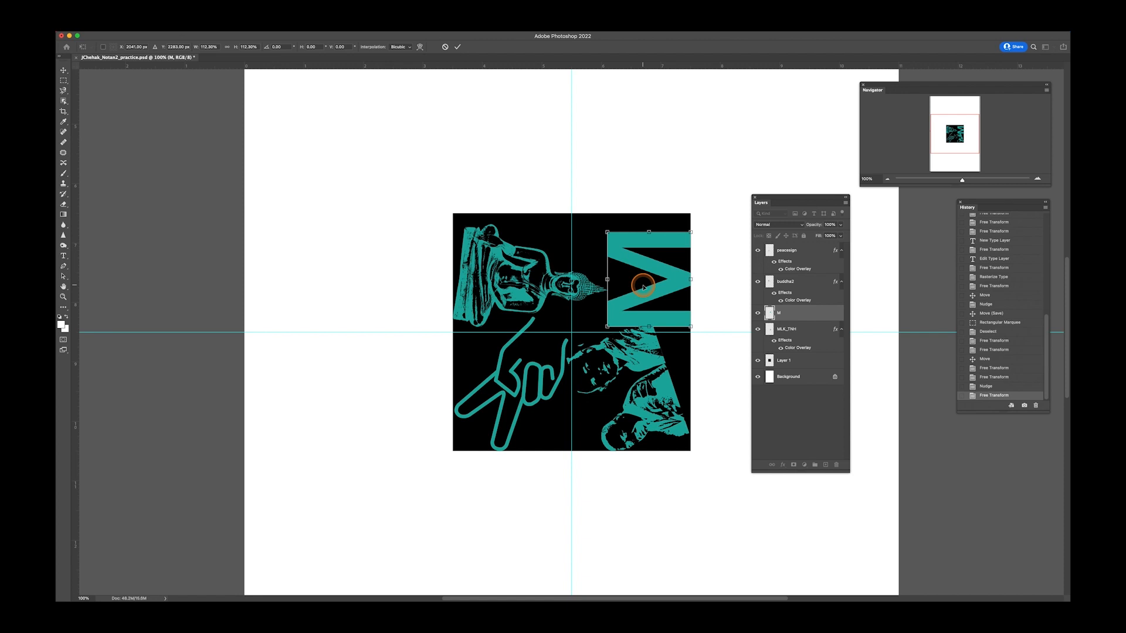
pyautogui.press('Up')
pyautogui.press('Up')
pyautogui.press('Up')
pyautogui.press('Up')
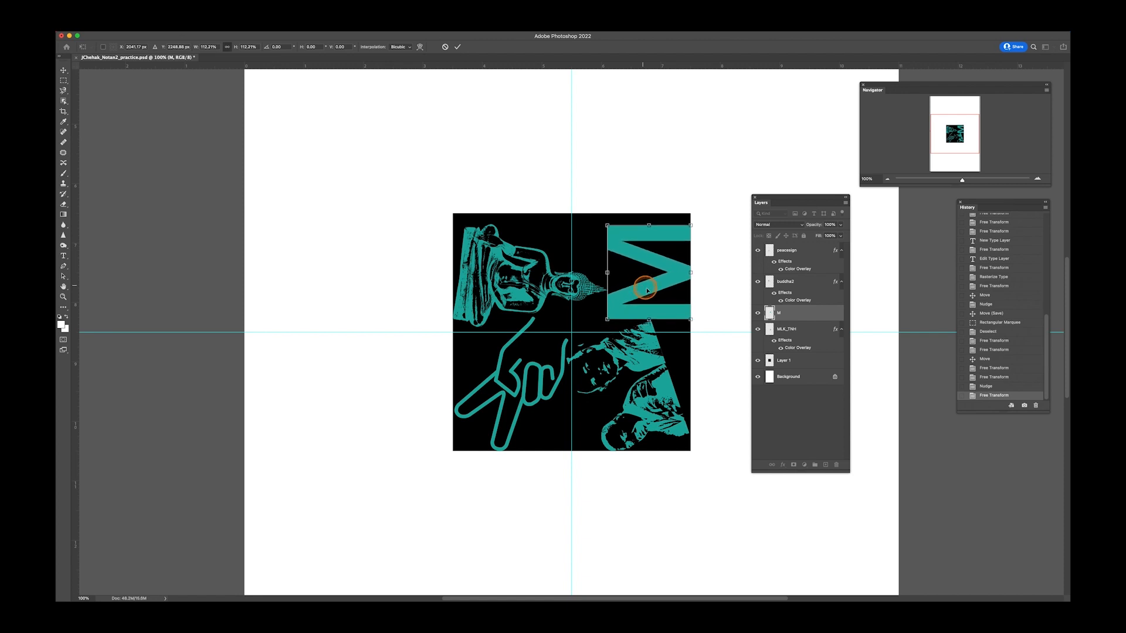
pyautogui.click(63, 73)
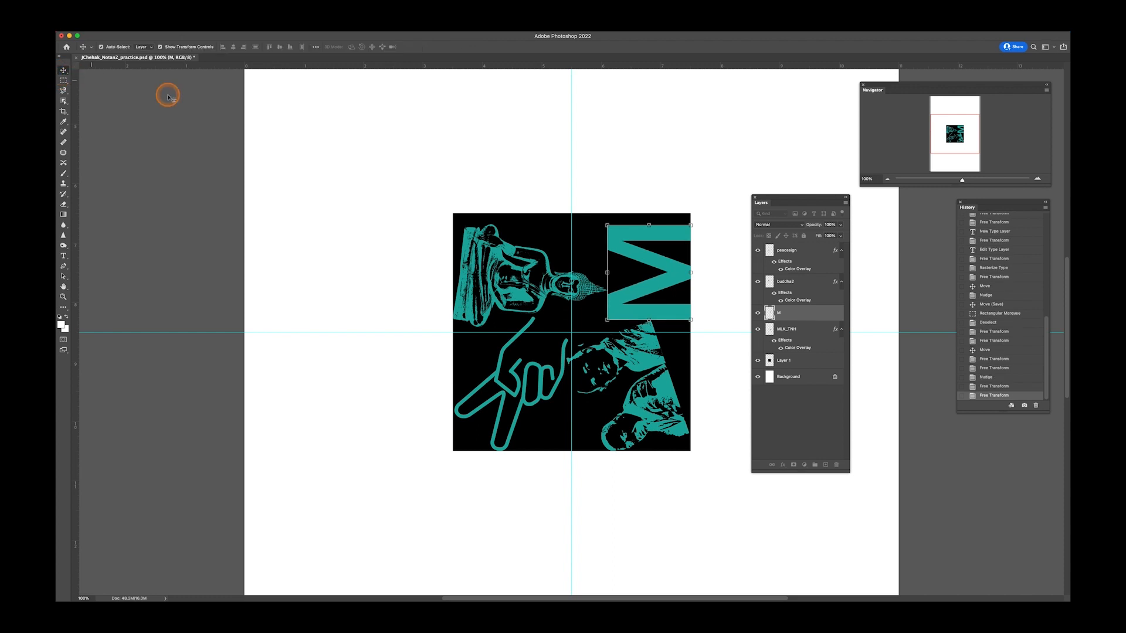
pyautogui.click(63, 80)
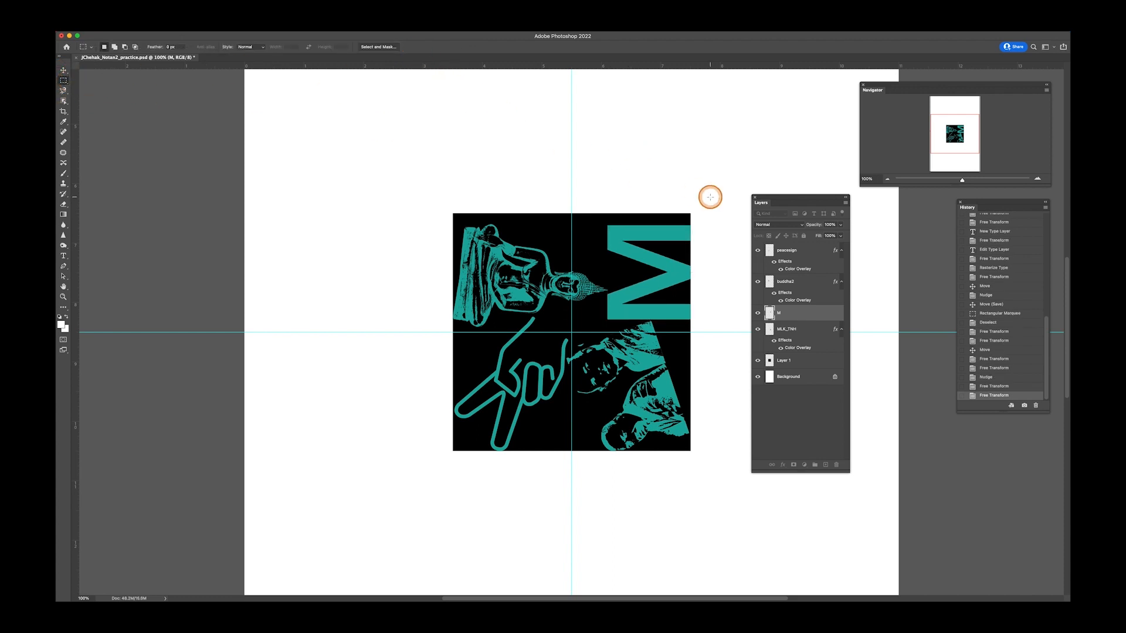